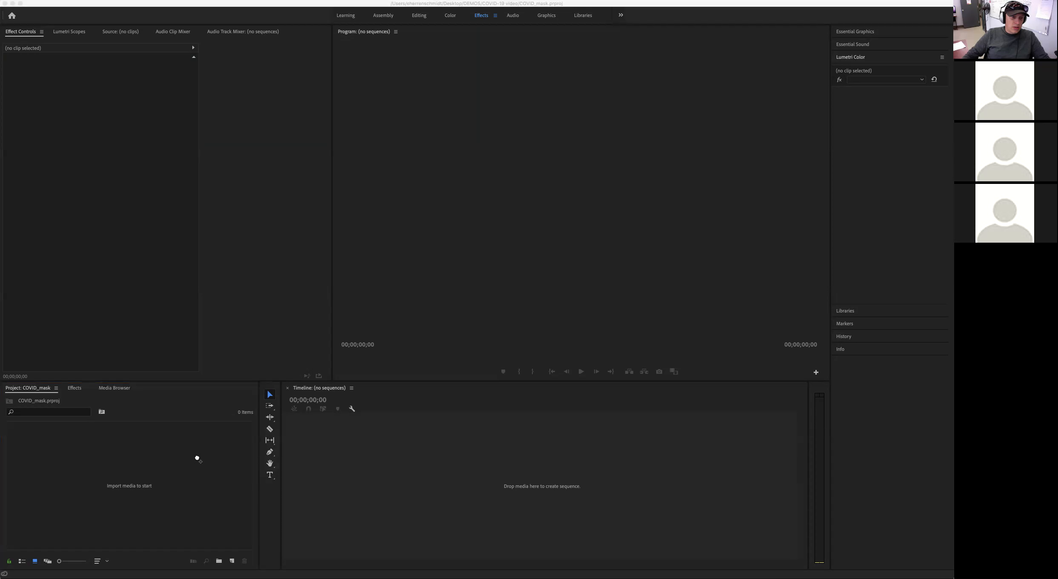
- Import Coronavirus - 36975.mp4, the two male portrait images, and the production clips ID_3959713, ID_3959723 and ID_3960165 into the project
drag(154, 517, 156, 517)
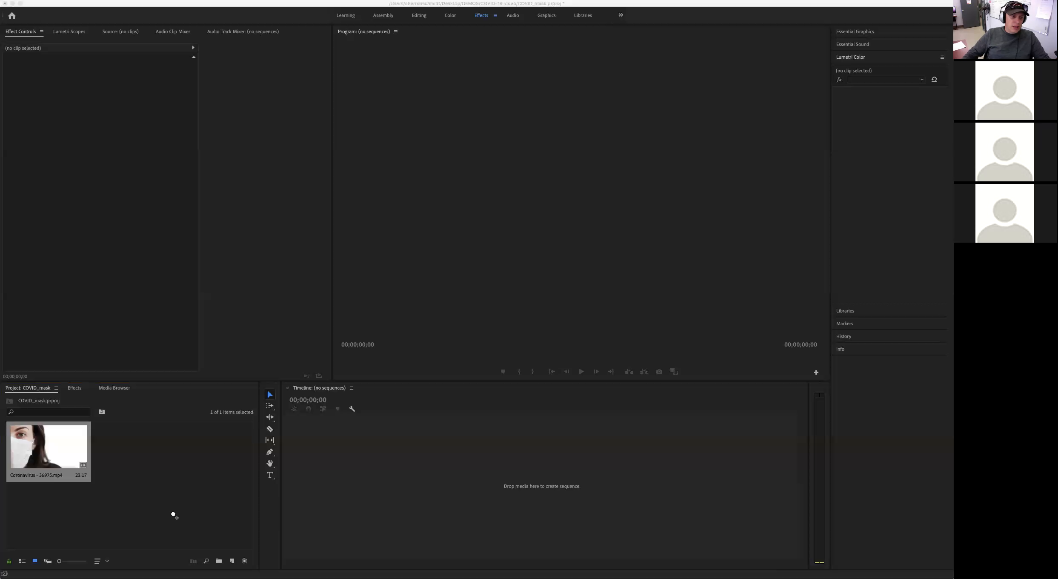
drag(129, 504, 130, 503)
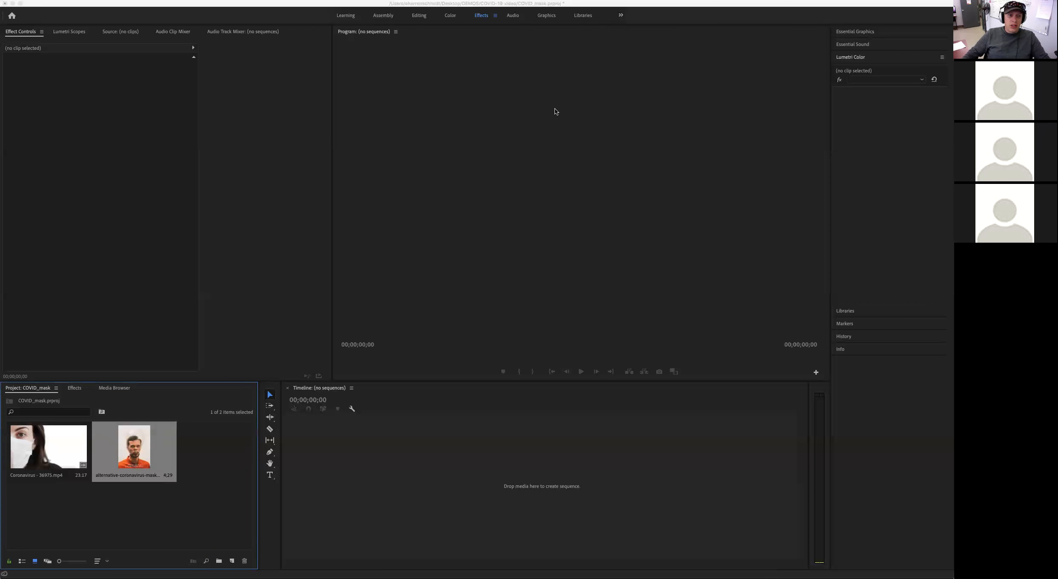
drag(172, 534, 552, 463)
drag(577, 389, 578, 372)
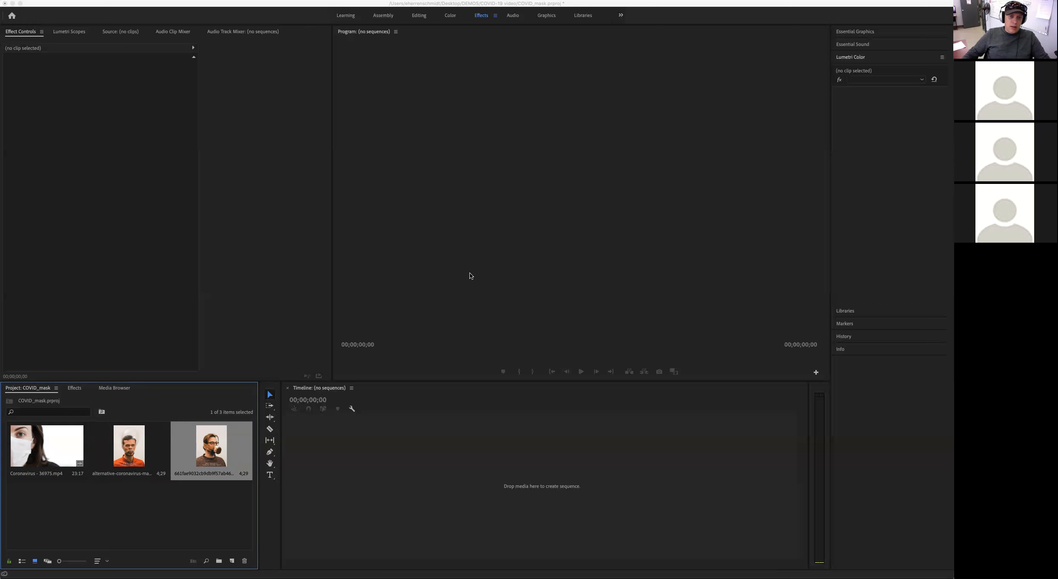
drag(211, 453, 477, 282)
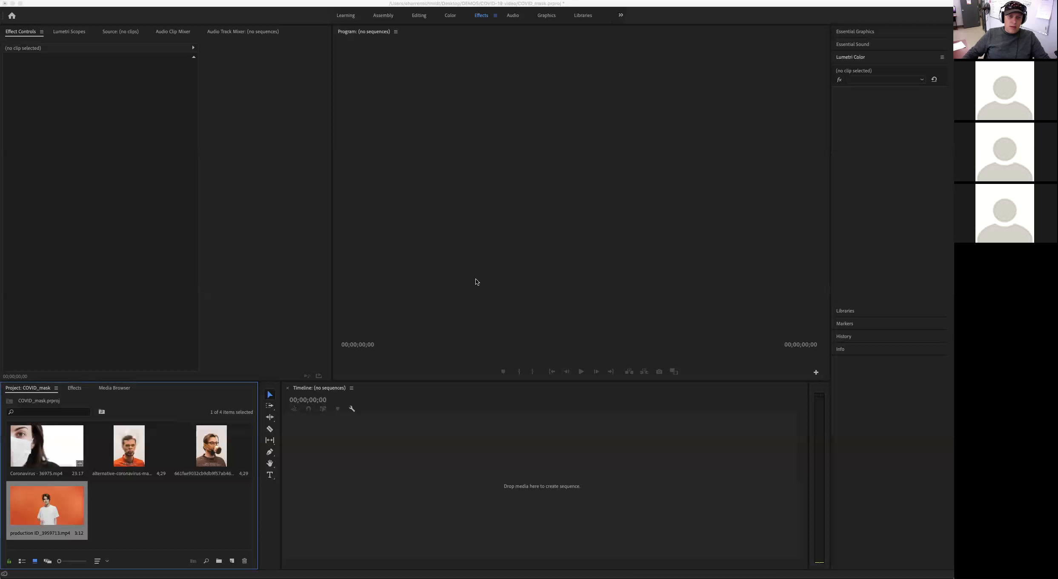
drag(214, 493, 419, 426)
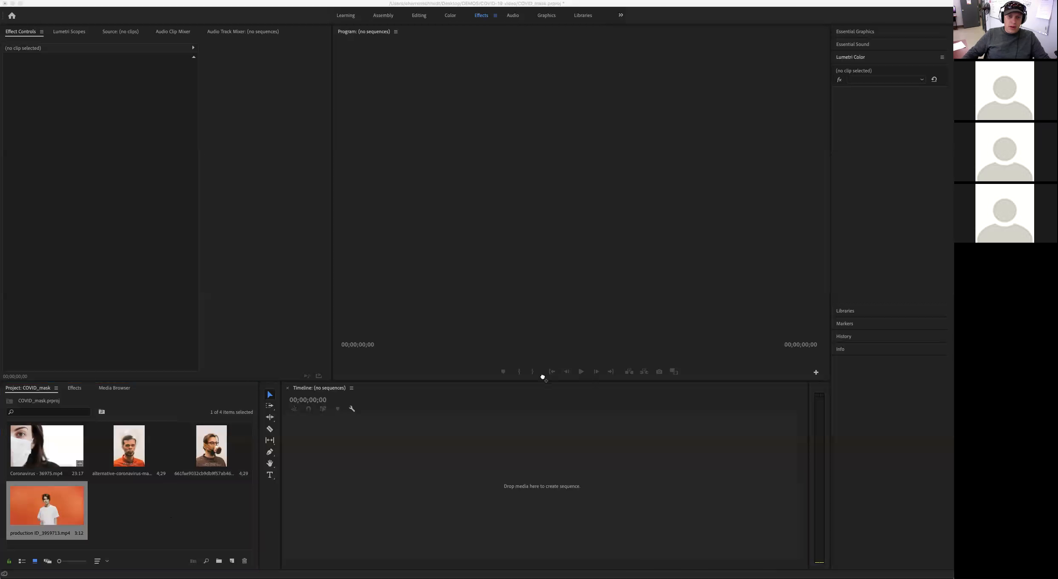
drag(542, 377, 538, 390)
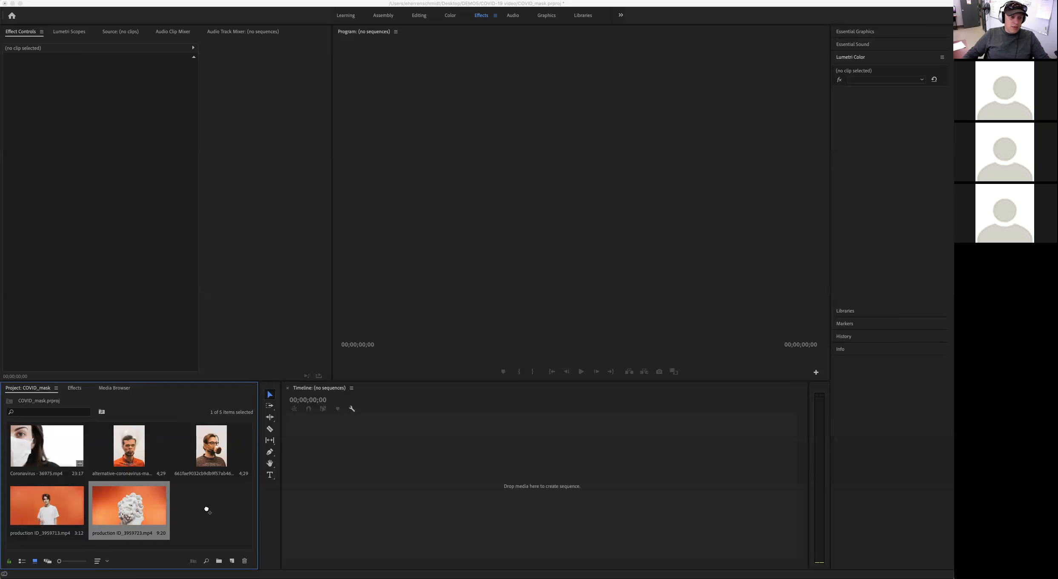
drag(209, 508, 209, 507)
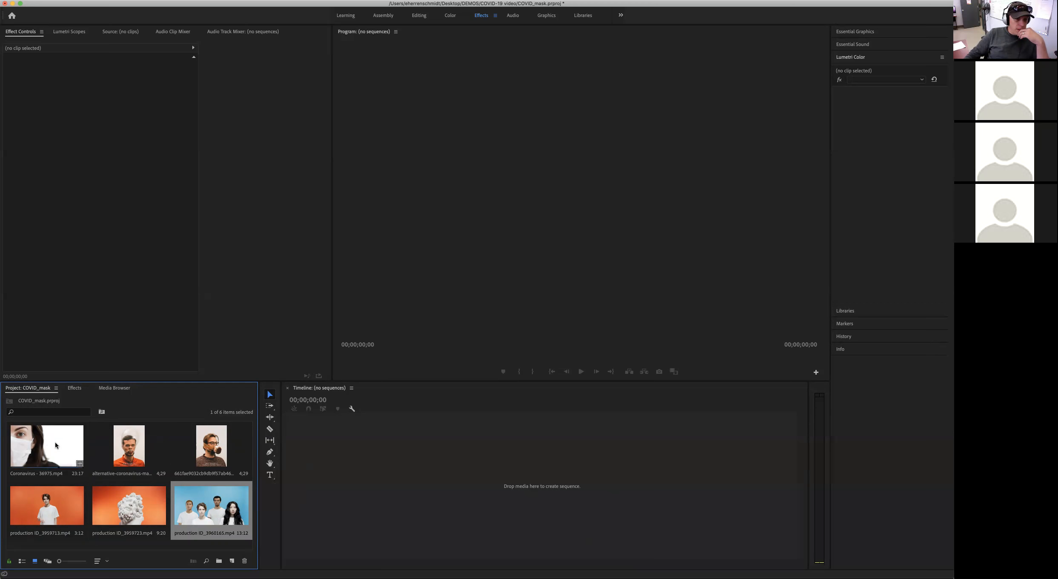
- Create a sequence from the Coronavirus - 36975.mp4 clip and play it back
drag(55, 445, 307, 444)
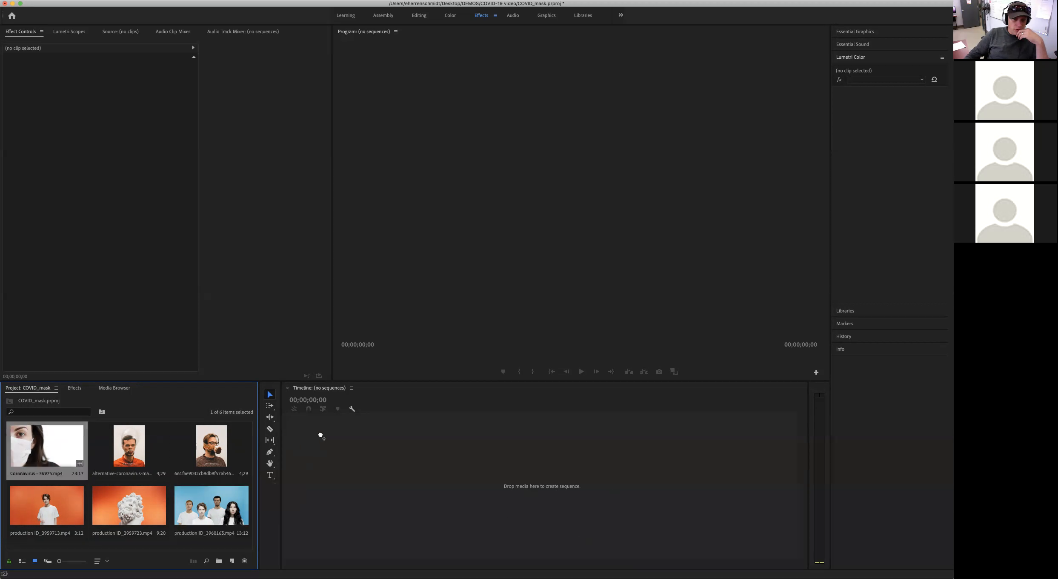
drag(331, 433, 331, 433)
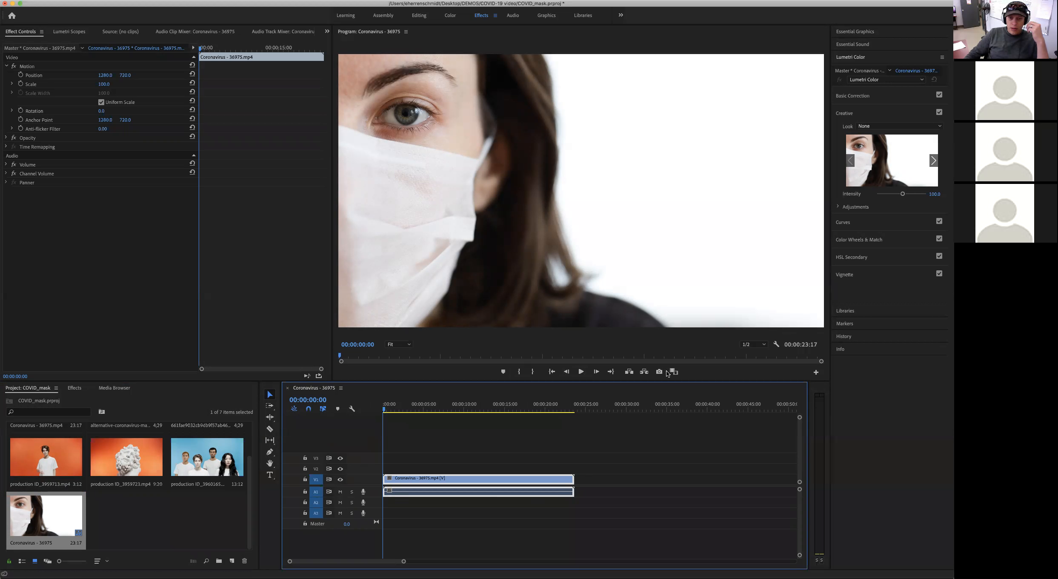
click(581, 372)
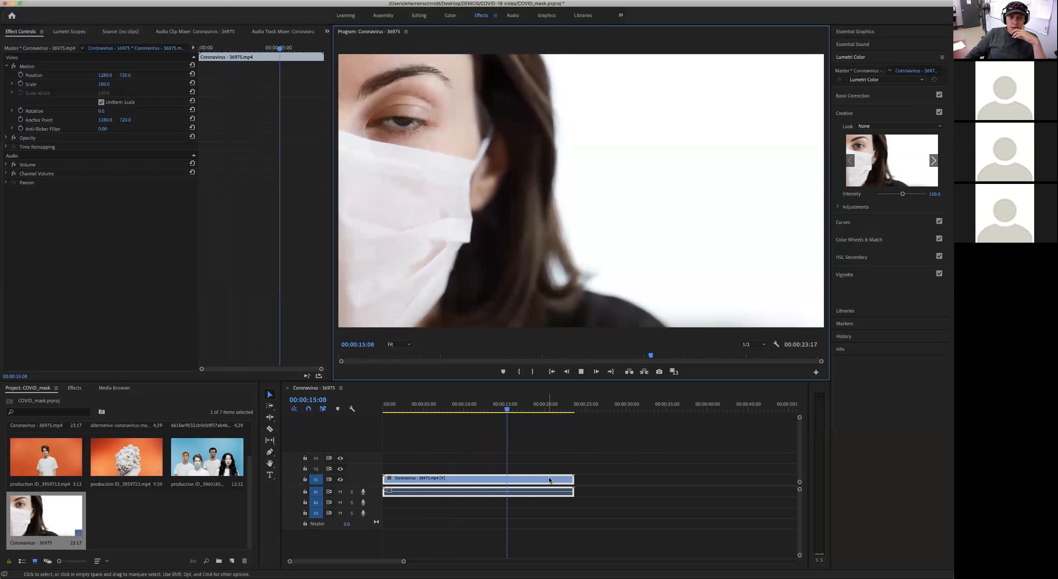
- Split the Coronavirus clip in the timeline at 00:00:08:14 with the Razor tool
click(505, 411)
drag(508, 411, 452, 410)
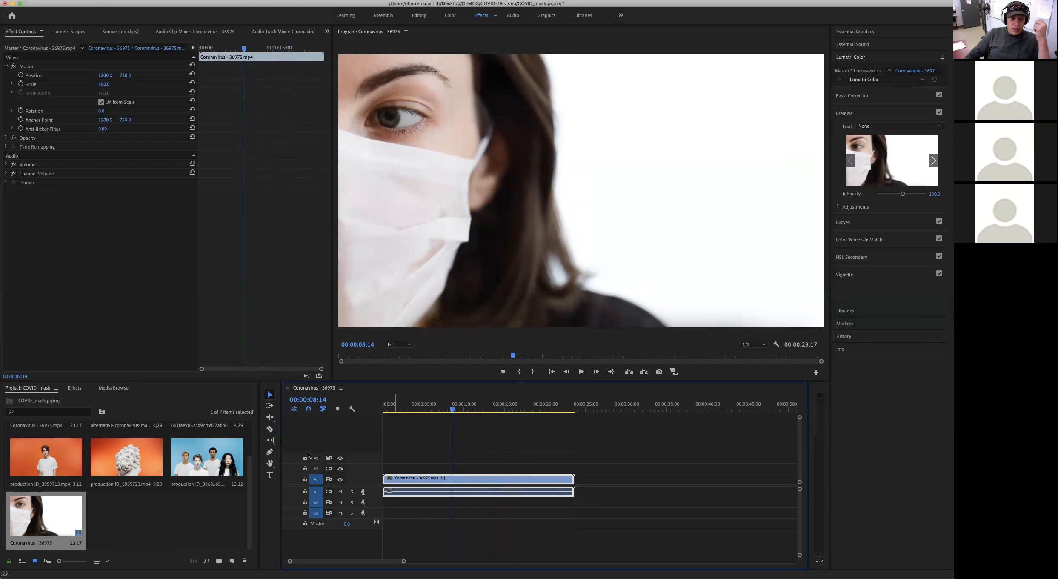
click(270, 430)
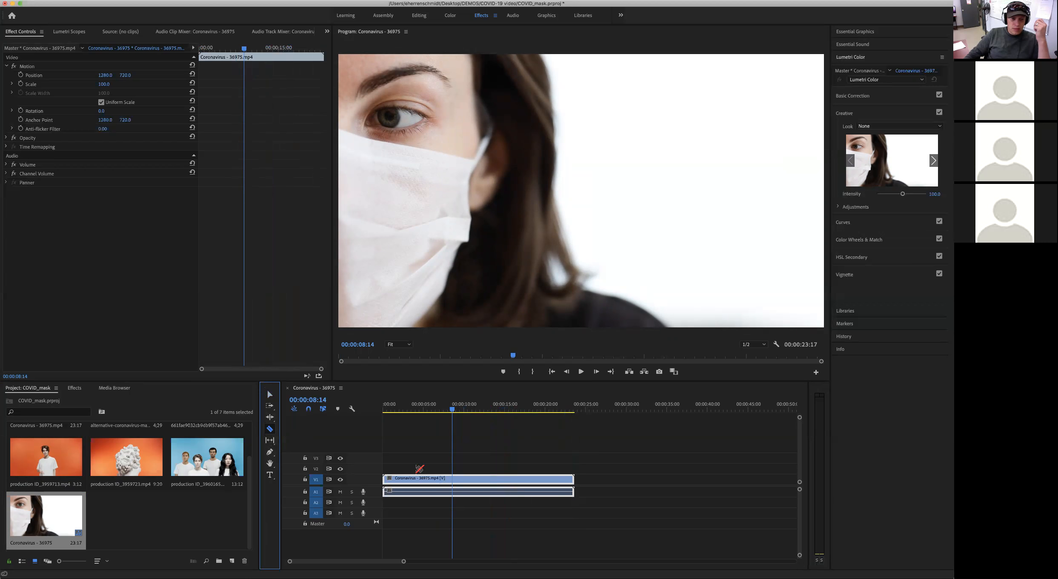
click(451, 478)
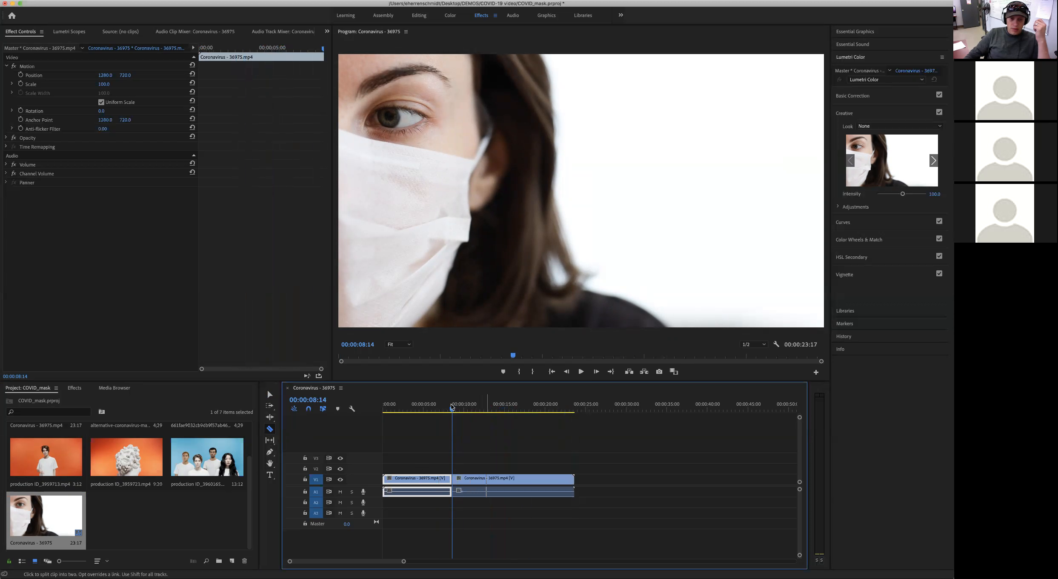
- Play the sequence across the cut to check the split point
mouse_move(452, 407)
mouse_down()
mouse_move(437, 409)
mouse_move(465, 411)
mouse_move(445, 410)
mouse_up()
click(581, 371)
click(581, 371)
- Move the first segment of the split clip behind the second one, then delete it from the timeline
click(270, 394)
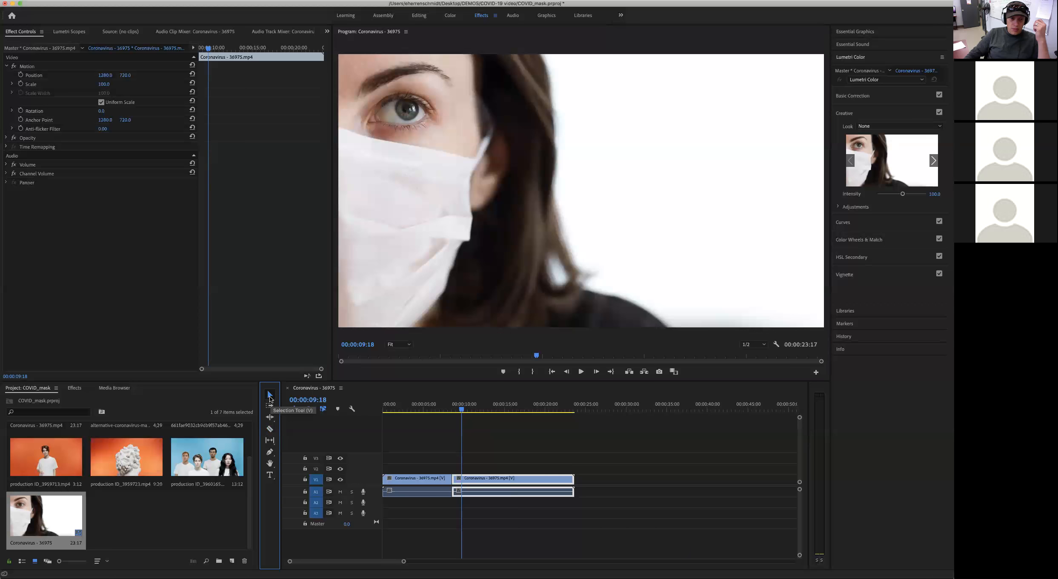
click(419, 481)
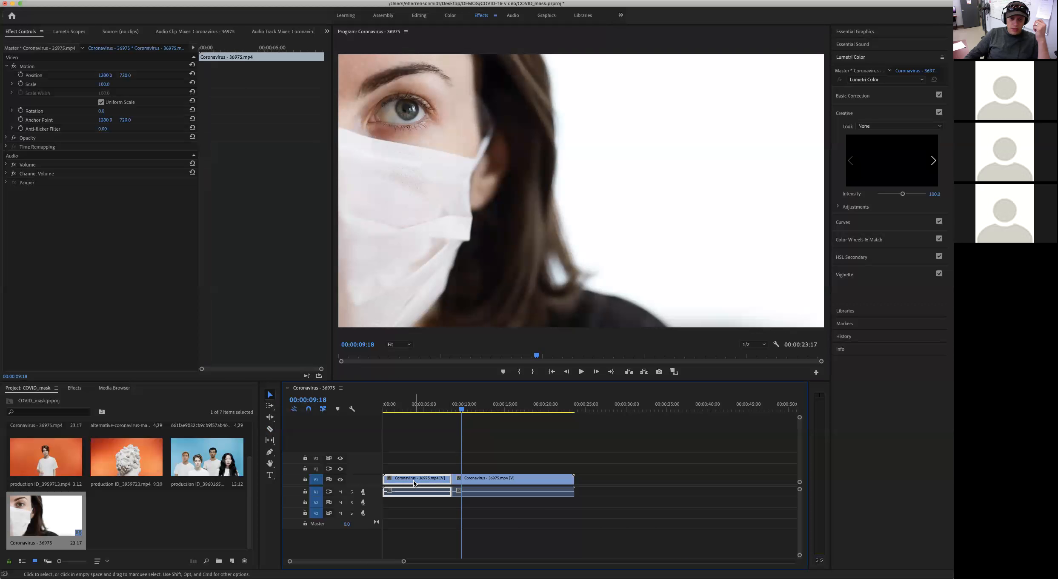
drag(410, 479, 630, 480)
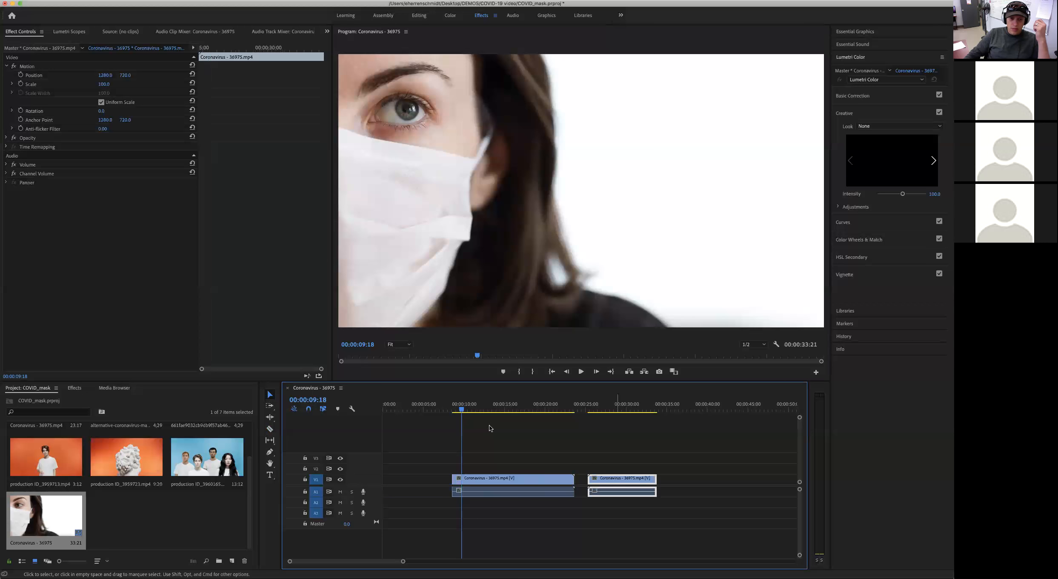
drag(449, 408, 492, 412)
click(609, 479)
key(Delete)
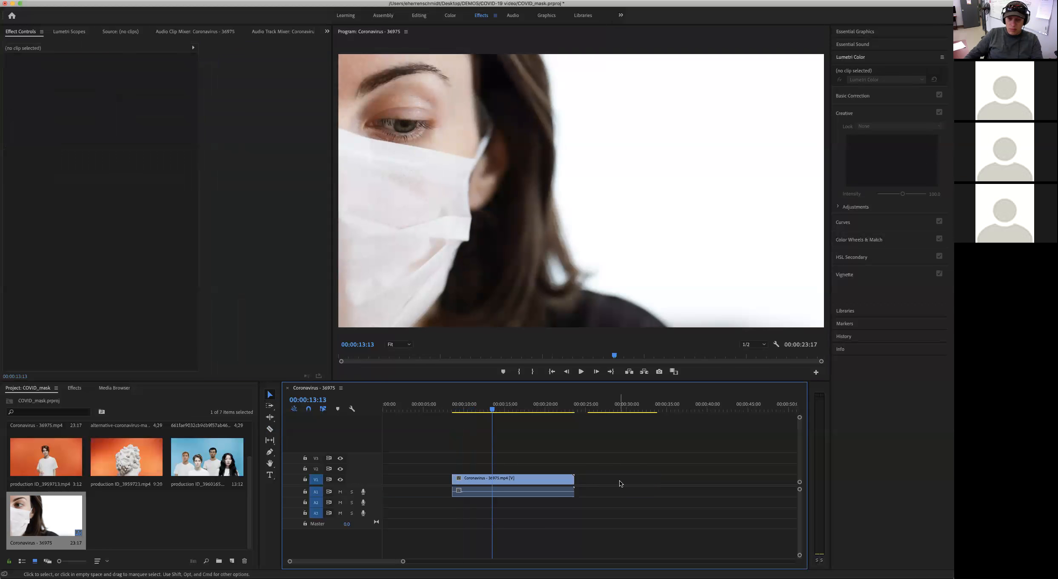
- Move the remaining clip to the start of the sequence and play it from the beginning to about 00:00:04:06
drag(525, 479, 460, 481)
drag(466, 411, 347, 412)
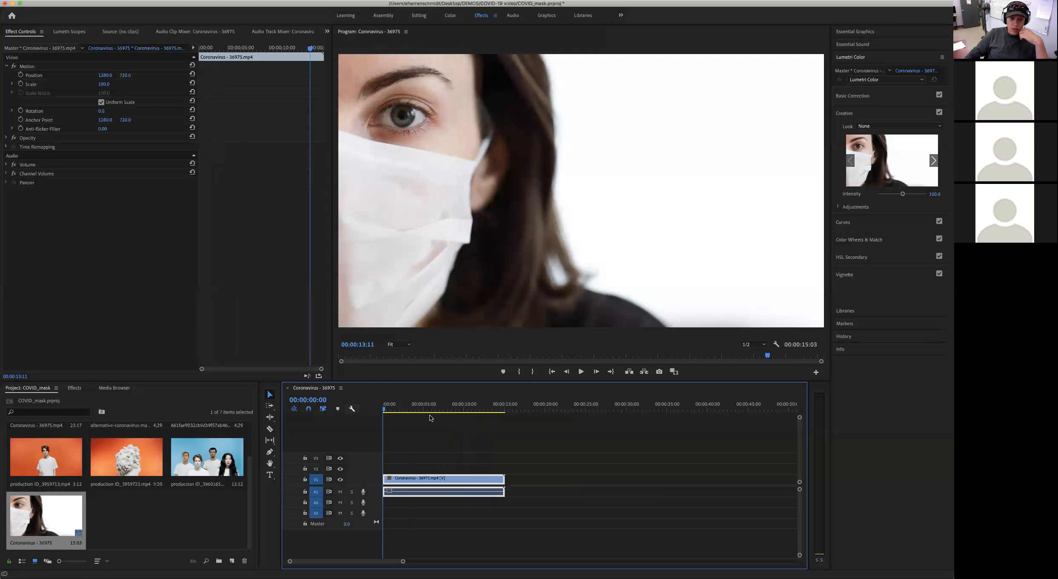
click(580, 372)
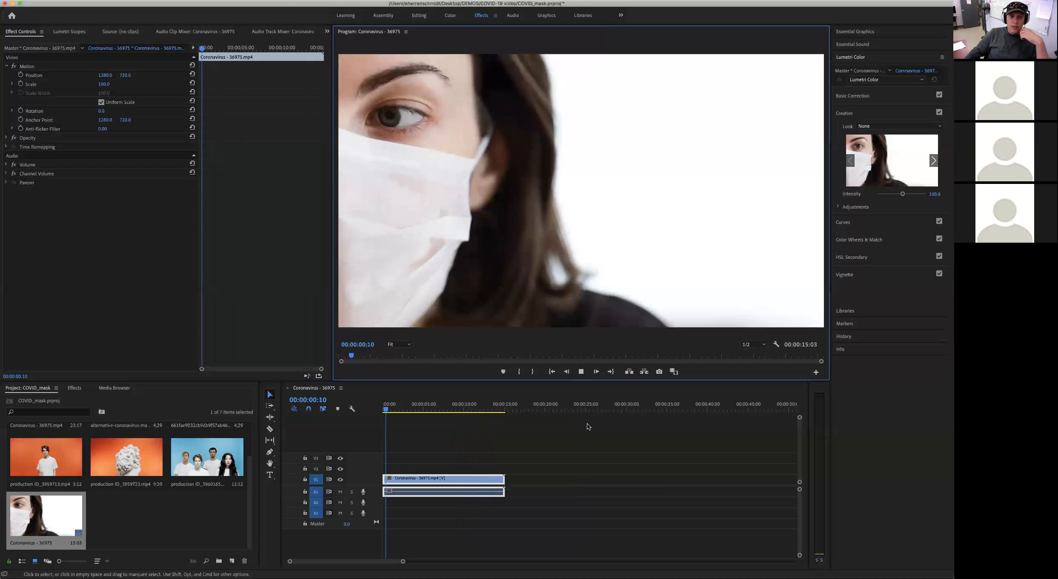
click(581, 372)
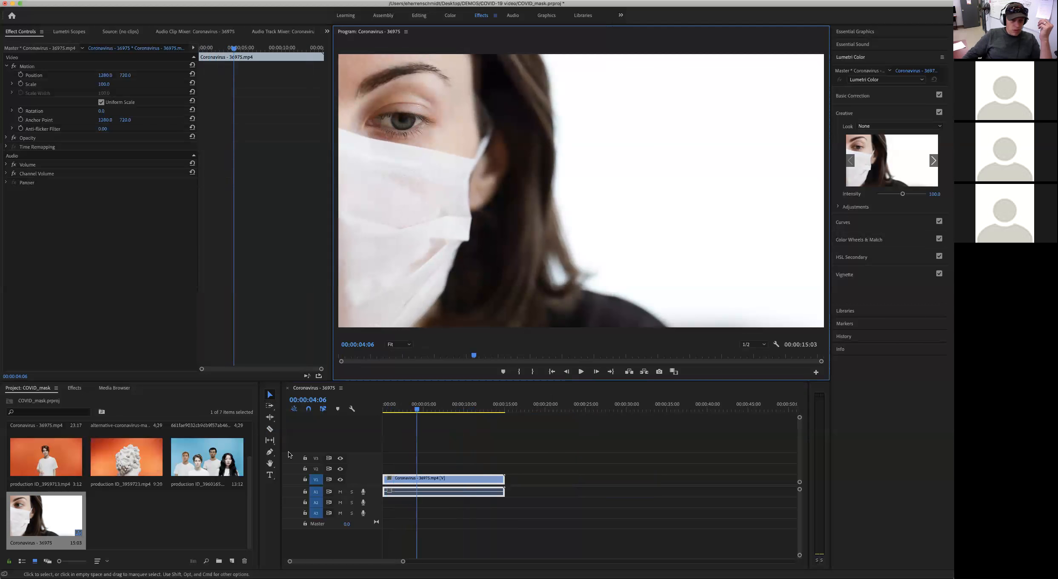
- Add an empty text layer on the white background beside the woman's hair at 00:00:04:06 and expand its text settings
click(270, 474)
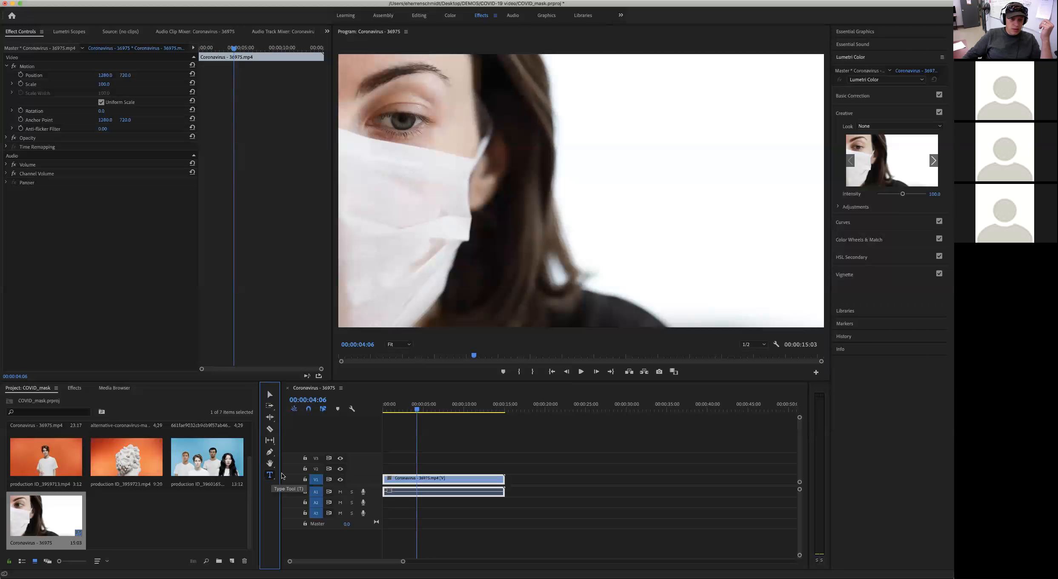
click(568, 170)
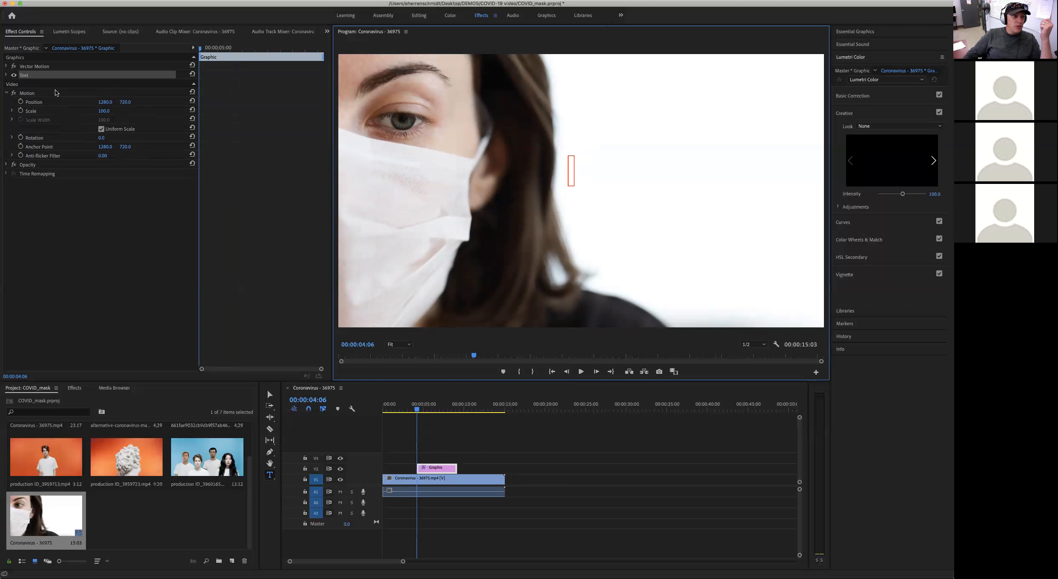
click(6, 94)
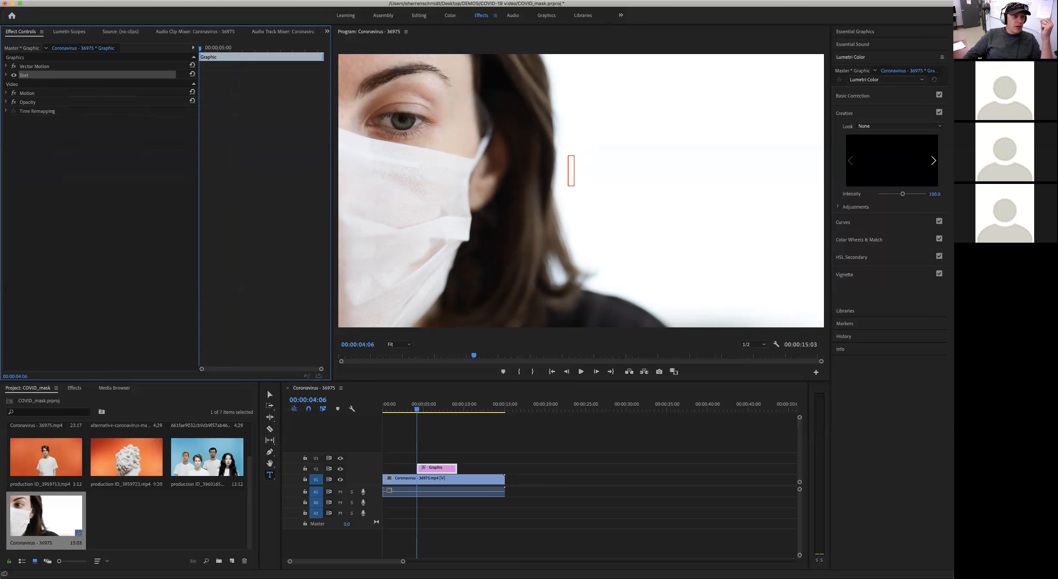
click(5, 76)
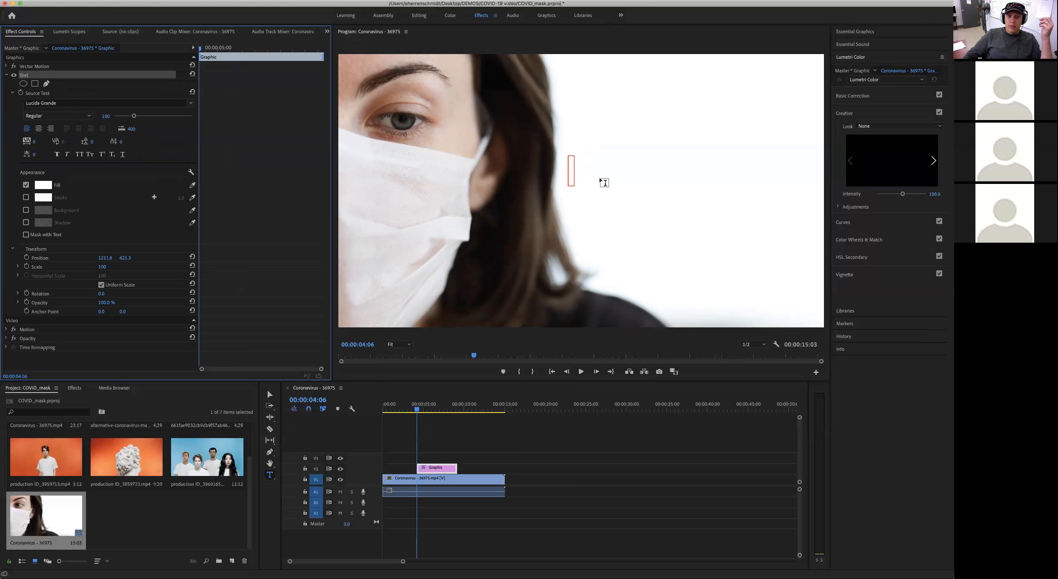
- Set the text layer's fill colour to pure red, FF0000
click(43, 184)
drag(442, 240, 112, 180)
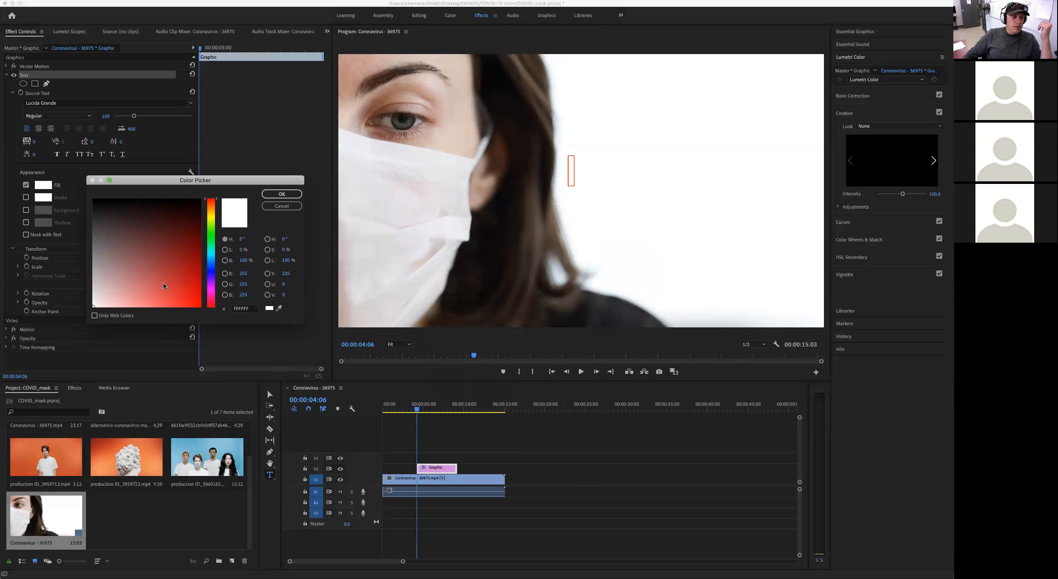
drag(185, 297, 201, 306)
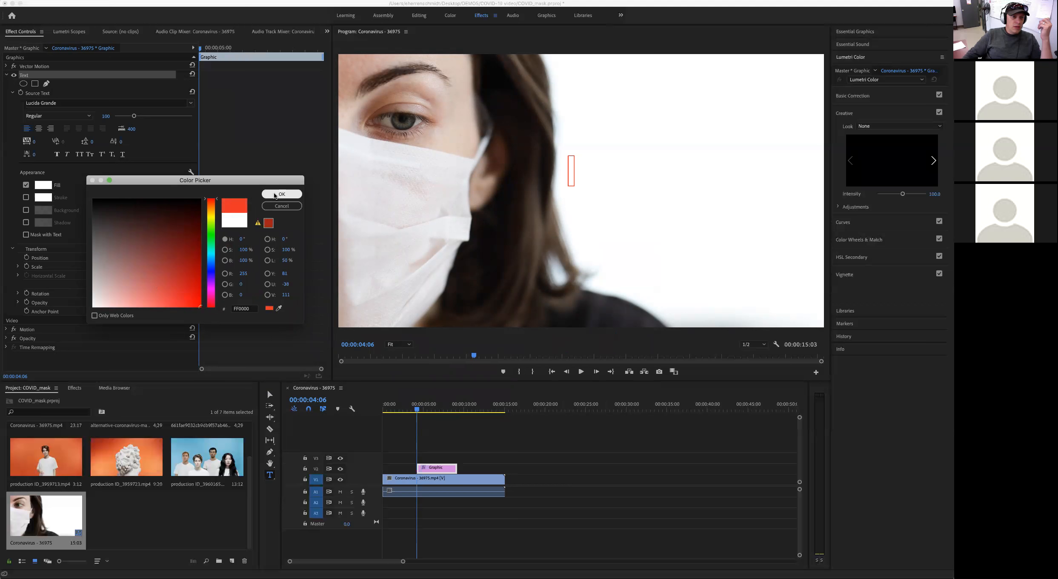
click(285, 194)
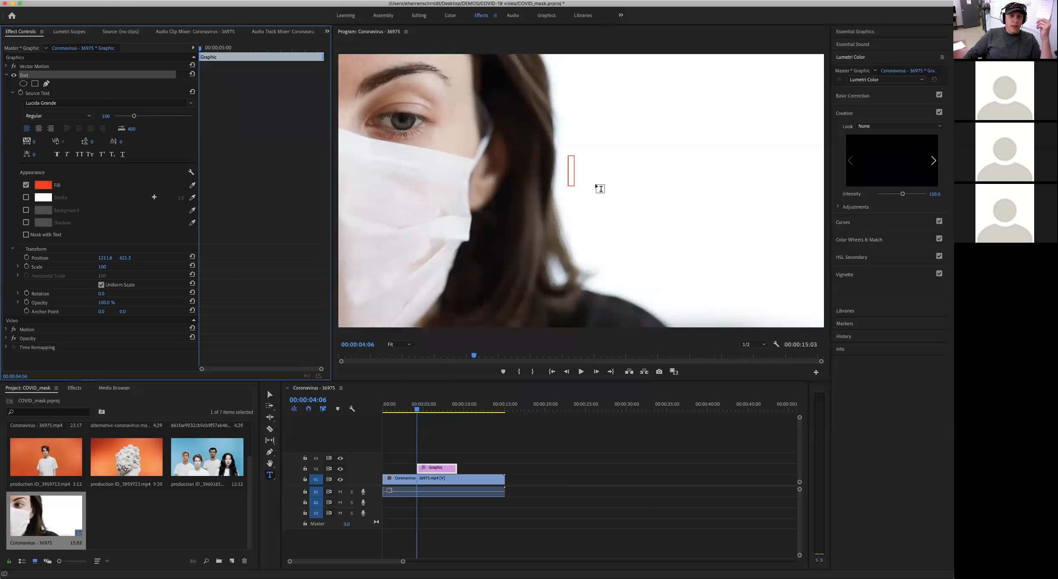
- Enter "Wear a MASK!" in the text layer and finish text entry
click(572, 171)
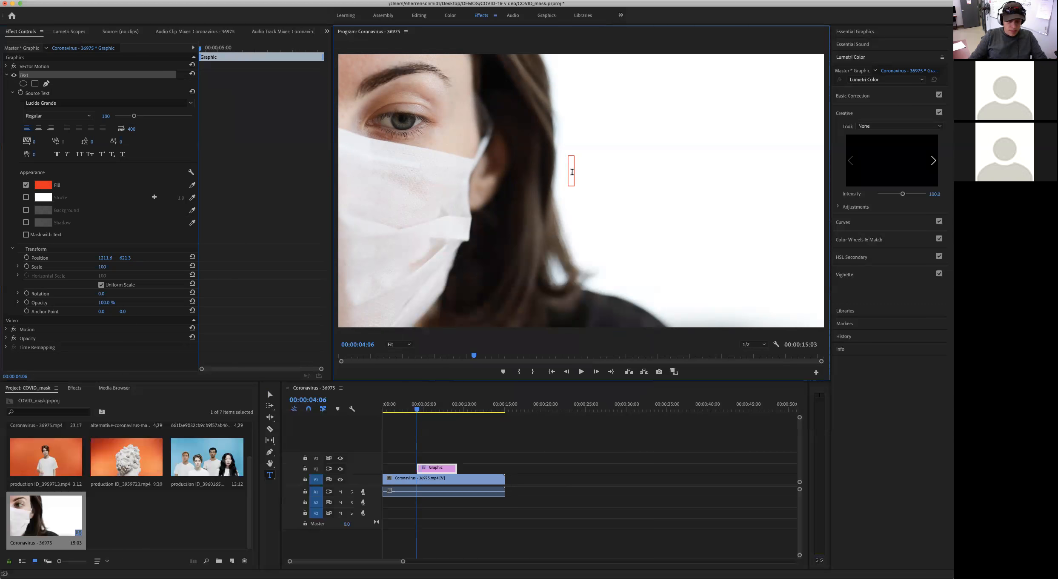
text(Wea)
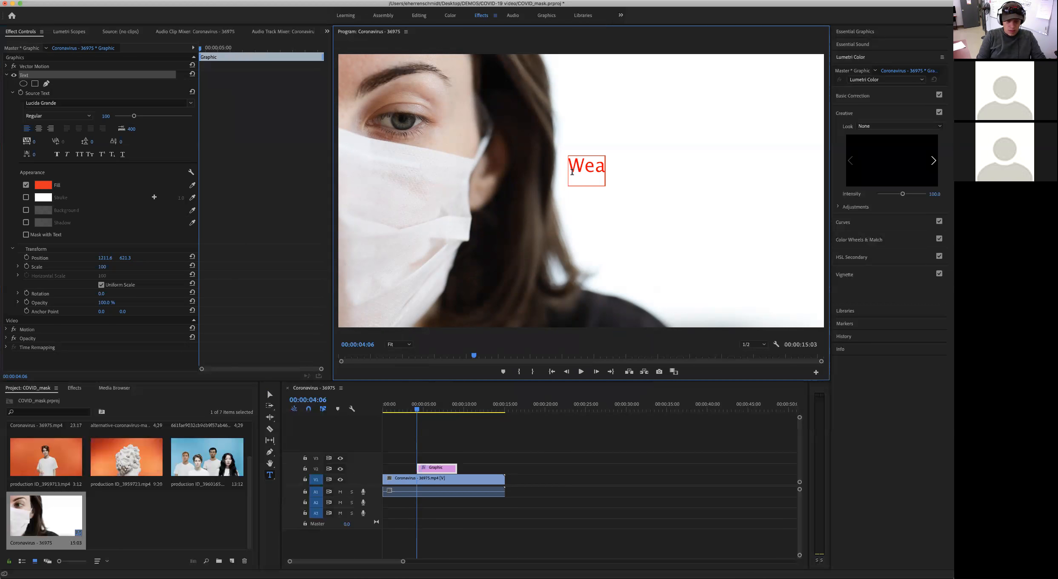
text(r a MASK!)
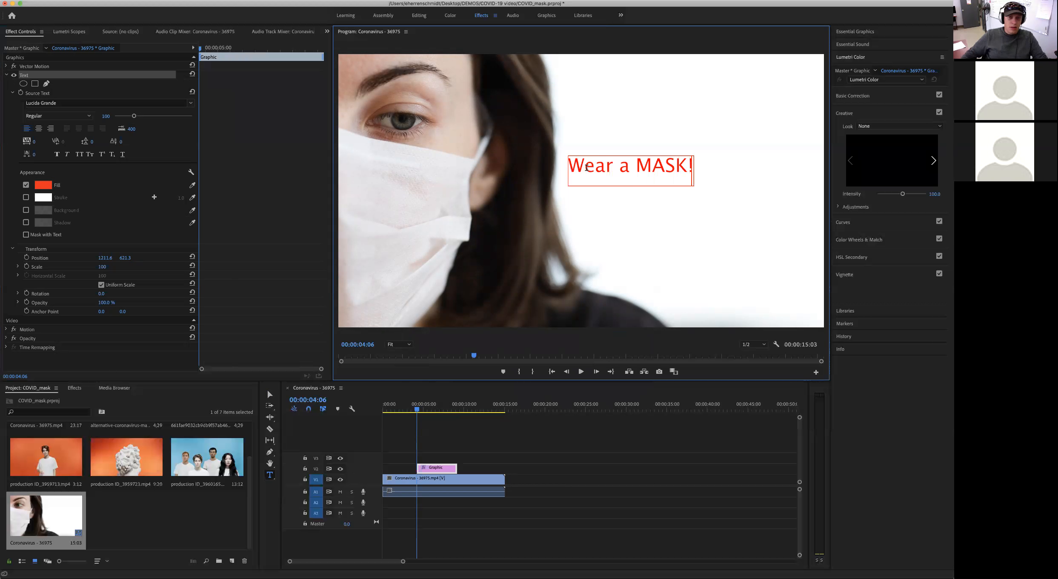
key(Escape)
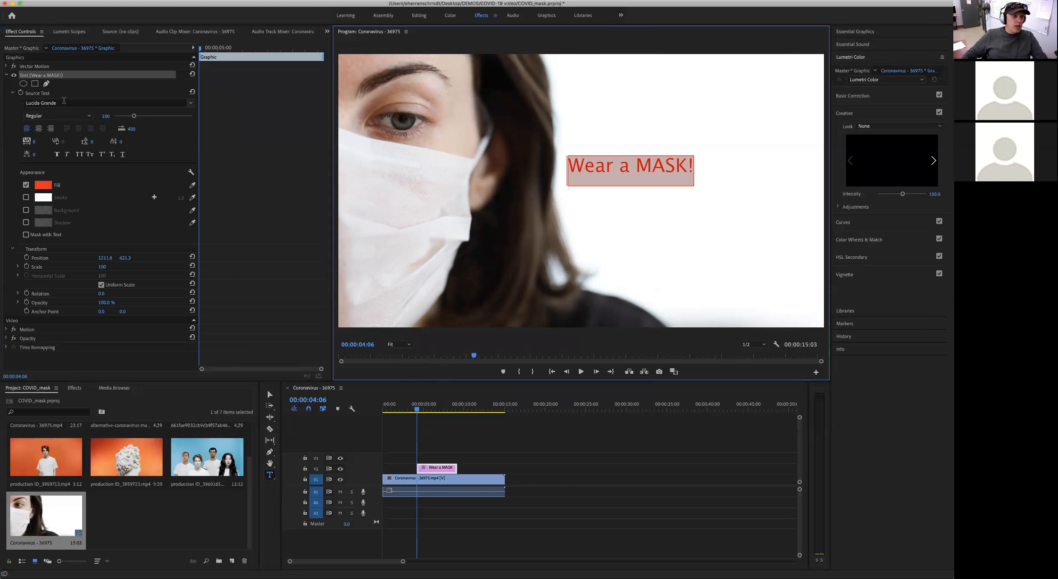
- Change the font of the "Wear a MASK!" title to KG HAPPY
click(168, 100)
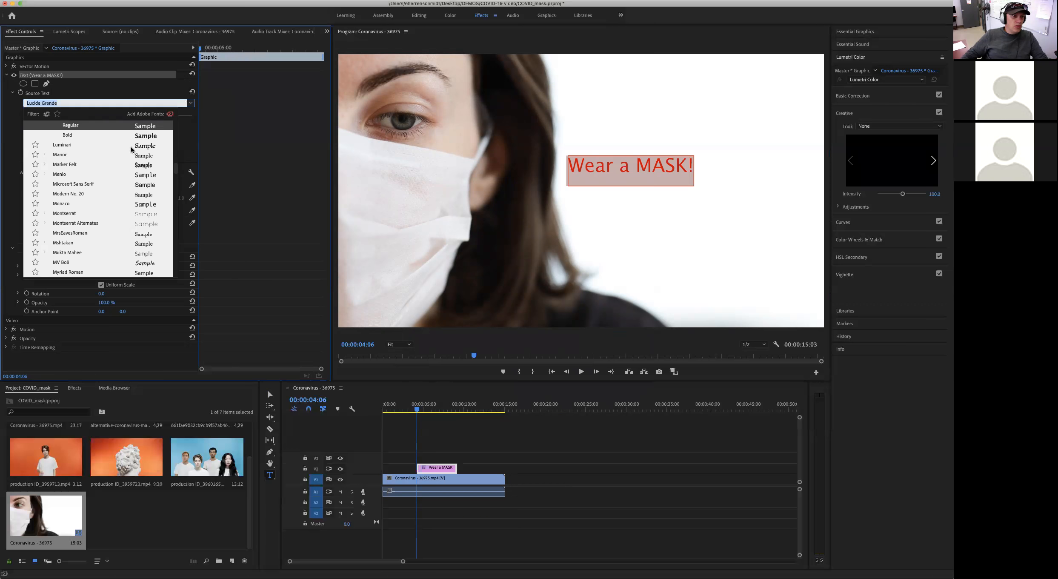
scroll(134, 194, up, 3)
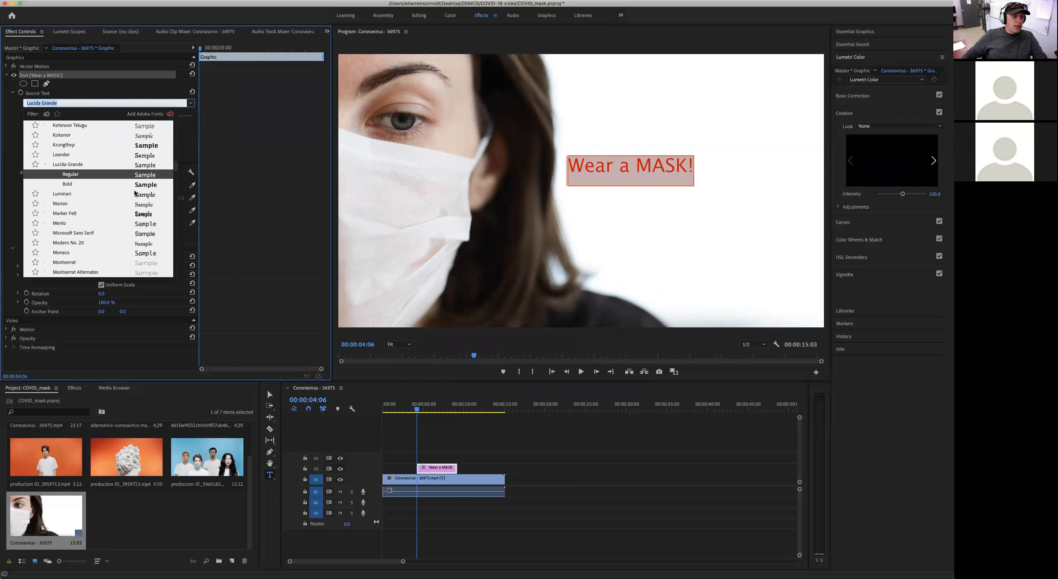
scroll(135, 194, up, 4)
scroll(136, 193, up, 2)
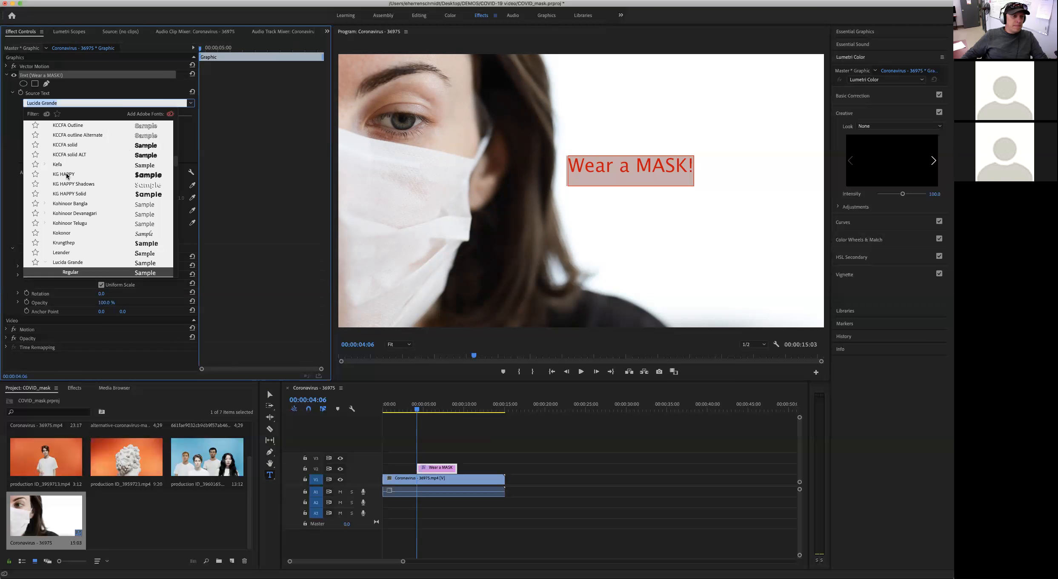
click(67, 174)
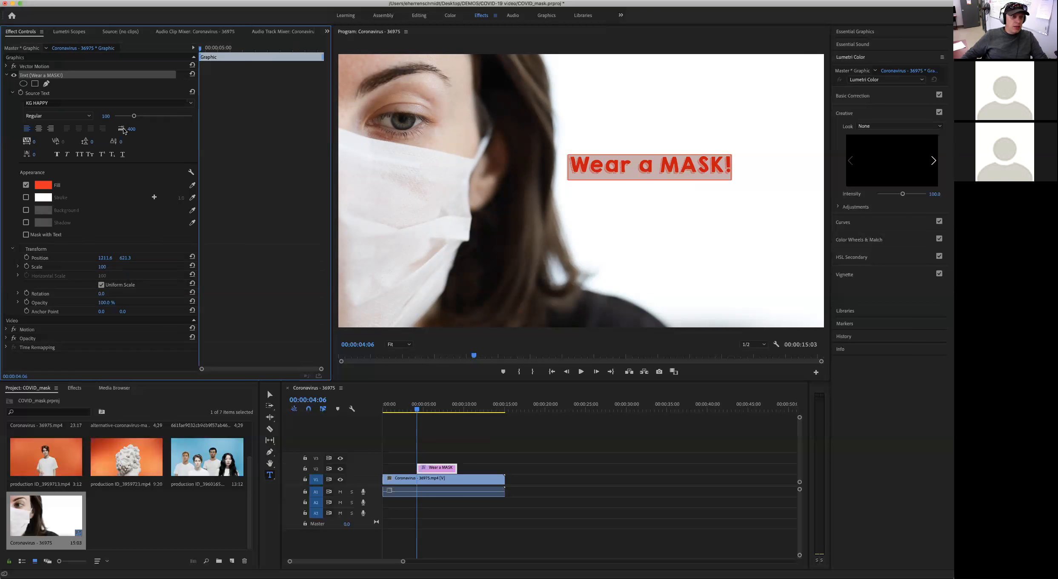
- Enlarge the "Wear a MASK!" text to size 165 and reposition it so it fits fully on the white background beside the hair
drag(134, 117, 147, 116)
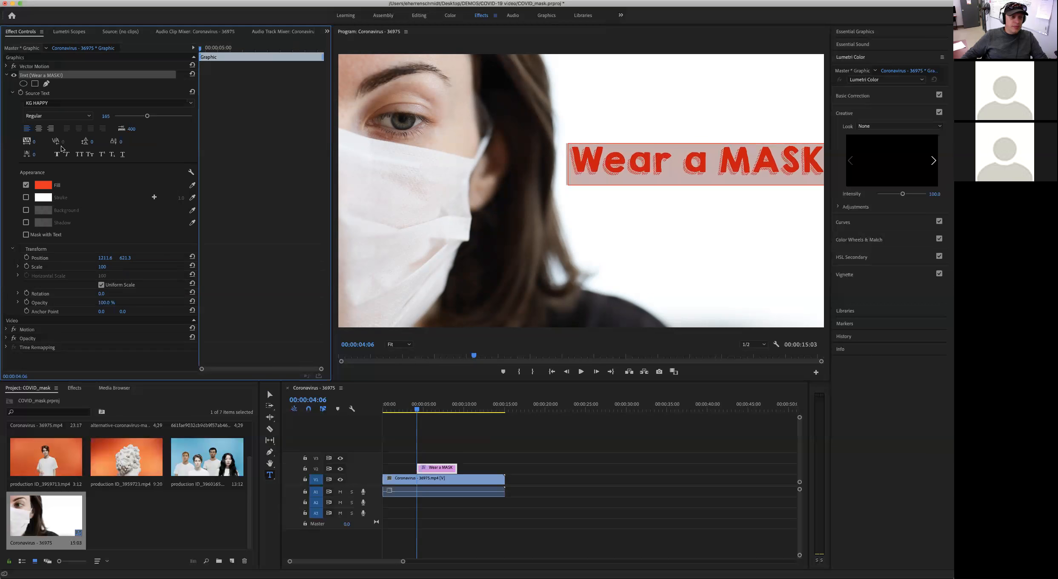
click(270, 394)
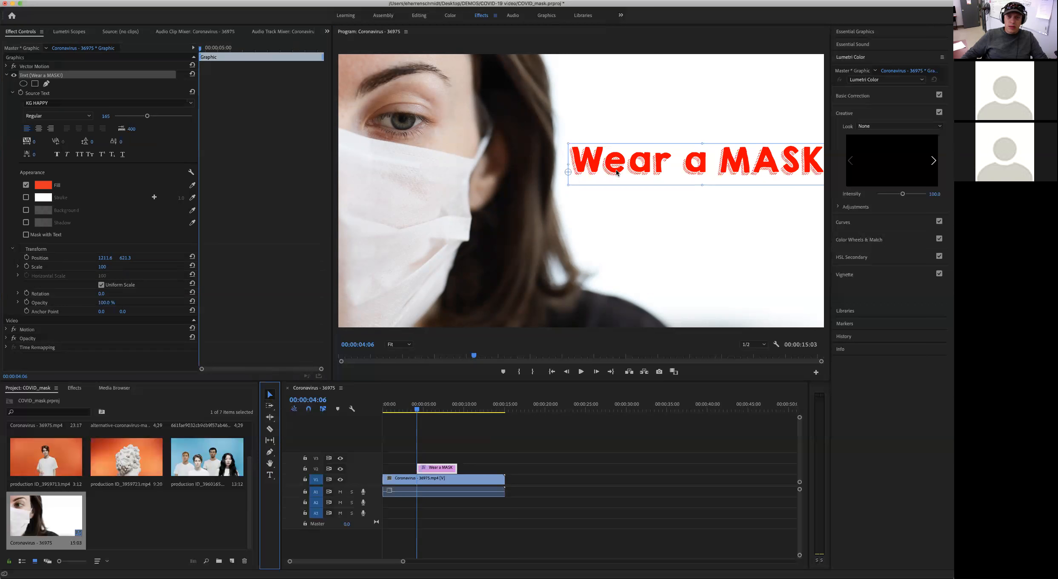
drag(618, 171, 601, 213)
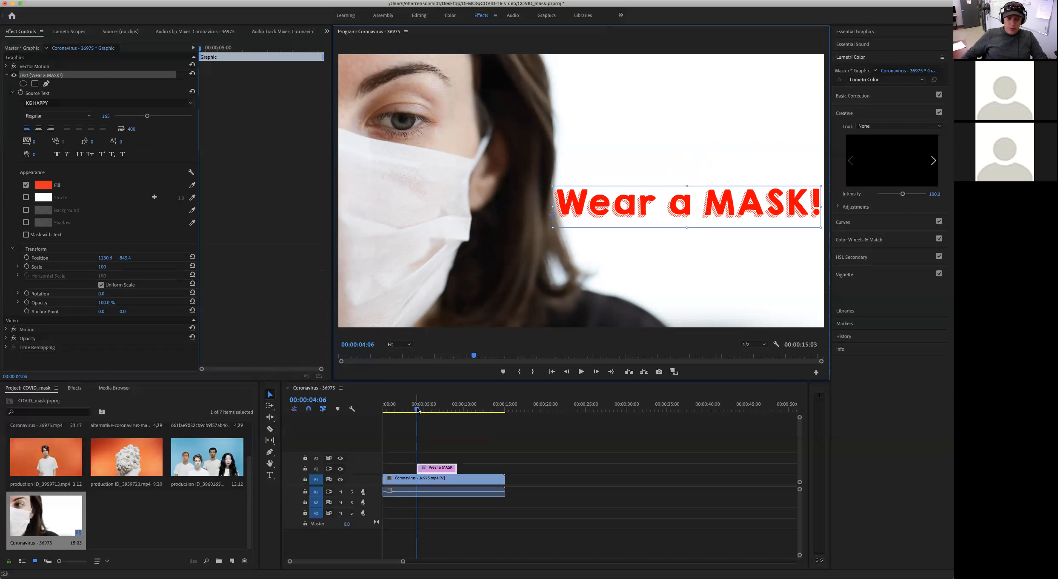
- Extend the end of the "Wear a MASK!" title clip to match the end of the Coronavirus - 36975 video clip
mouse_move(428, 409)
mouse_down()
mouse_move(415, 410)
mouse_move(461, 412)
mouse_move(413, 409)
mouse_up()
click(454, 468)
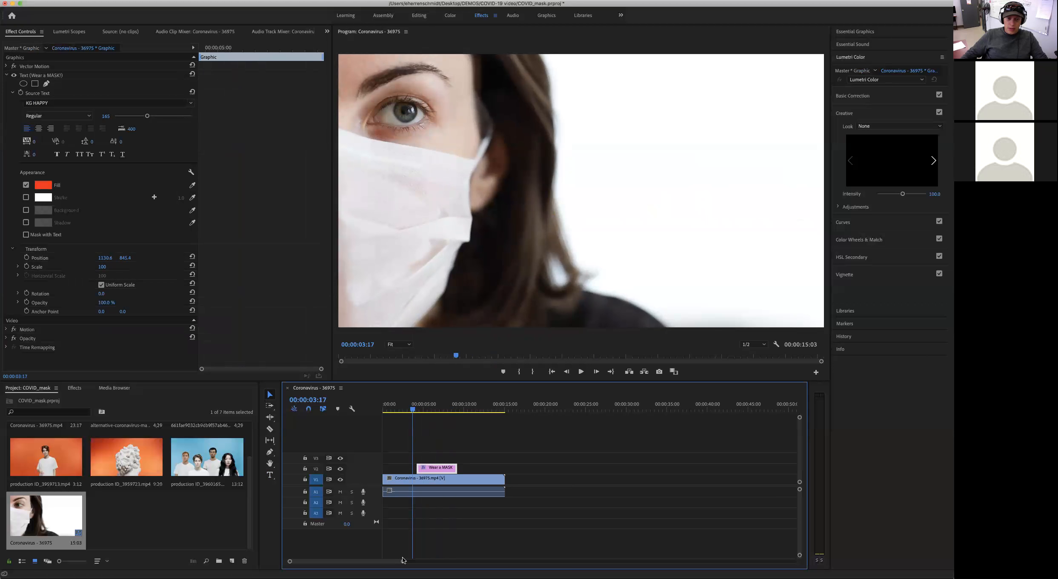
scroll(344, 563, right, 5)
scroll(344, 563, left, 5)
scroll(344, 563, right, 2)
scroll(344, 563, right, 10)
scroll(377, 564, left, 10)
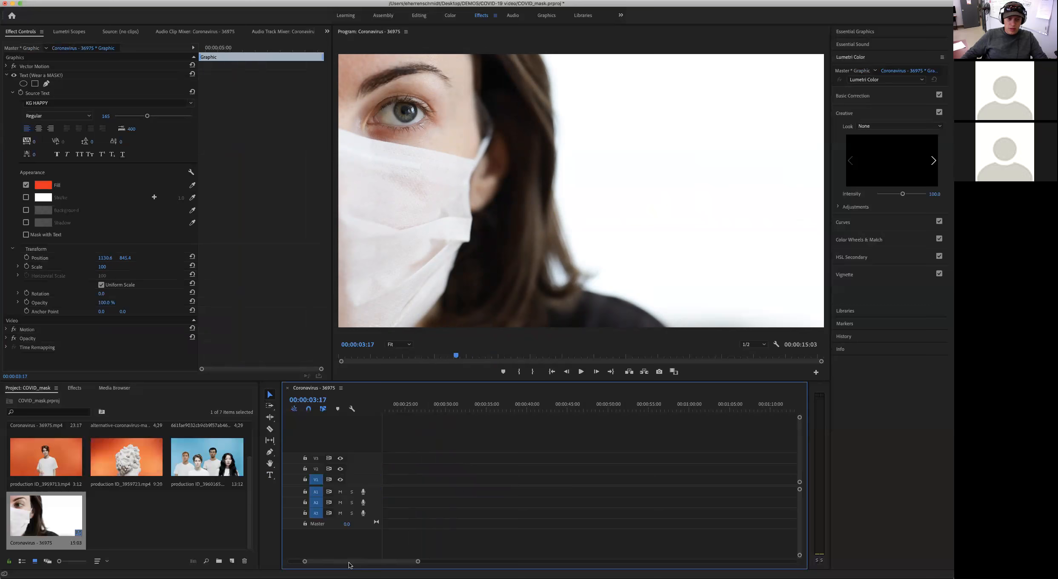
drag(402, 562, 332, 562)
drag(526, 412, 550, 411)
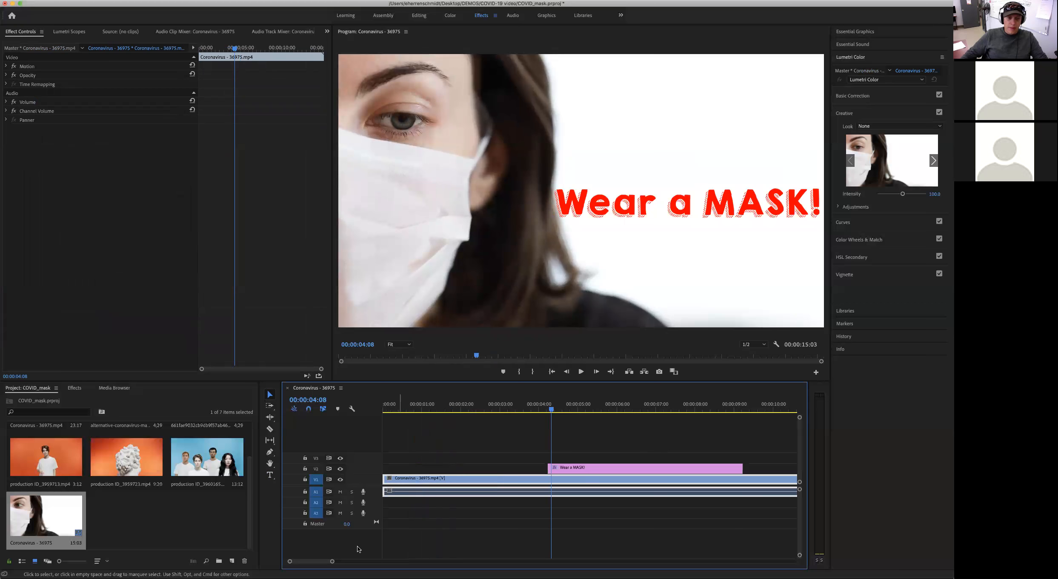
drag(332, 561, 352, 561)
click(537, 467)
drag(573, 468, 701, 468)
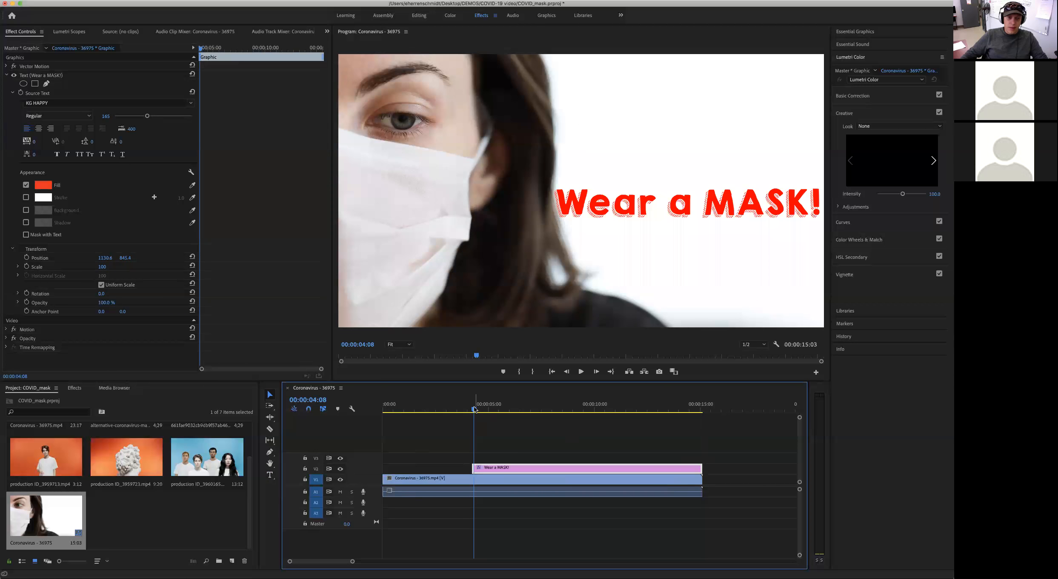
- Place the playhead on the title clip's first frame at 00:00:04:06 and collapse the title's text settings
mouse_move(470, 410)
mouse_down()
mouse_move(480, 412)
mouse_move(460, 413)
mouse_move(471, 412)
mouse_up()
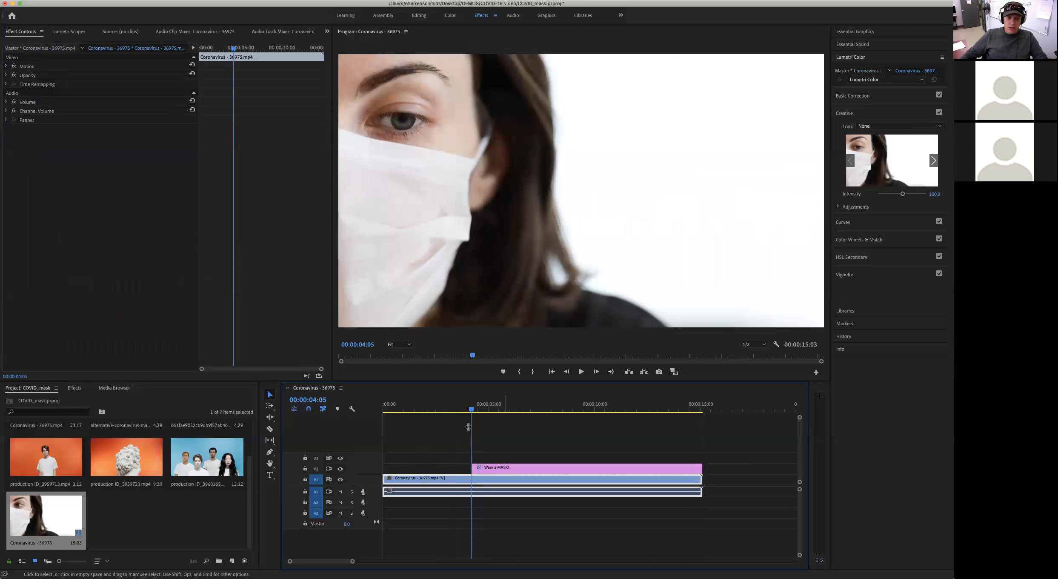
click(596, 372)
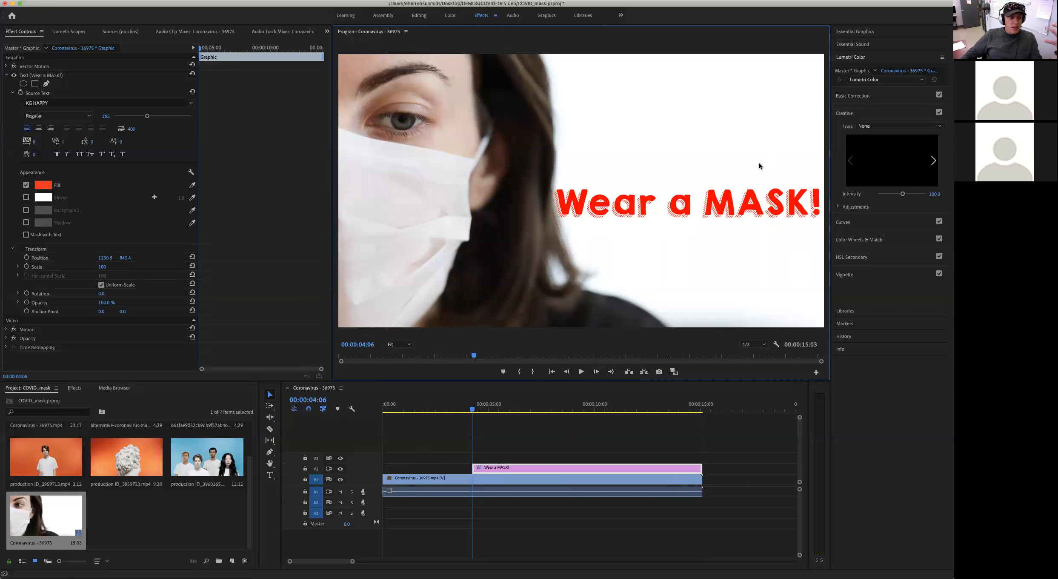
click(6, 75)
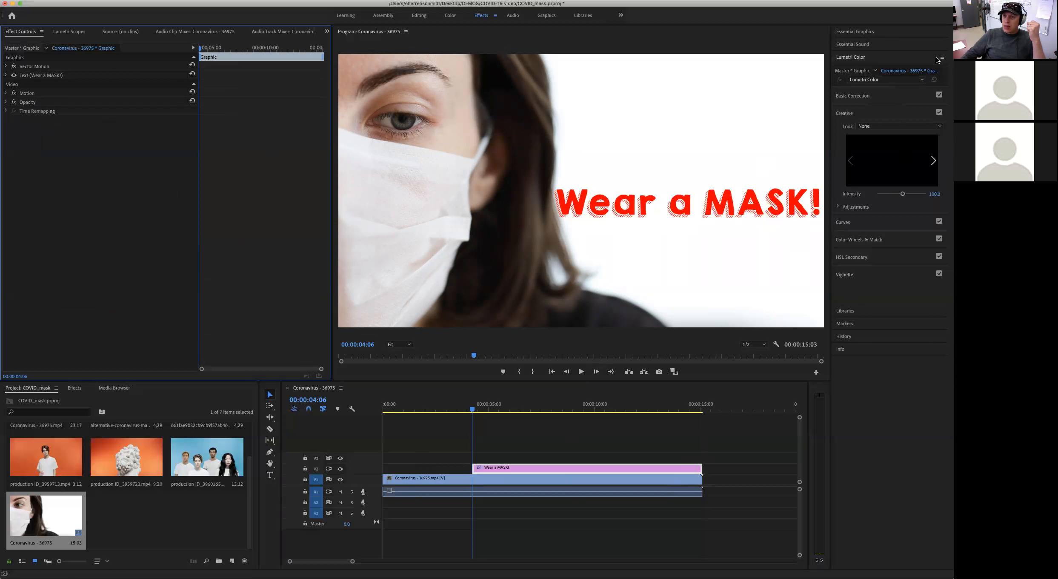
click(864, 59)
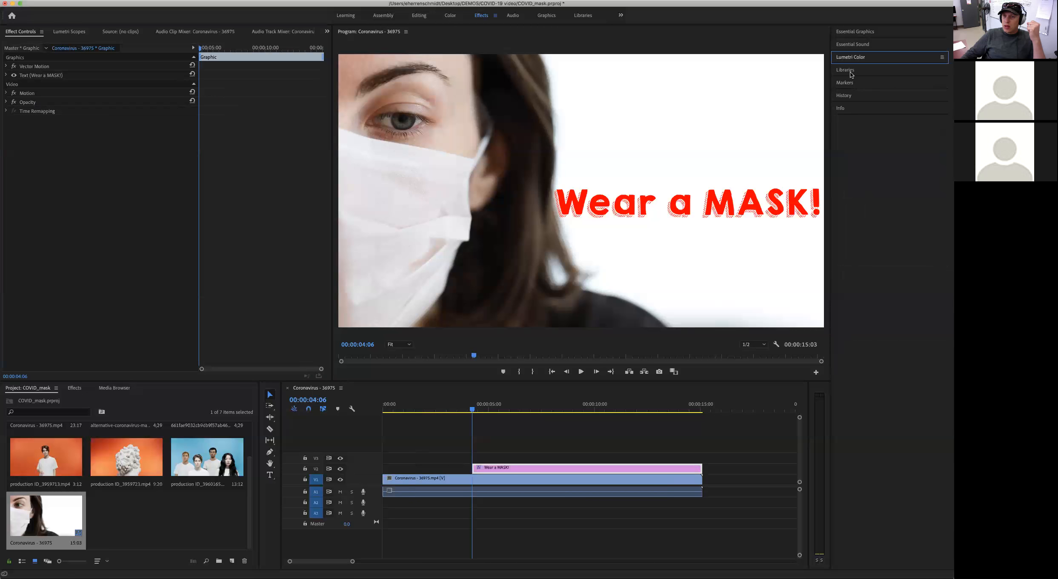
click(850, 72)
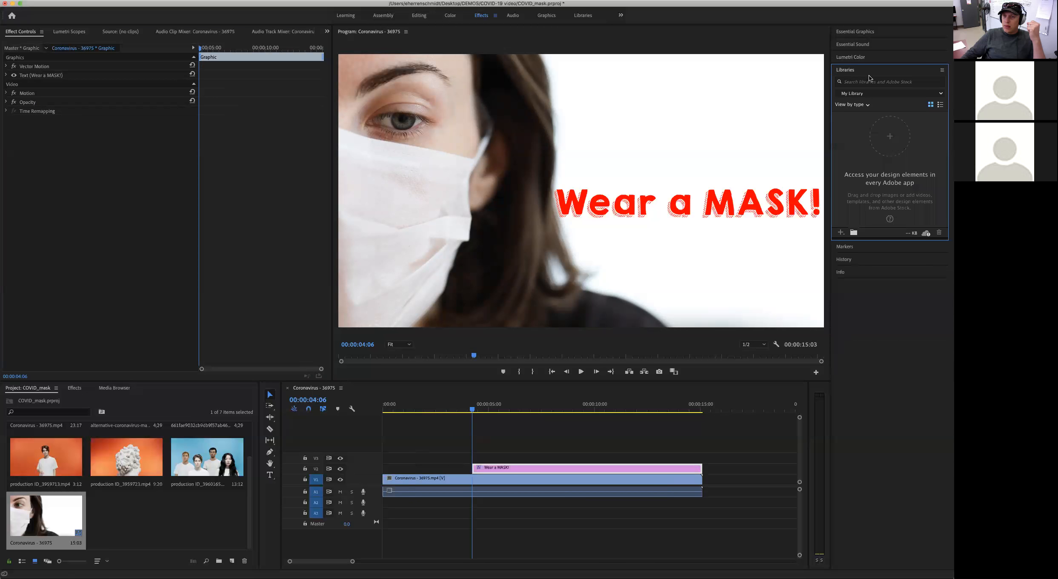
click(942, 71)
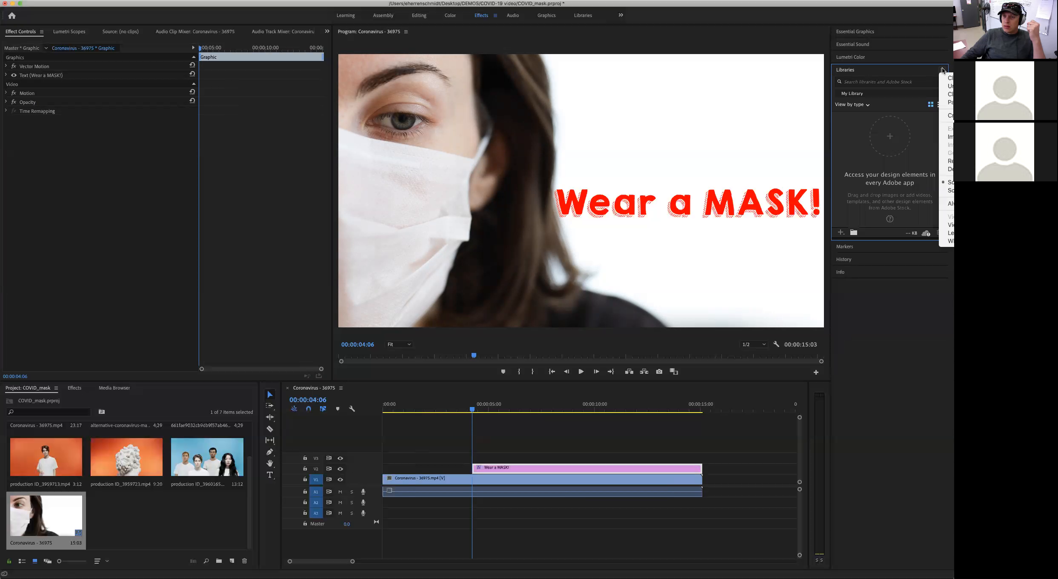
click(881, 319)
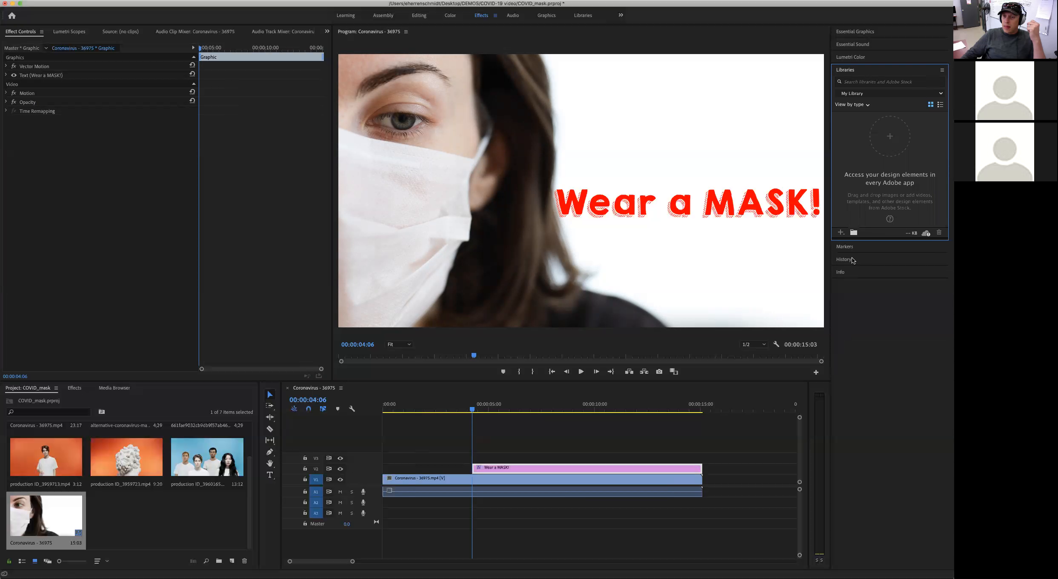
click(845, 44)
click(845, 32)
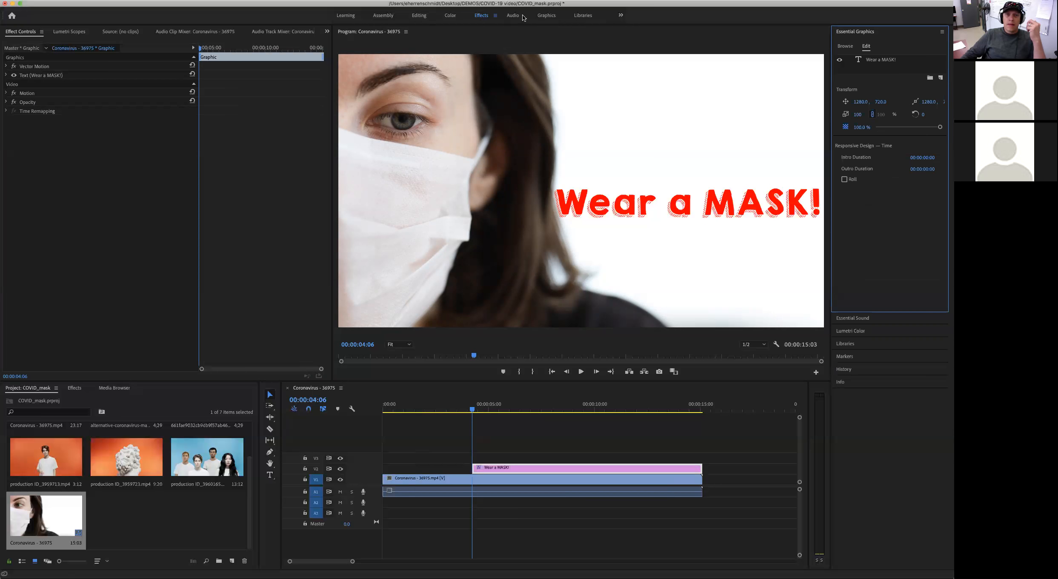
- Switch to the All Panels workspace and show the effect settings of the "Wear a MASK!" title clip
click(621, 16)
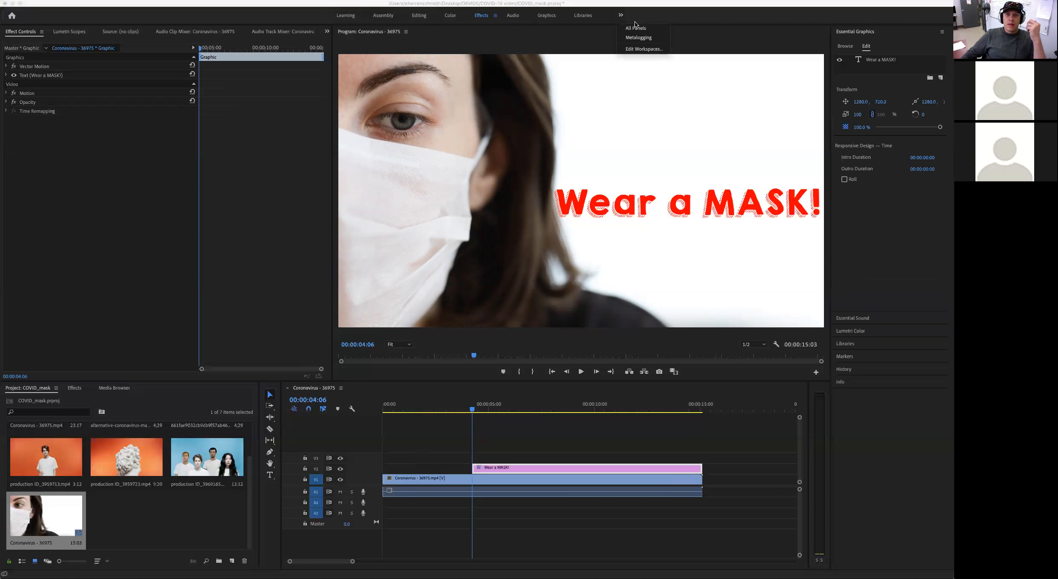
click(636, 26)
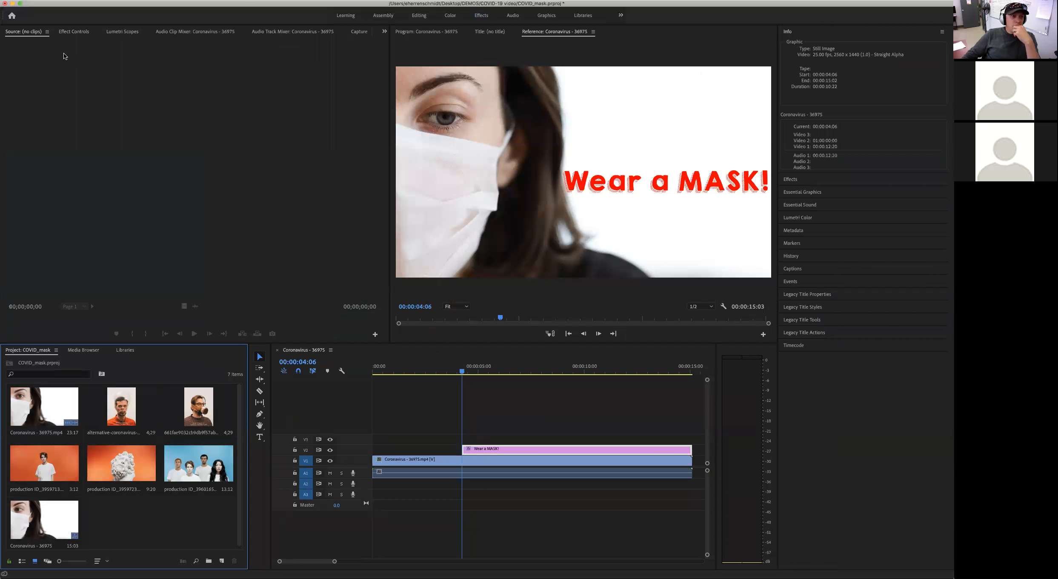
click(489, 449)
click(63, 33)
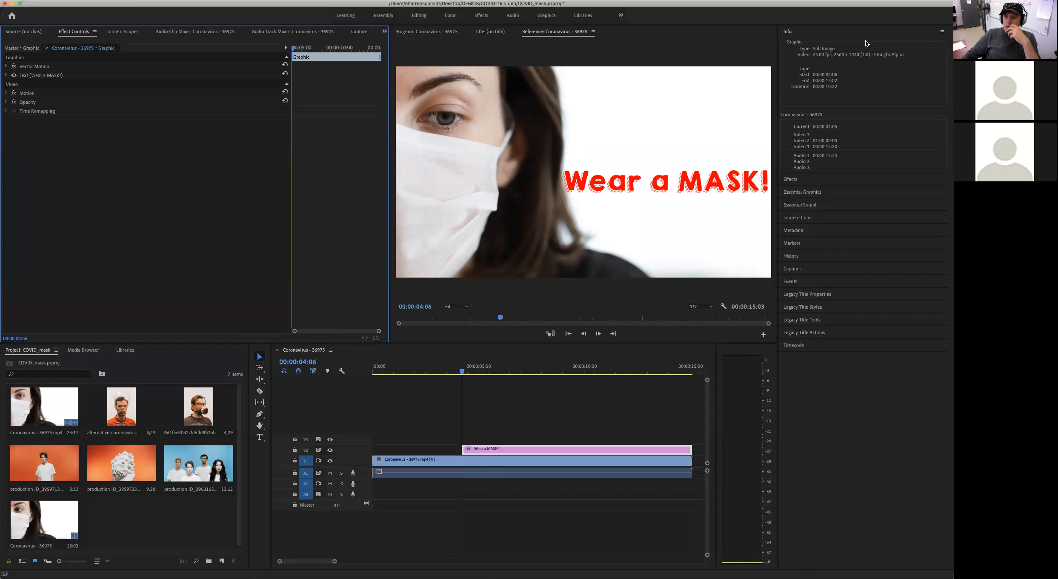
- Look through the available effects, examining the Transition group of the video effects and the Dissolve group of the video transitions
click(791, 179)
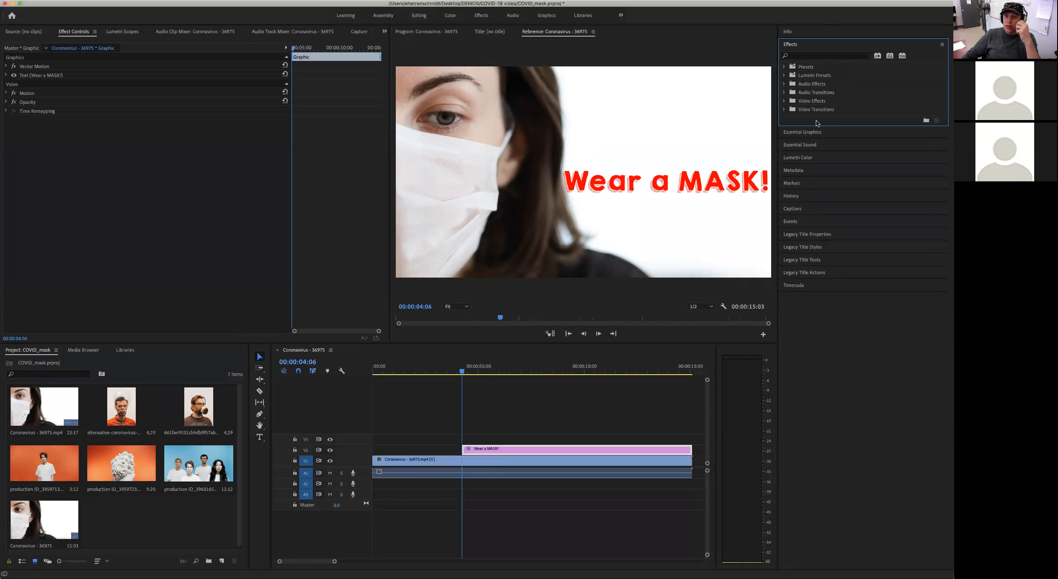
click(784, 102)
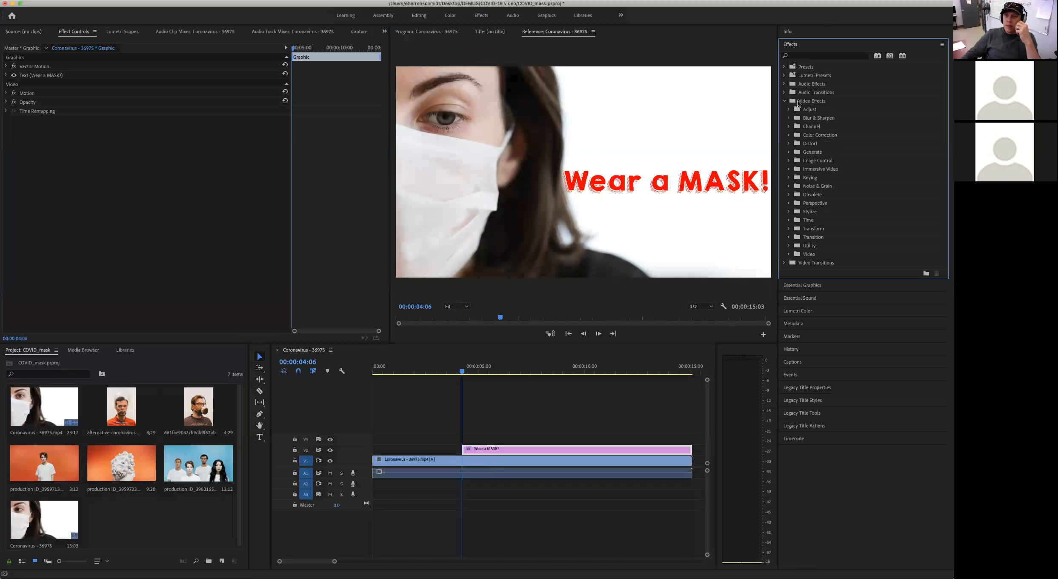
click(794, 239)
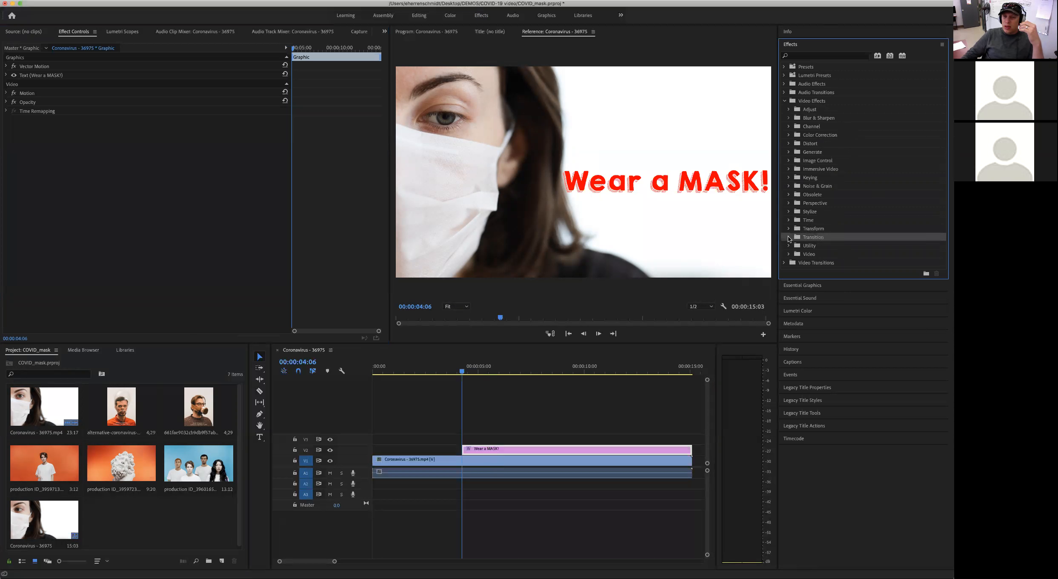
click(788, 238)
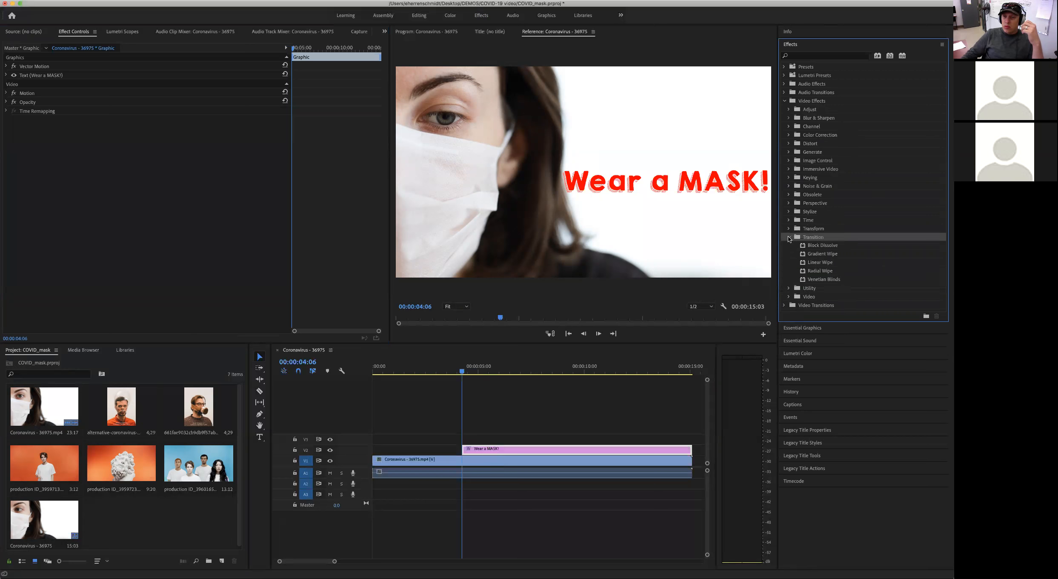
click(788, 238)
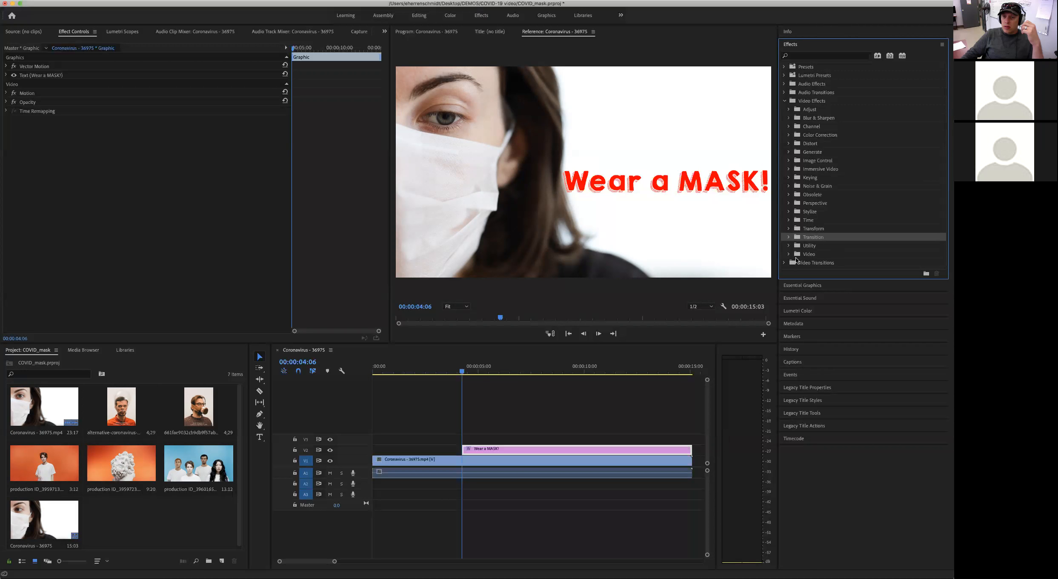
click(785, 263)
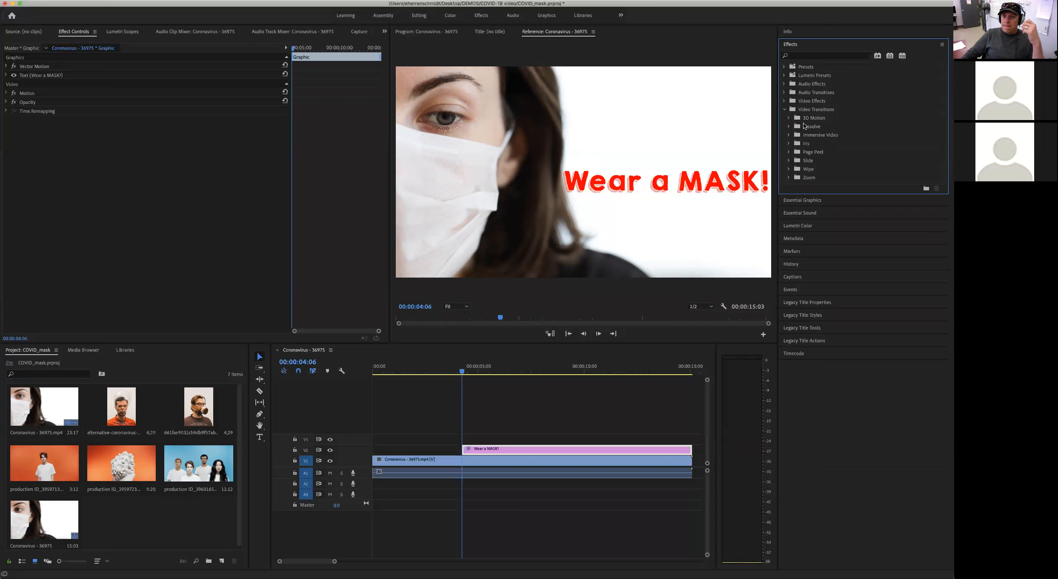
click(789, 126)
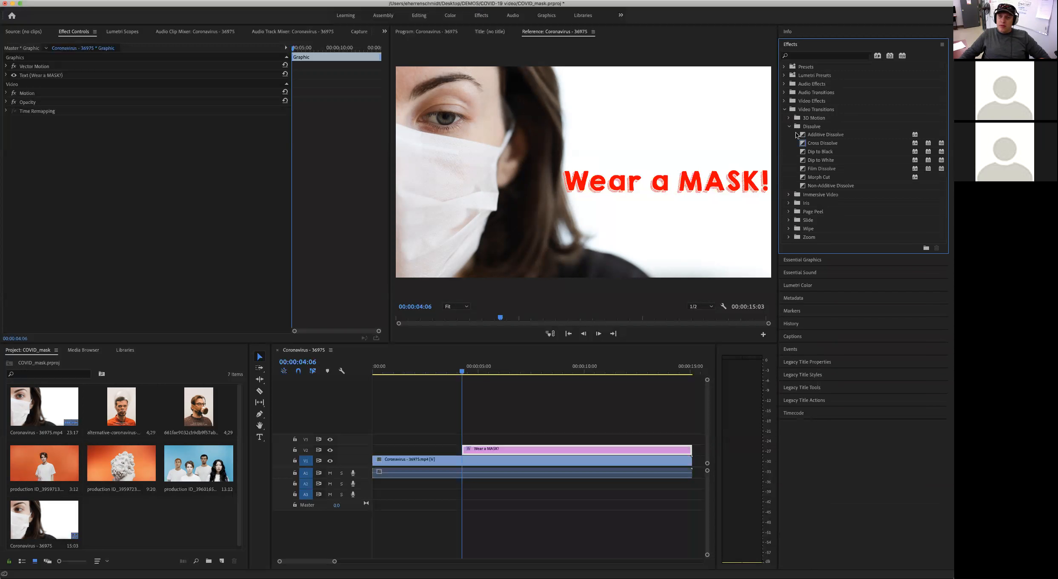
click(803, 136)
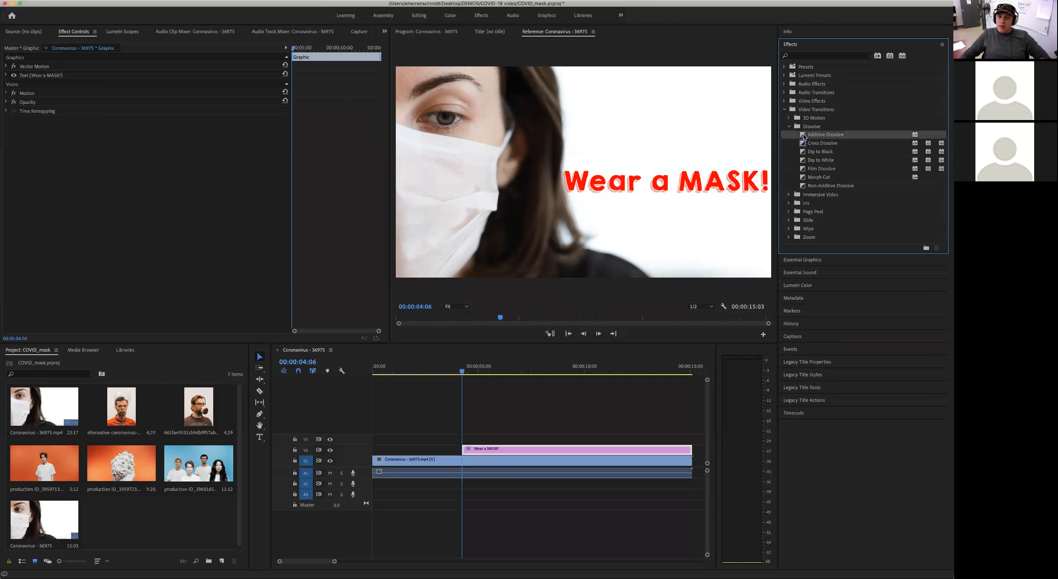
click(788, 126)
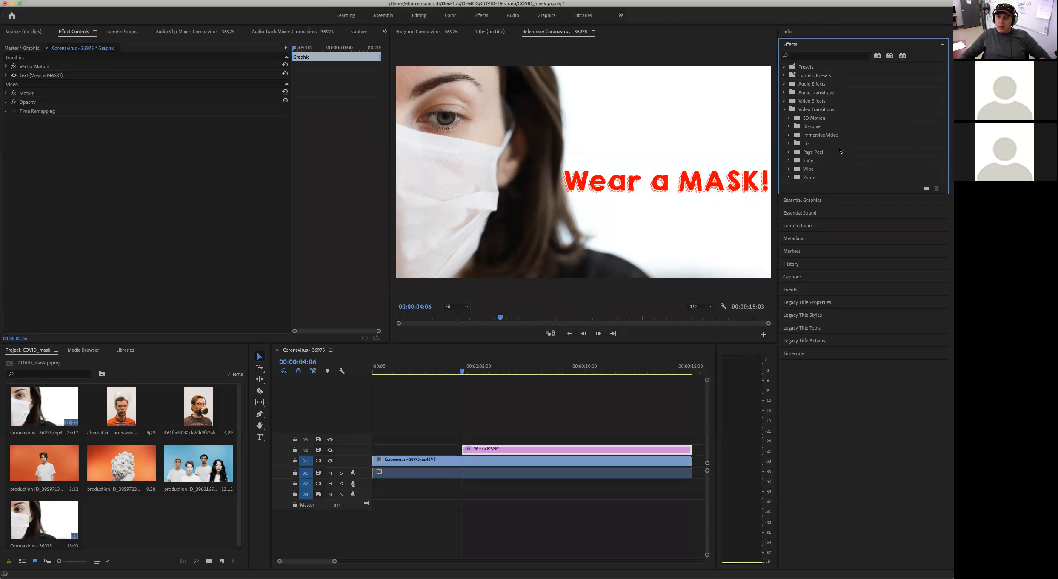
- Apply the Push transition from the Slide group to the start of the "Wear a MASK!" title clip
click(789, 160)
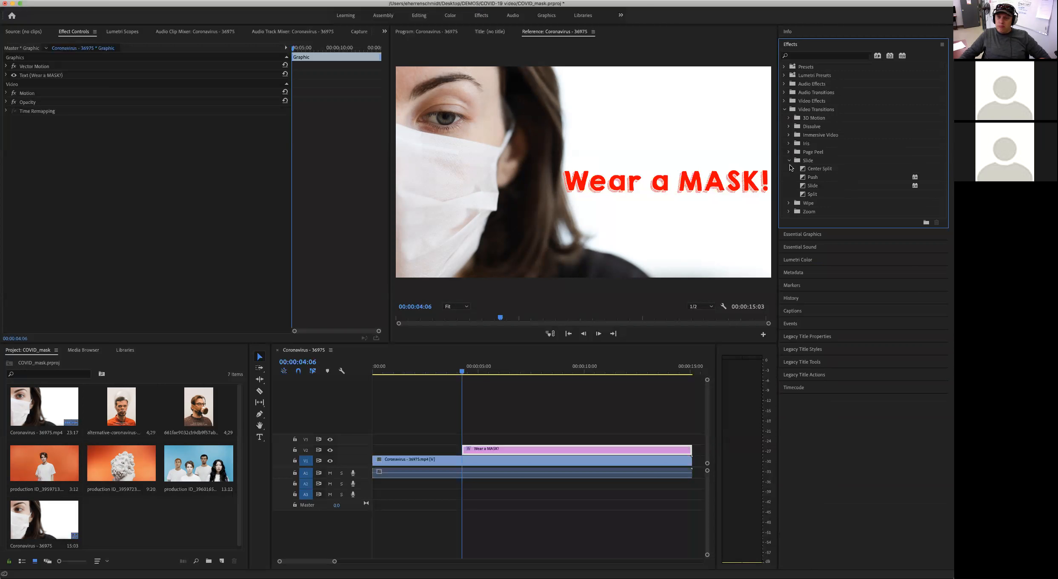
click(796, 161)
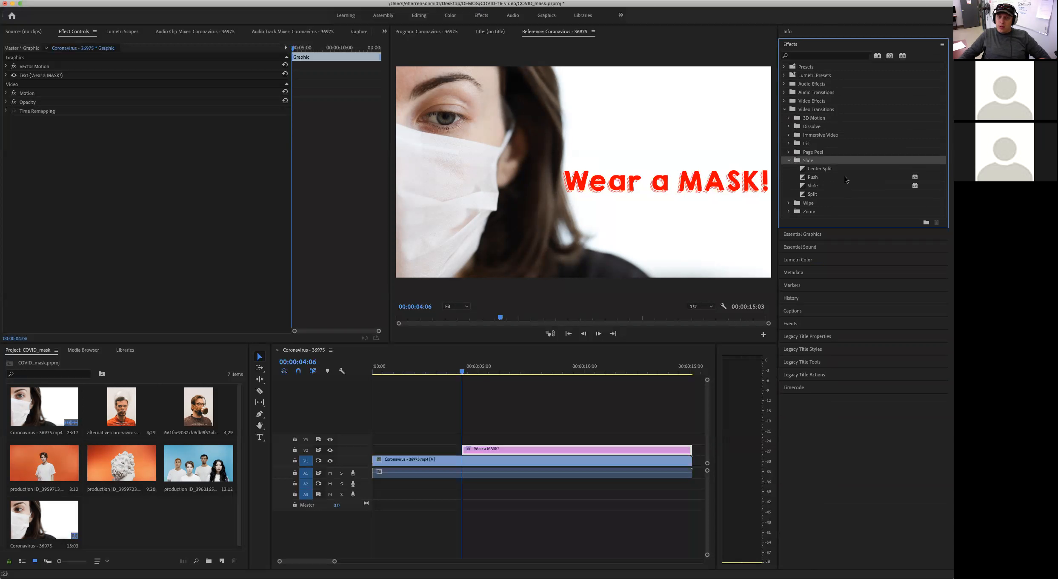
click(914, 176)
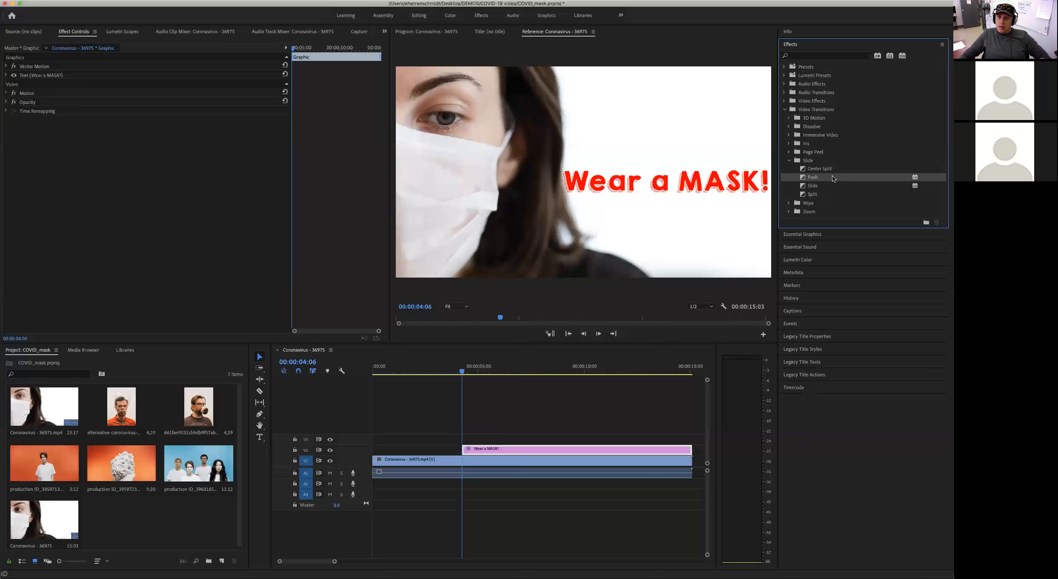
drag(833, 175, 465, 452)
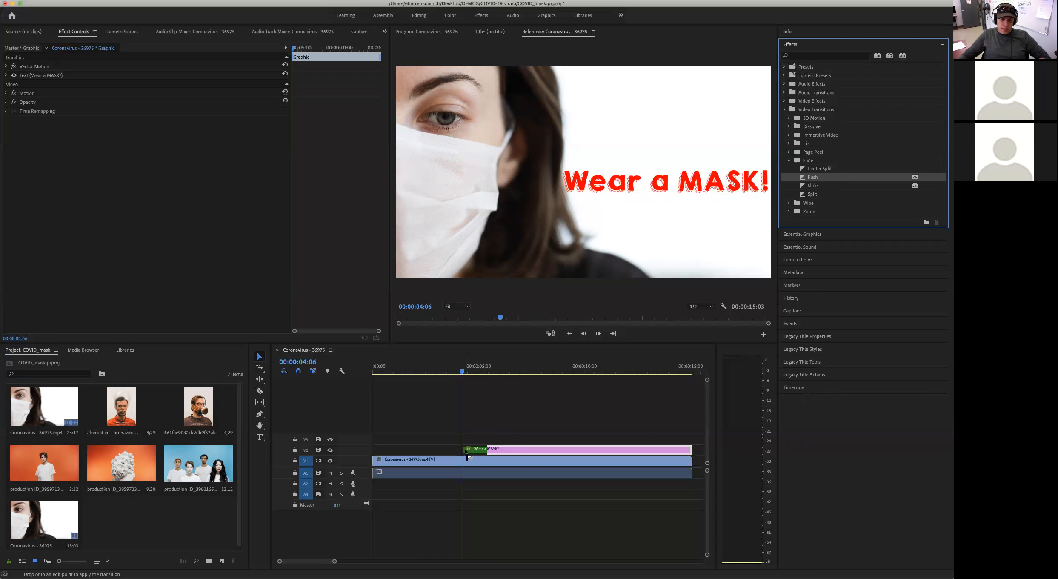
- Change the title's Push transition direction so the text enters from the right edge of the frame, previewing it at 00:00:05:00
click(456, 371)
drag(460, 374, 488, 374)
click(469, 451)
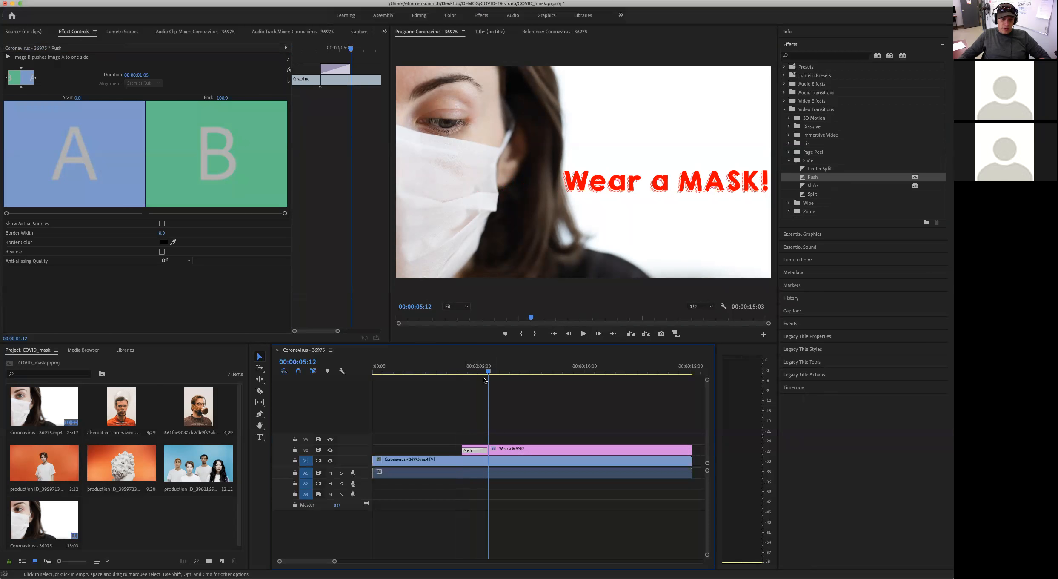
drag(488, 374, 479, 374)
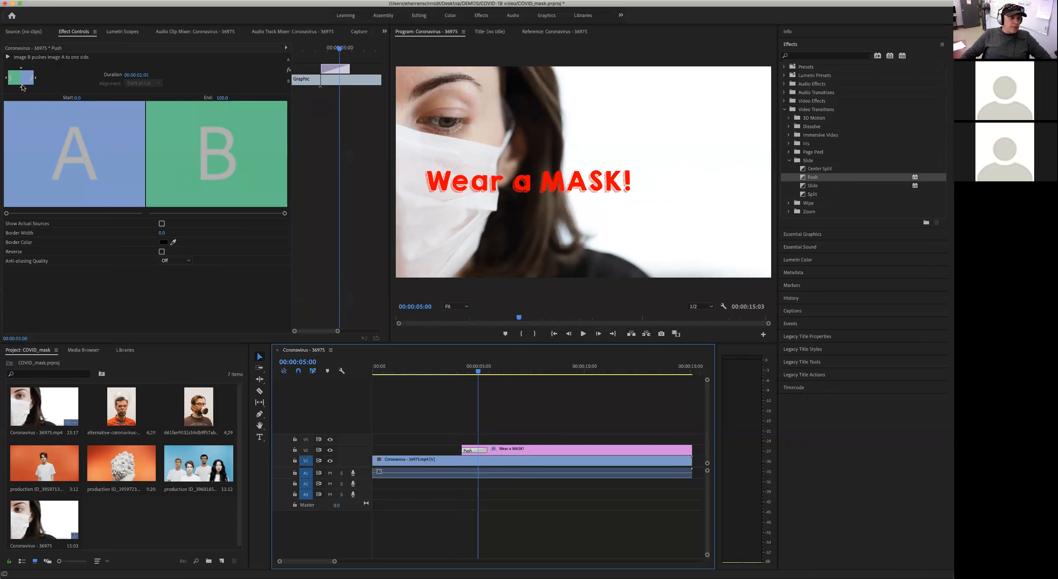
click(9, 81)
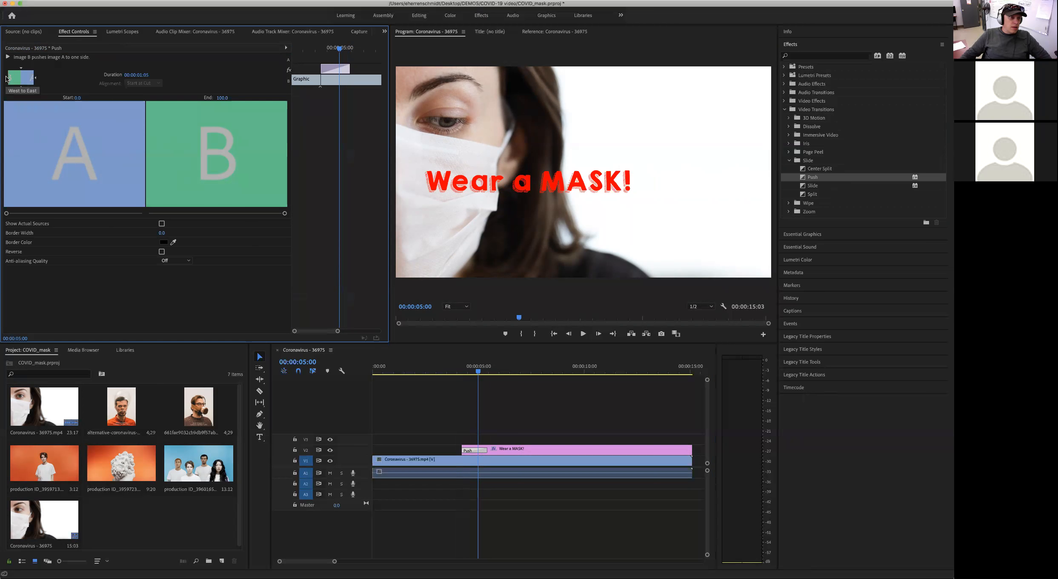
click(34, 78)
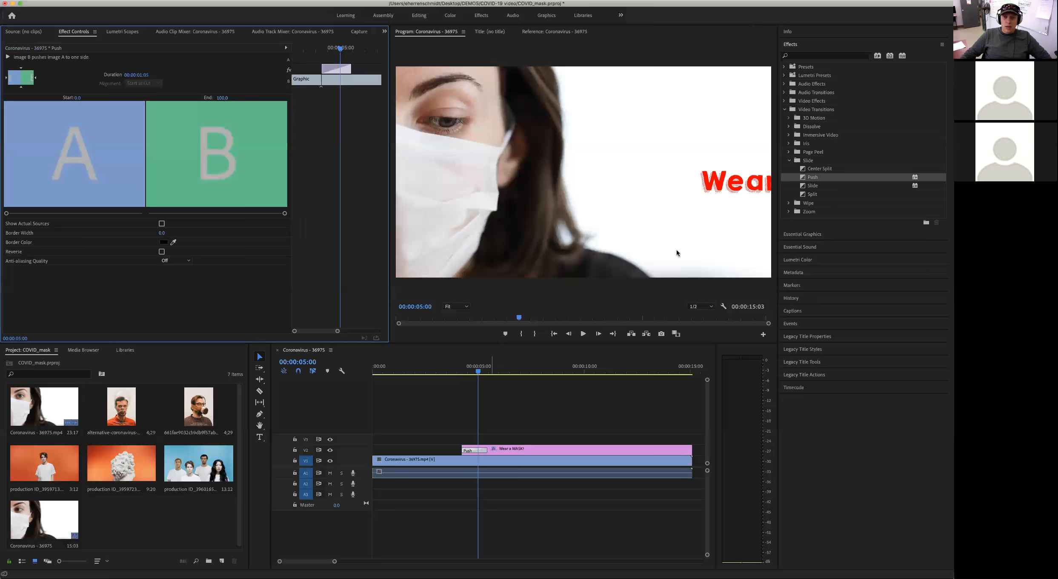
- Play back the opening Push transition of the "Wear a MASK!" title from before the title starts
drag(477, 374, 556, 383)
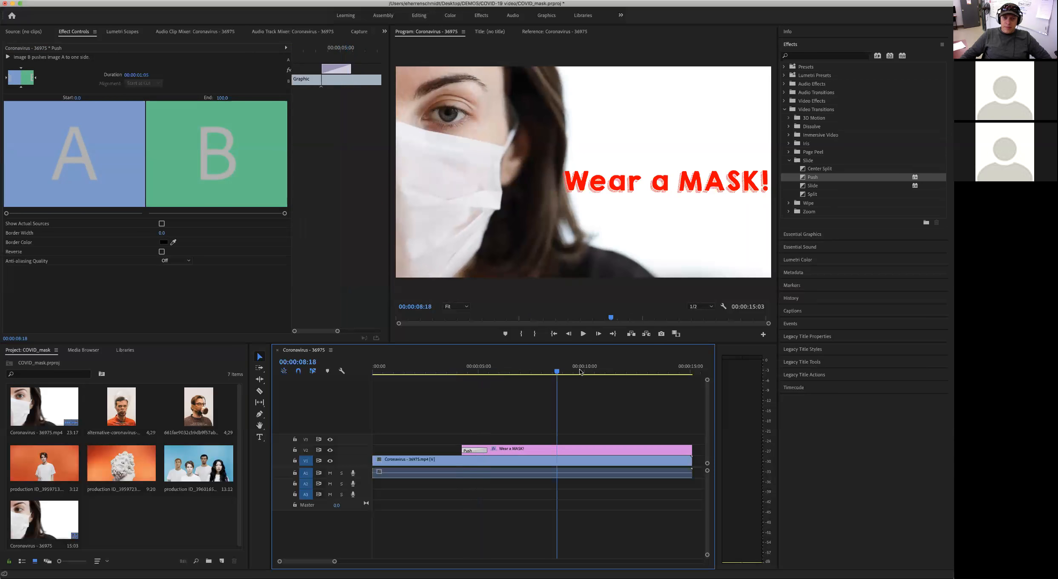
drag(551, 374, 471, 374)
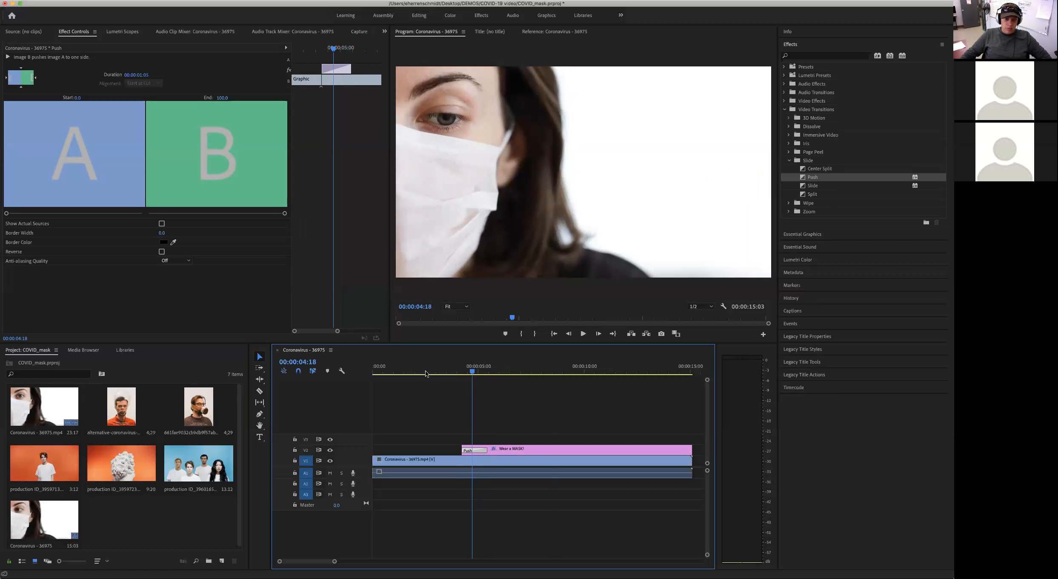
key(Home)
click(440, 375)
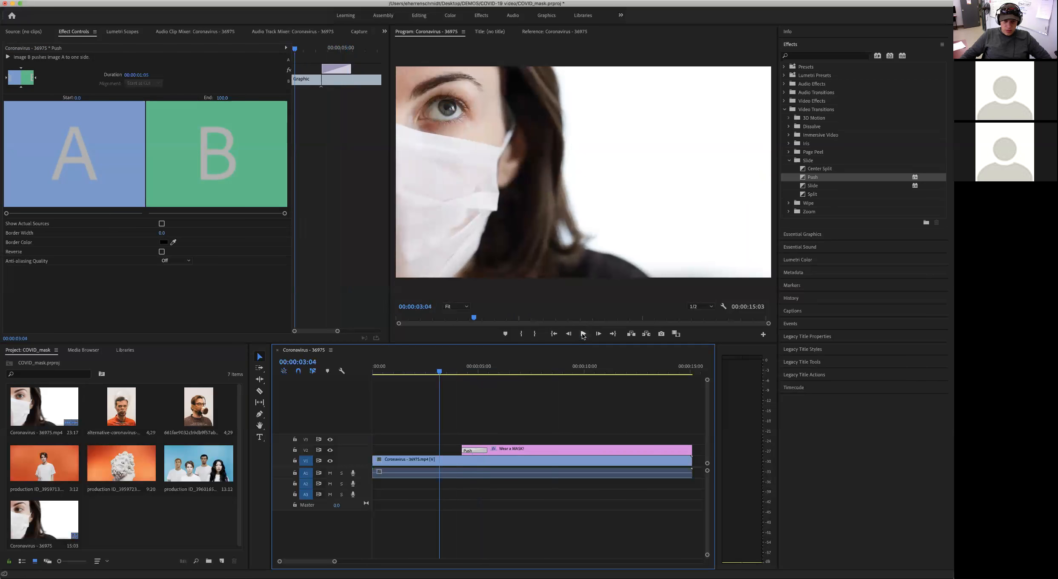
key(space)
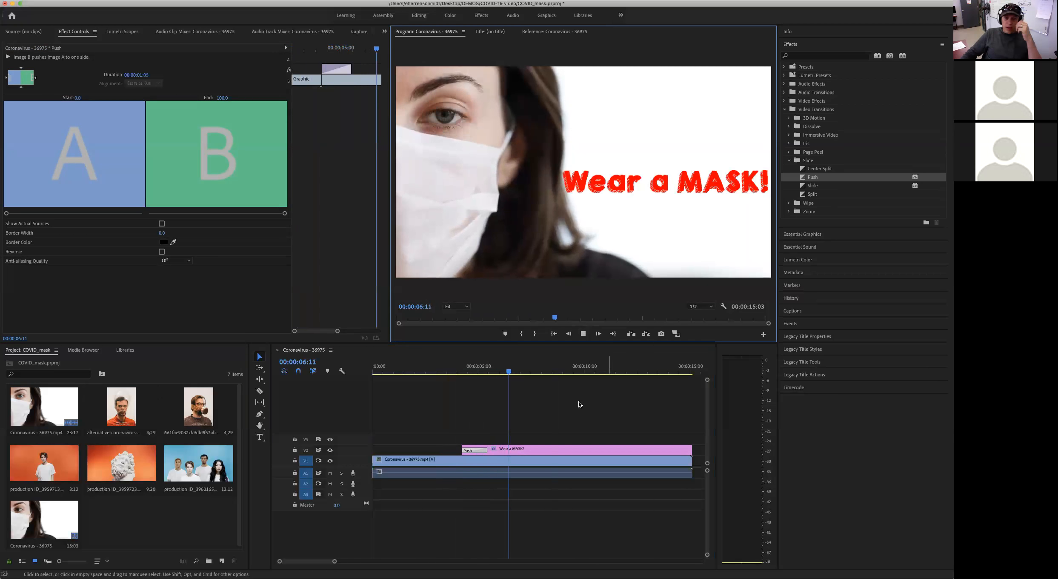
click(582, 335)
- Lengthen the Push transition at the start of the title clip to about 2 seconds and play it back
click(484, 450)
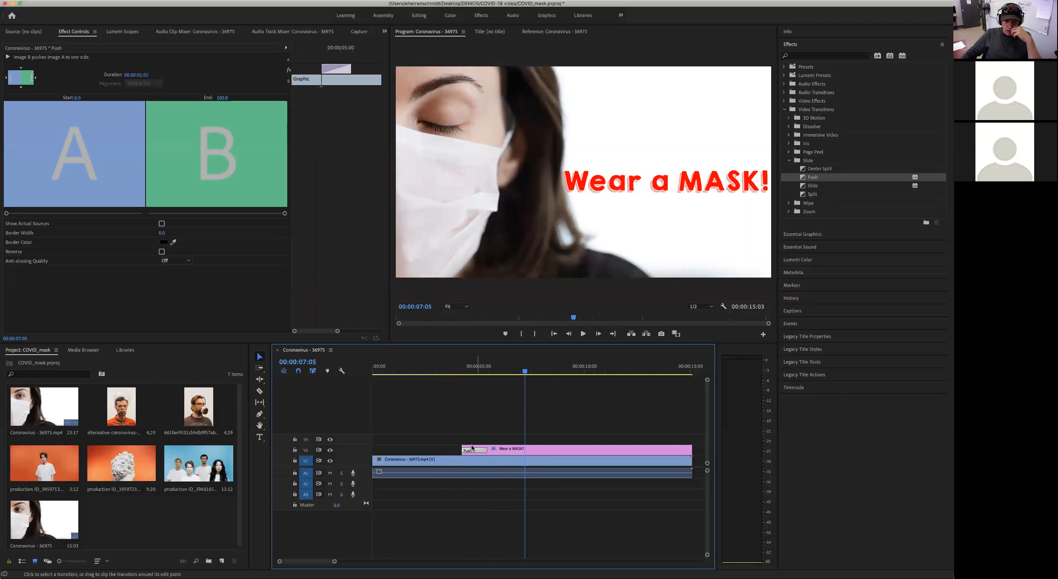
drag(484, 449, 506, 451)
drag(524, 373, 453, 374)
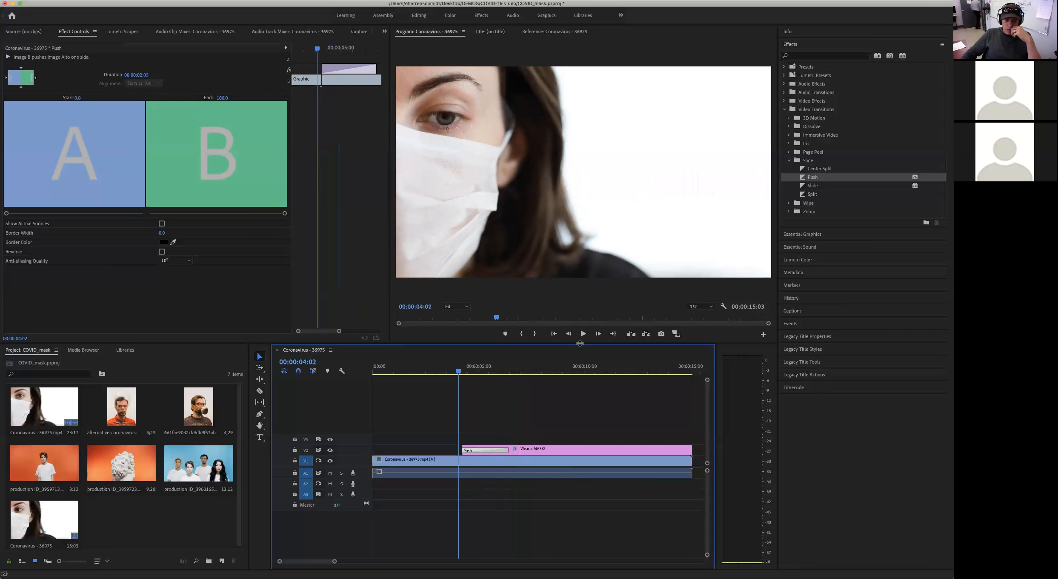
click(583, 333)
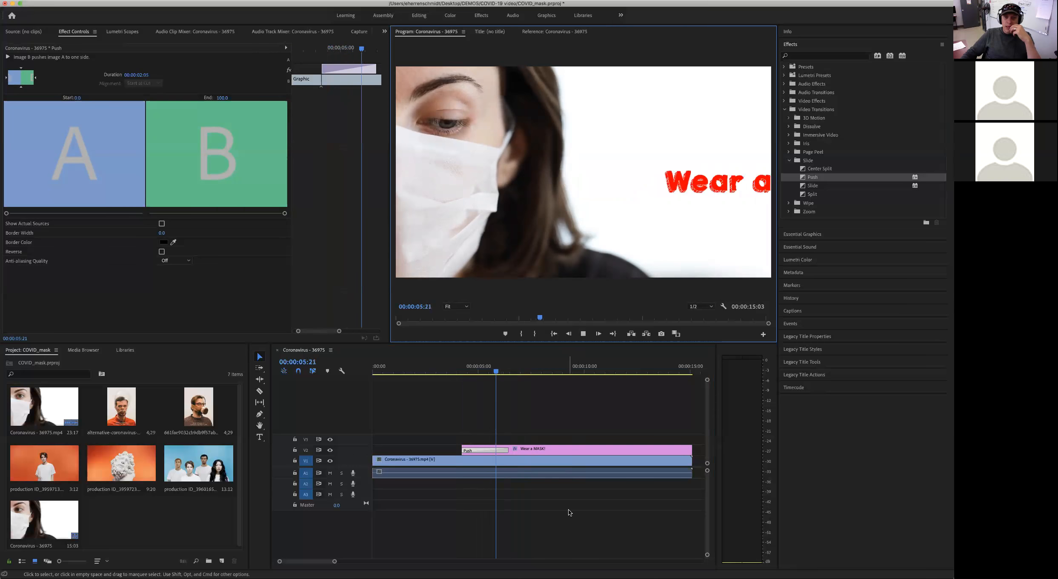
click(584, 334)
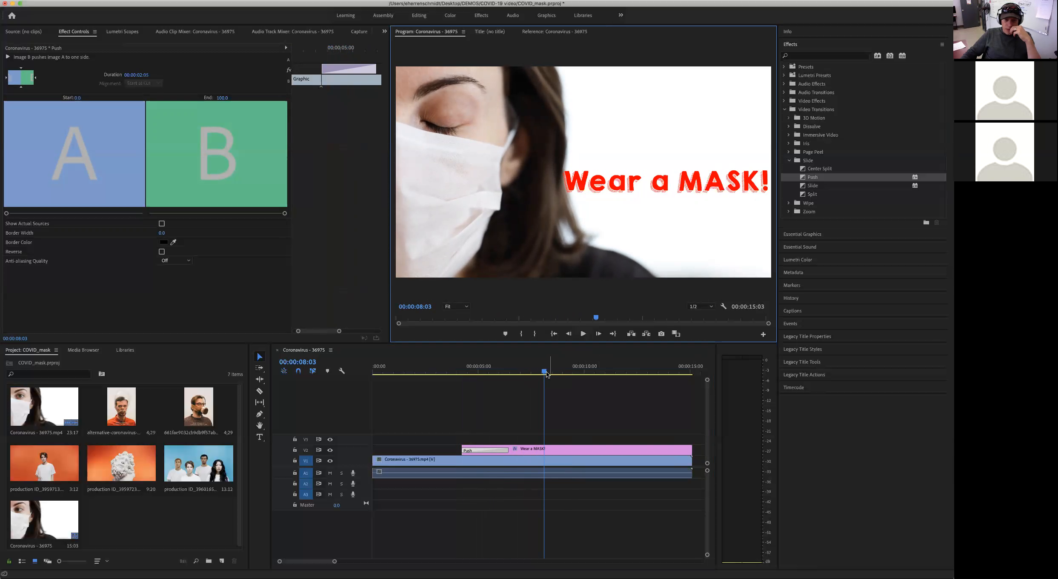
- Apply the Slide transition from the Slide group to the end of the "Wear a MASK!" title clip
drag(553, 375, 563, 375)
click(544, 450)
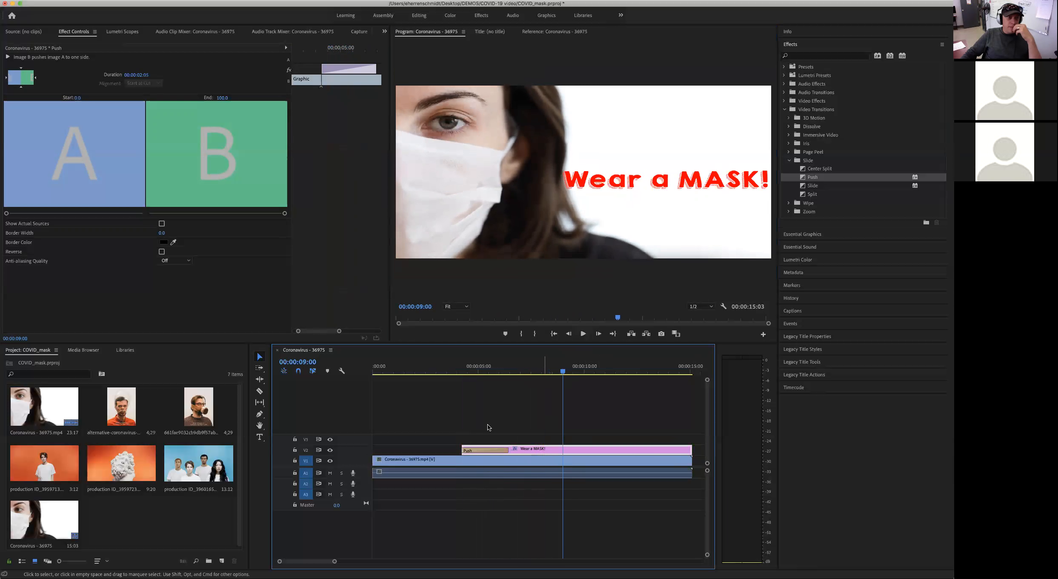
click(78, 35)
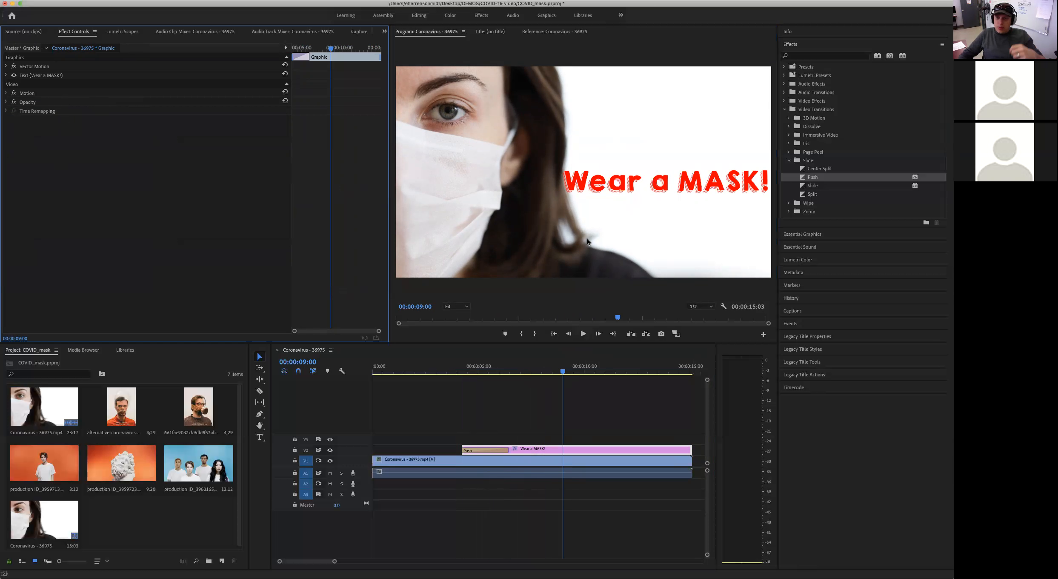
click(803, 187)
drag(707, 405, 689, 451)
- Preview the Slide transition at the end of the title clip and delete it
drag(576, 375, 676, 382)
click(647, 371)
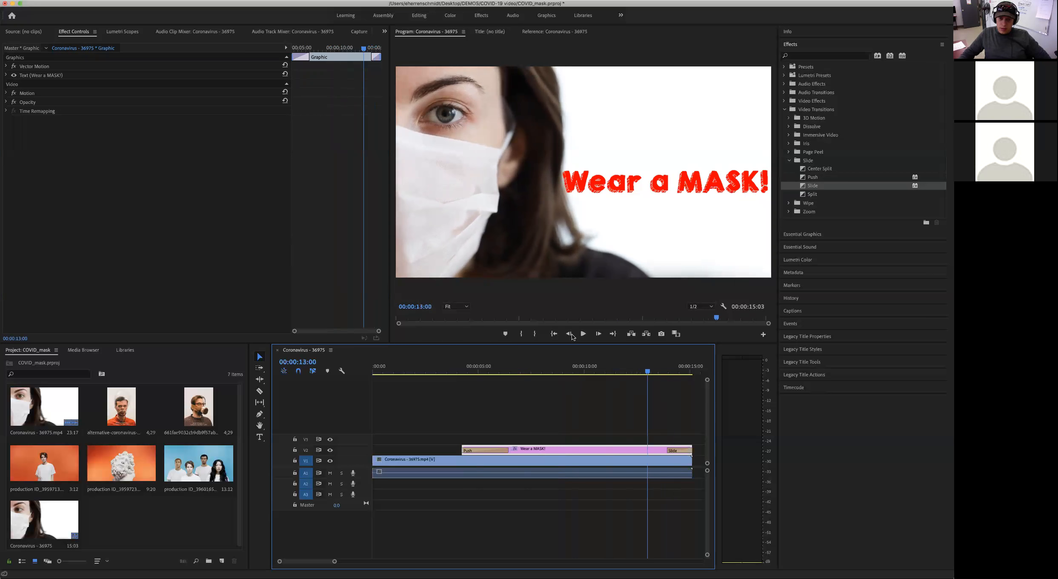
key(space)
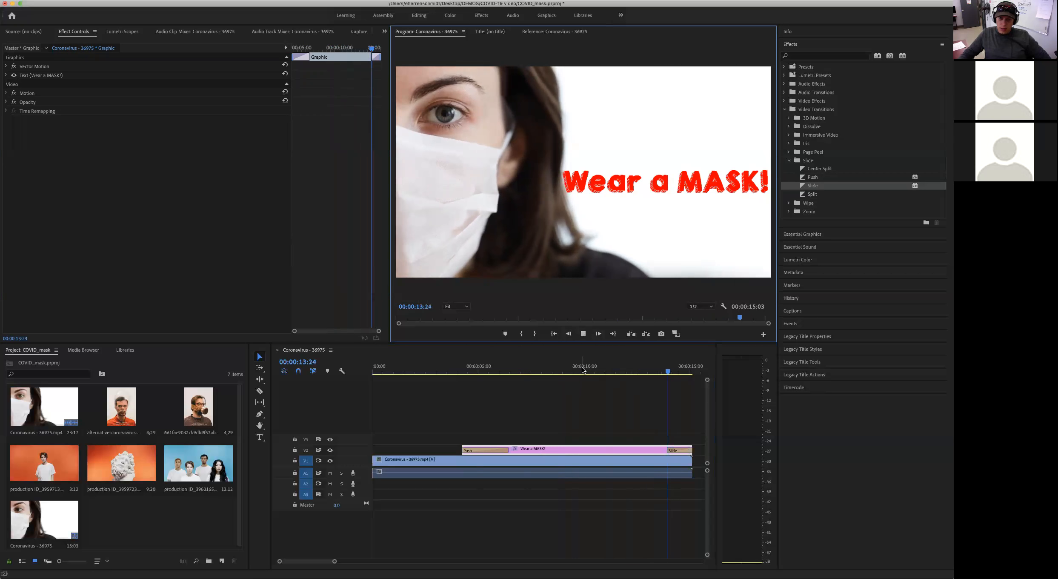
click(583, 334)
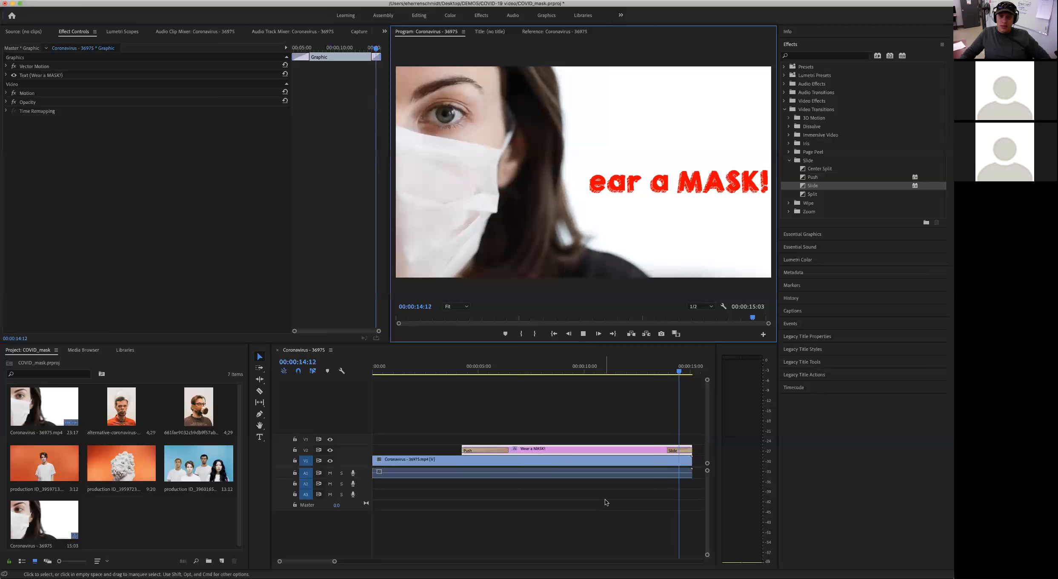
click(553, 333)
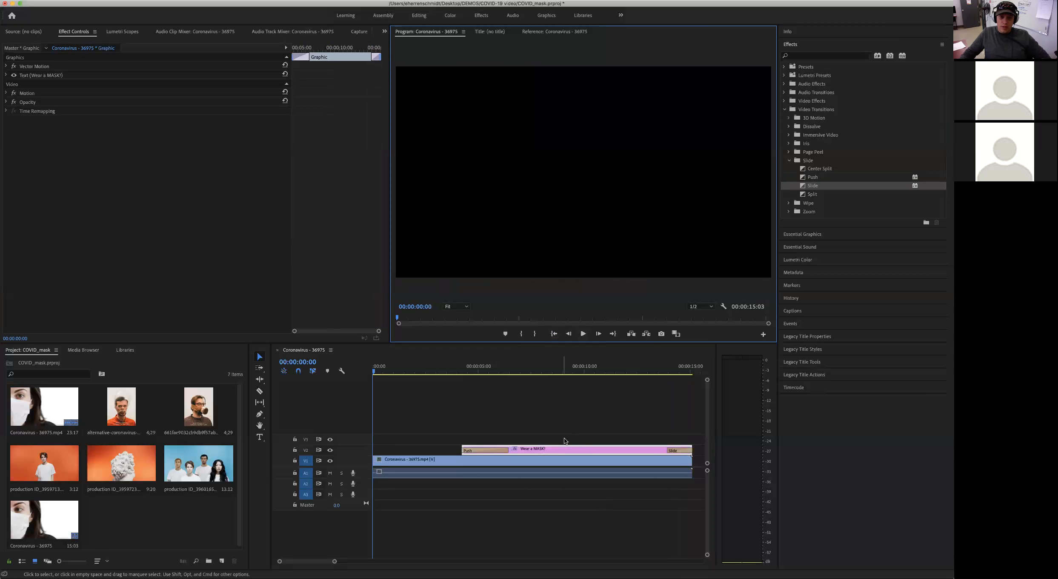
click(564, 437)
click(677, 449)
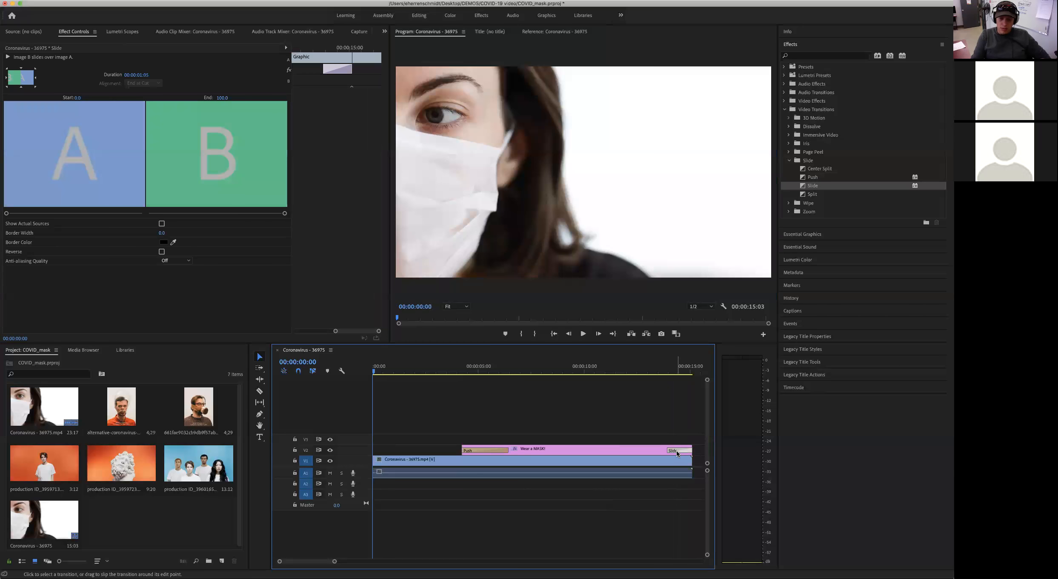
key(Delete)
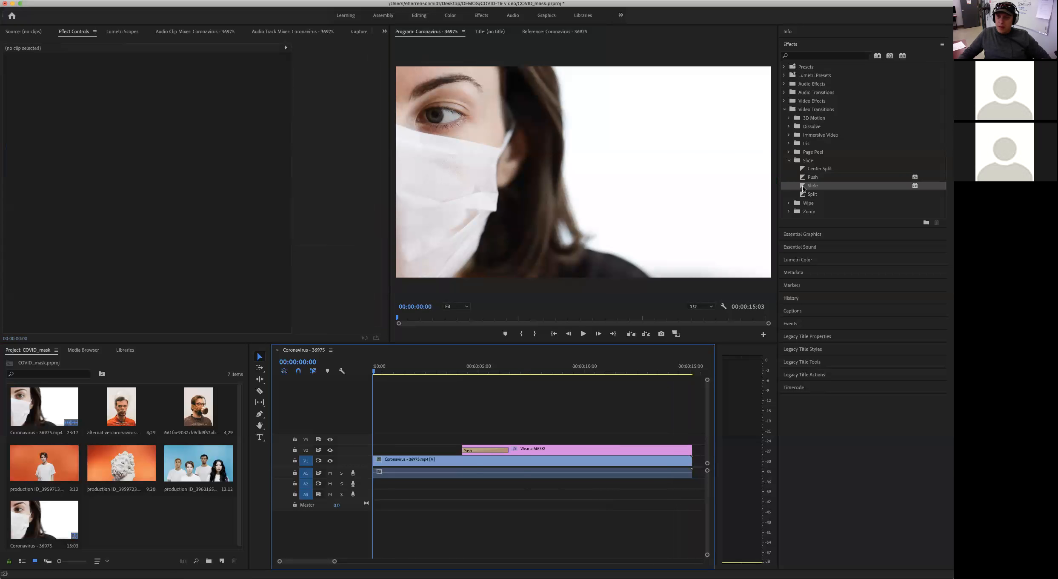
- Apply the Push transition from the Slide group to the end of the "Wear a MASK!" title clip
drag(802, 177, 679, 449)
click(679, 449)
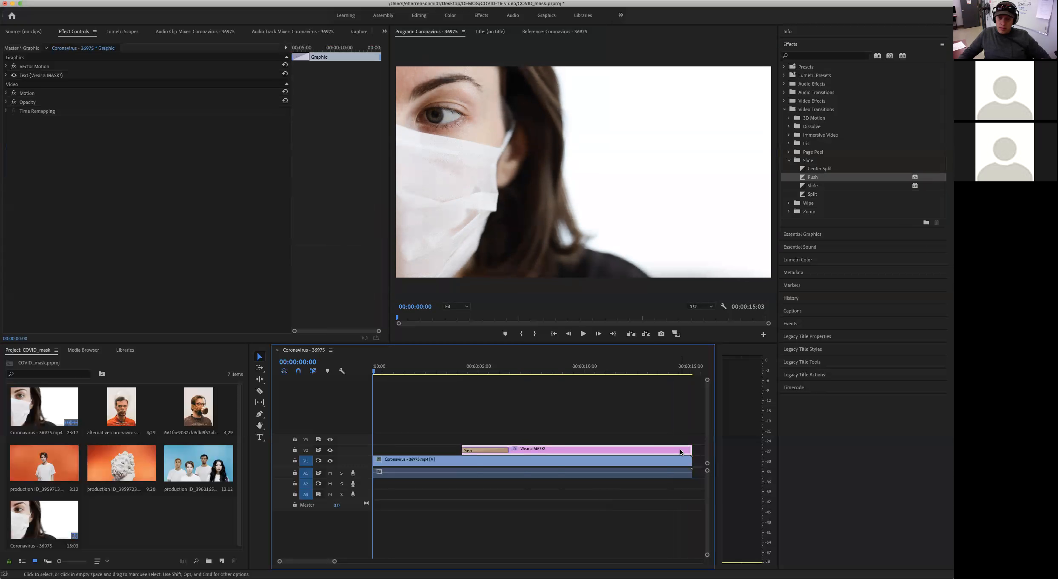
drag(801, 179, 684, 450)
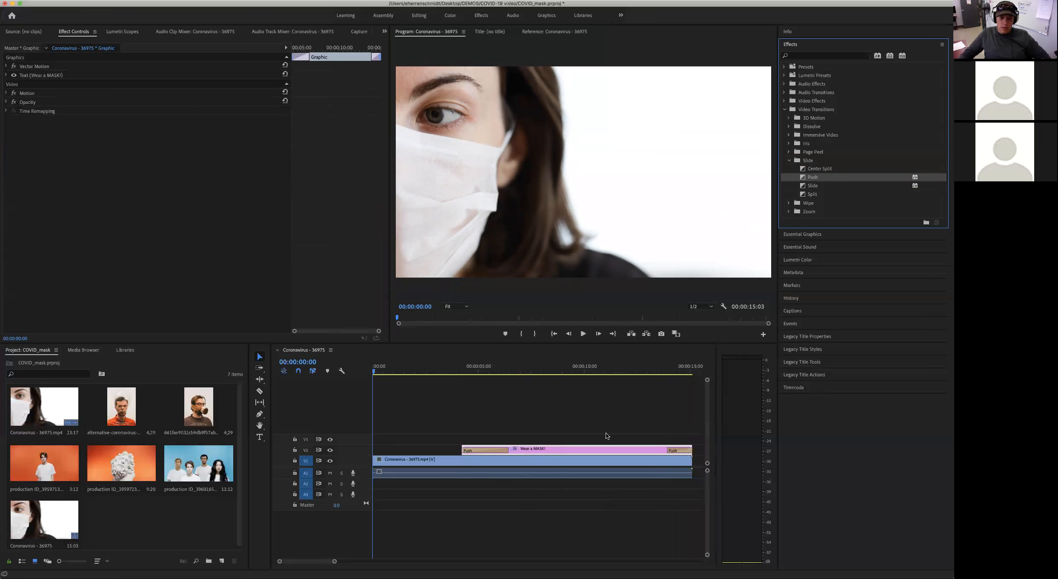
- Extend the Push transition at the end of the title clip to a duration of 00:00:02:05
click(667, 450)
drag(660, 451, 647, 449)
click(677, 449)
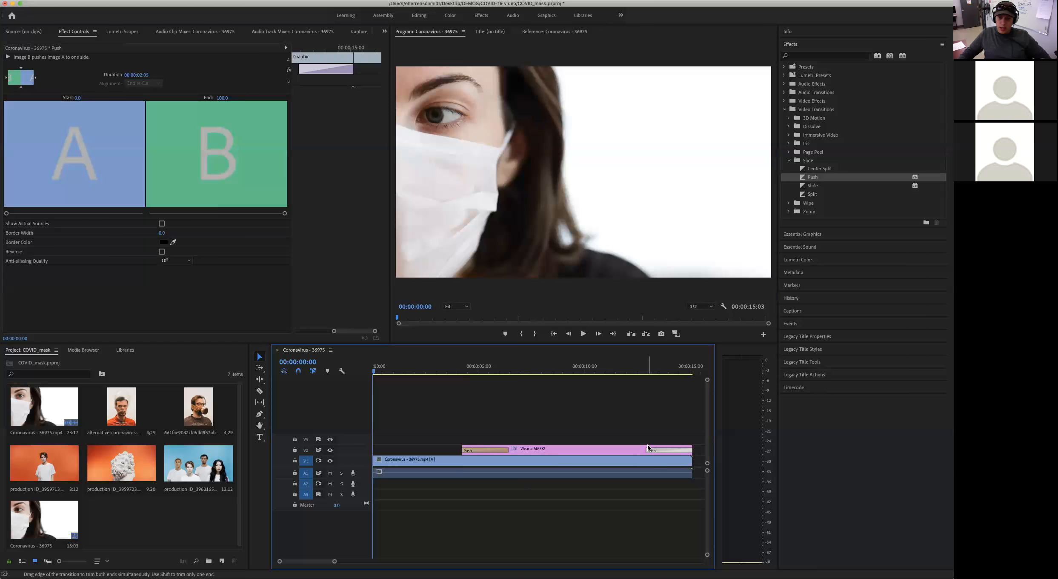
mouse_move(649, 450)
mouse_down()
mouse_move(668, 451)
mouse_move(654, 452)
mouse_up()
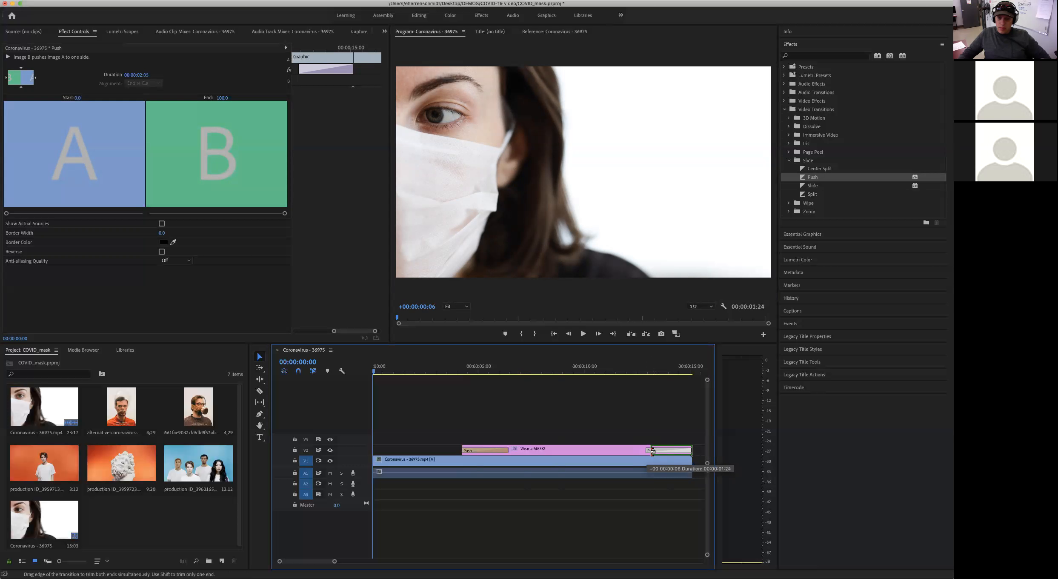
drag(649, 452, 647, 450)
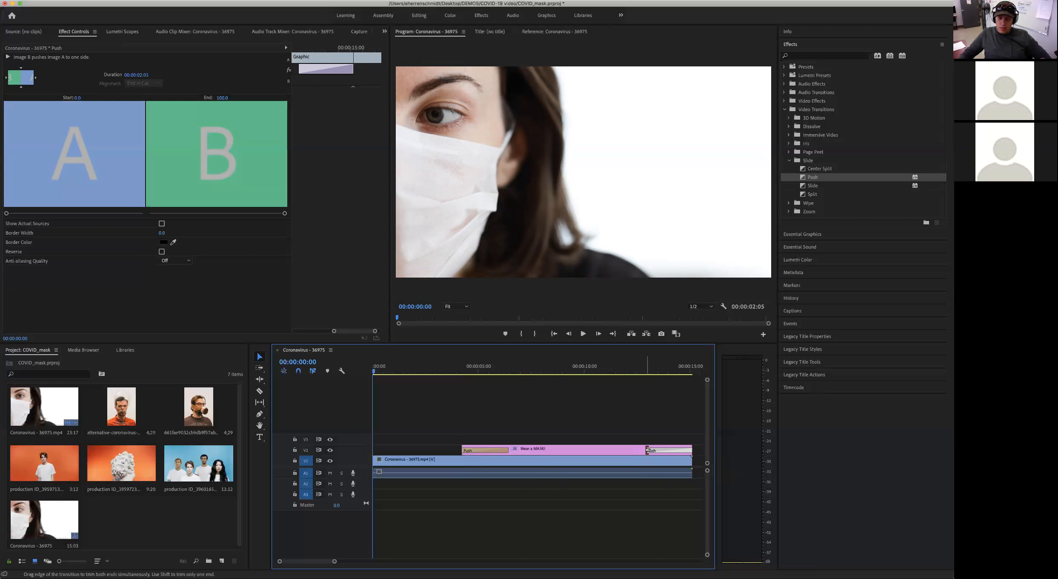
drag(646, 450, 635, 450)
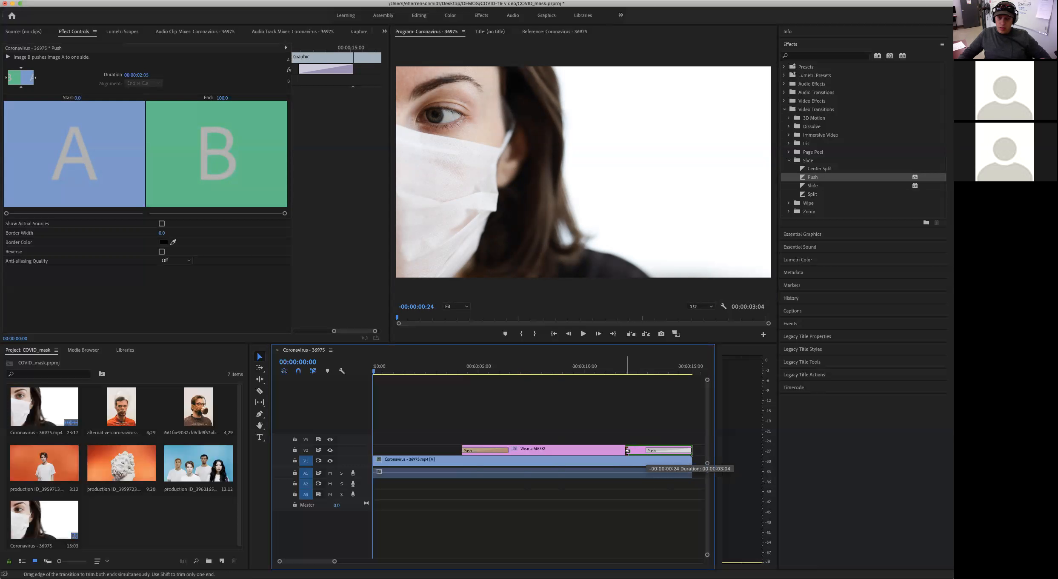
drag(627, 450, 646, 450)
drag(646, 450, 647, 449)
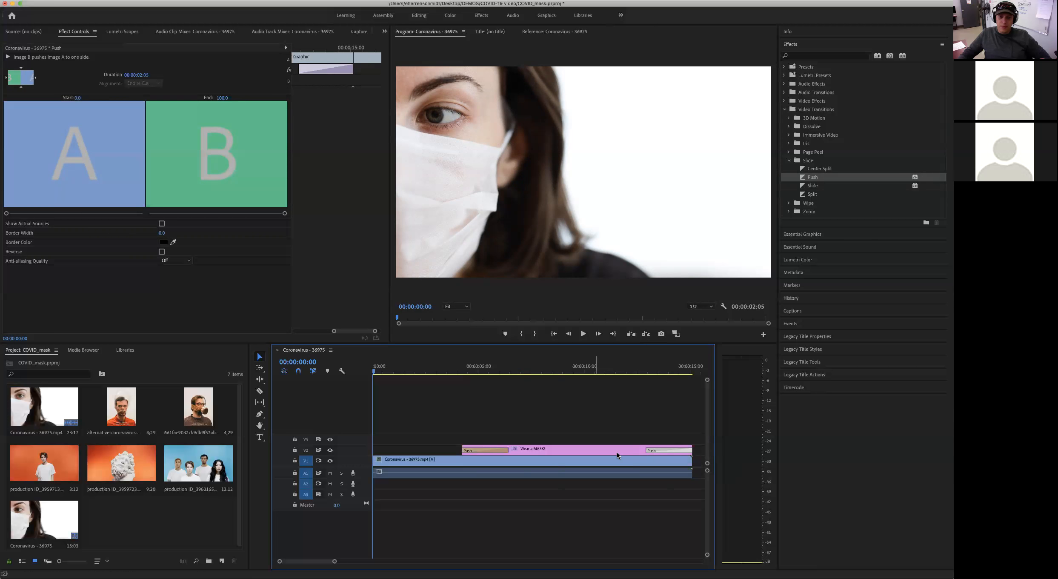
- Play back the end of the title clip to check its closing Push transition, and return to the sequence start
click(619, 441)
click(624, 371)
click(583, 334)
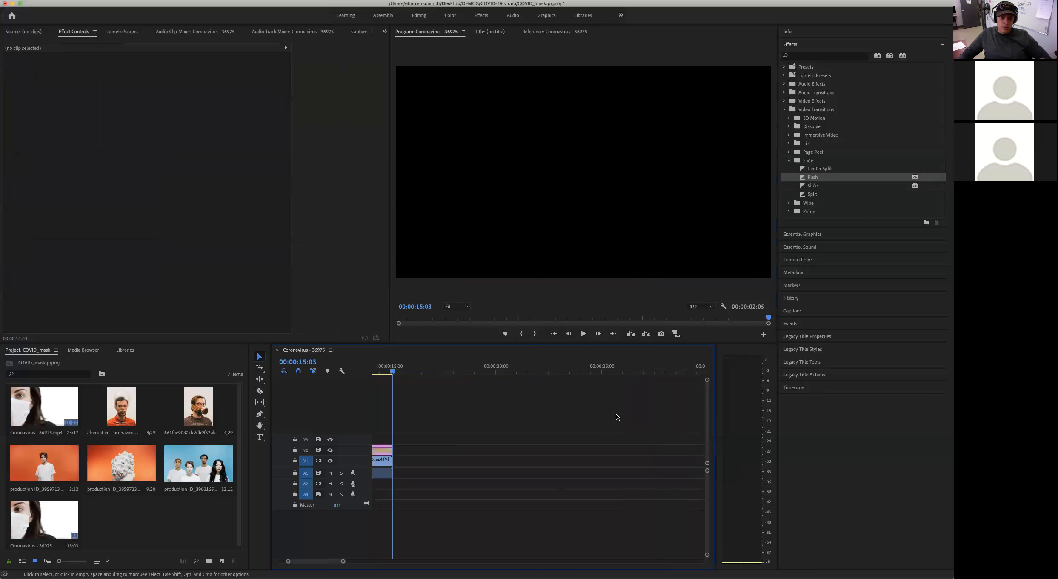
click(553, 333)
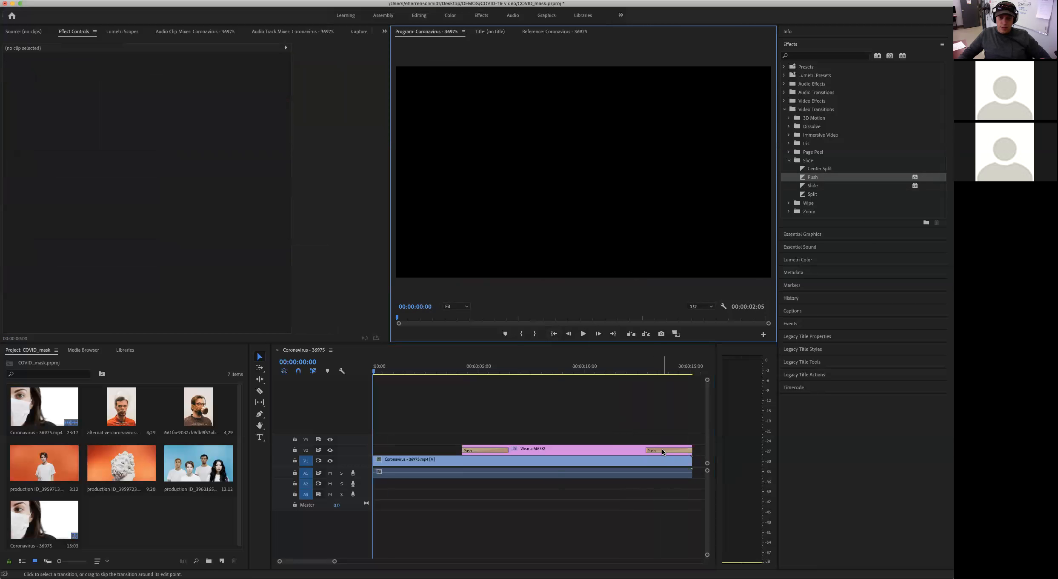
- Change the closing Push transition's direction so the title exits toward the left edge of the frame, and play it back
click(661, 449)
drag(653, 376, 664, 374)
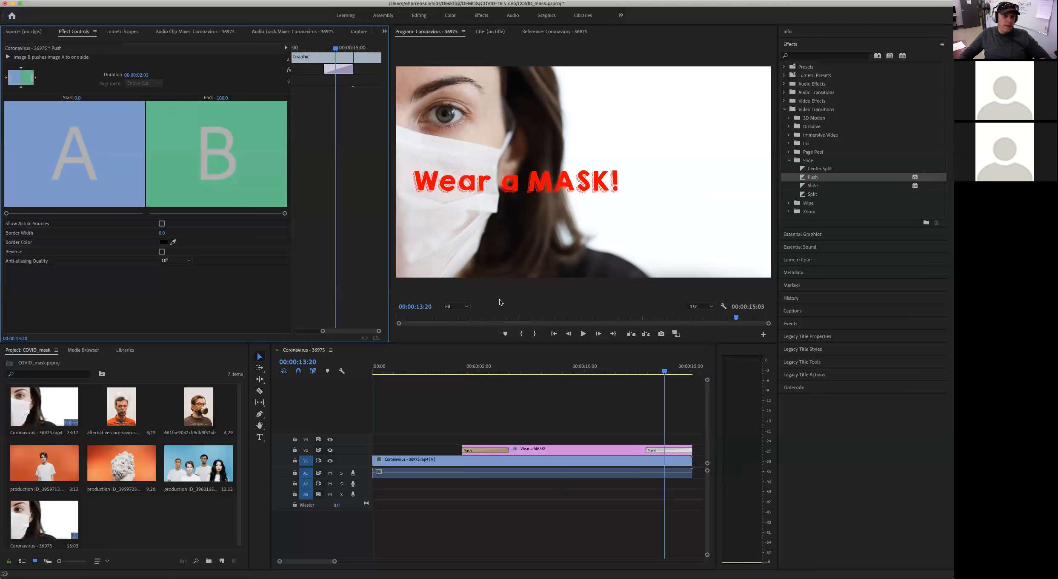
click(659, 373)
drag(652, 375, 438, 372)
click(582, 333)
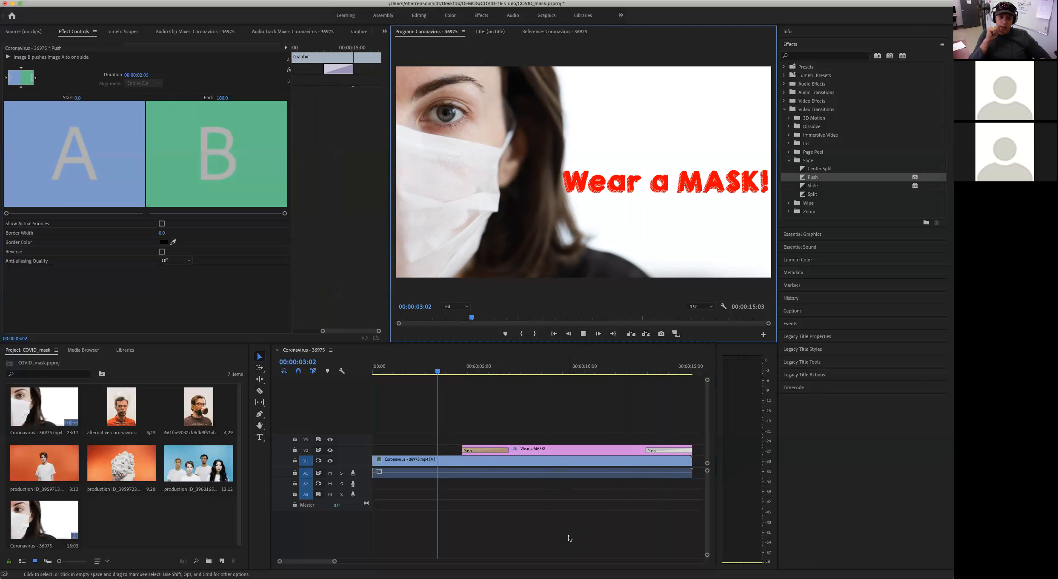
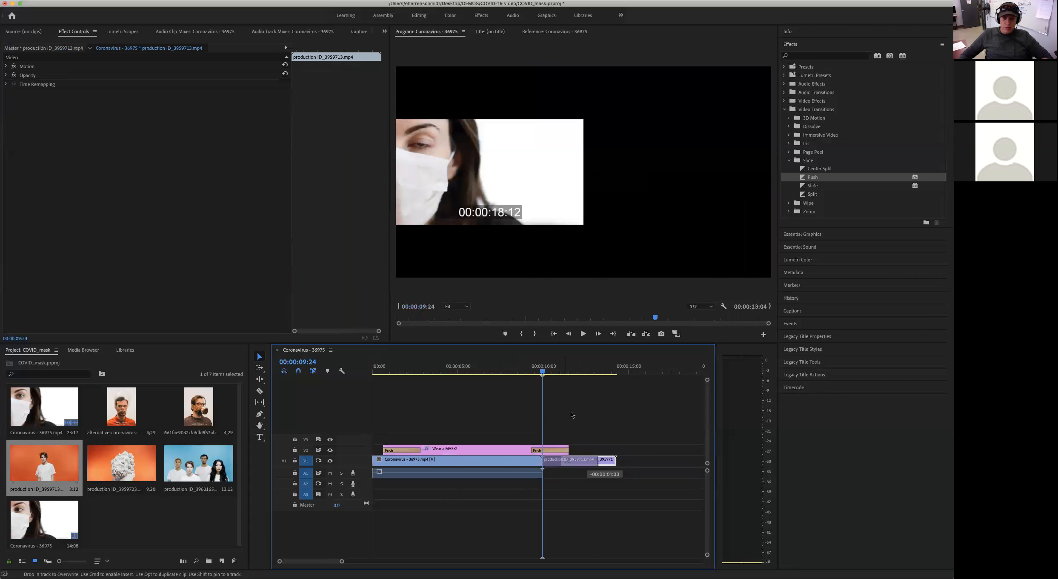
- Place the production ID_3959713.mp4 clip directly after the Coronavirus - 36975.mp4 clip on track V1 and play back the cut
drag(572, 414, 570, 413)
mouse_move(551, 371)
mouse_down()
mouse_move(485, 372)
mouse_move(546, 372)
mouse_up()
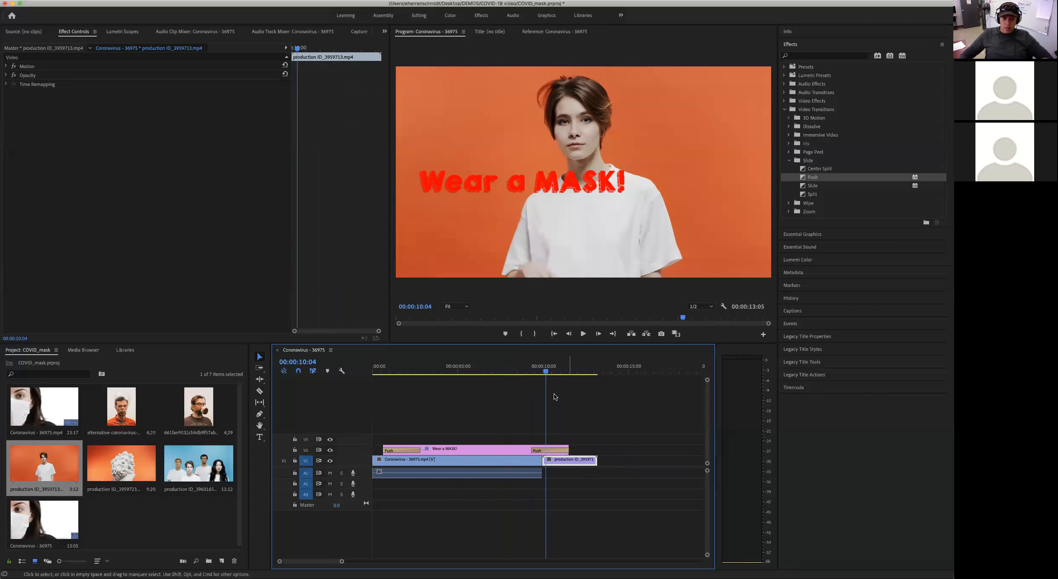
drag(546, 373, 525, 372)
key(space)
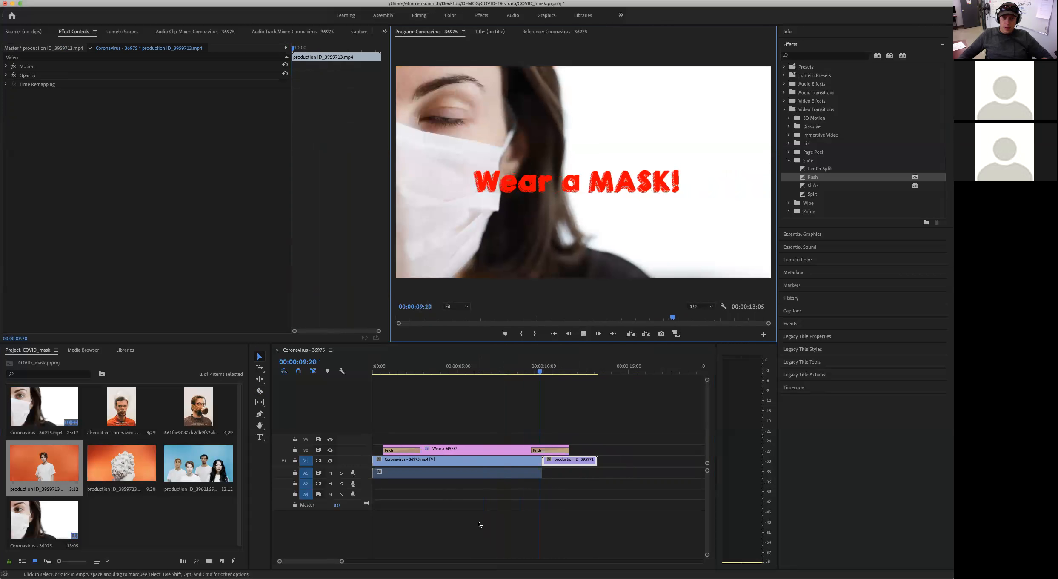
key(space)
- Shorten the "Wear a MASK!" title clip so it ends at about 6.5 seconds, well before the second video clip begins
click(525, 452)
drag(567, 450, 522, 450)
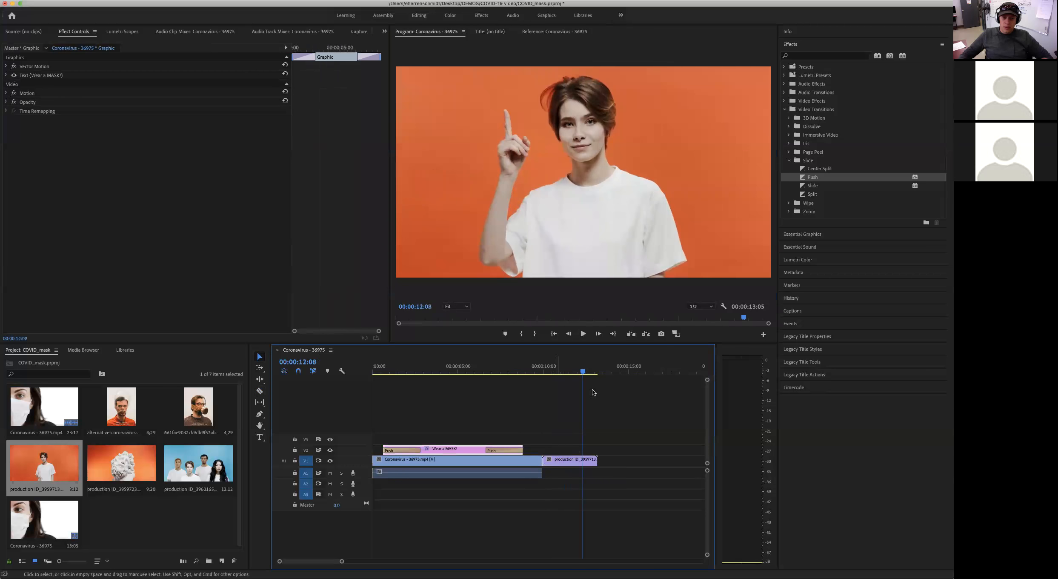
click(536, 378)
click(583, 459)
drag(536, 371, 537, 372)
click(582, 334)
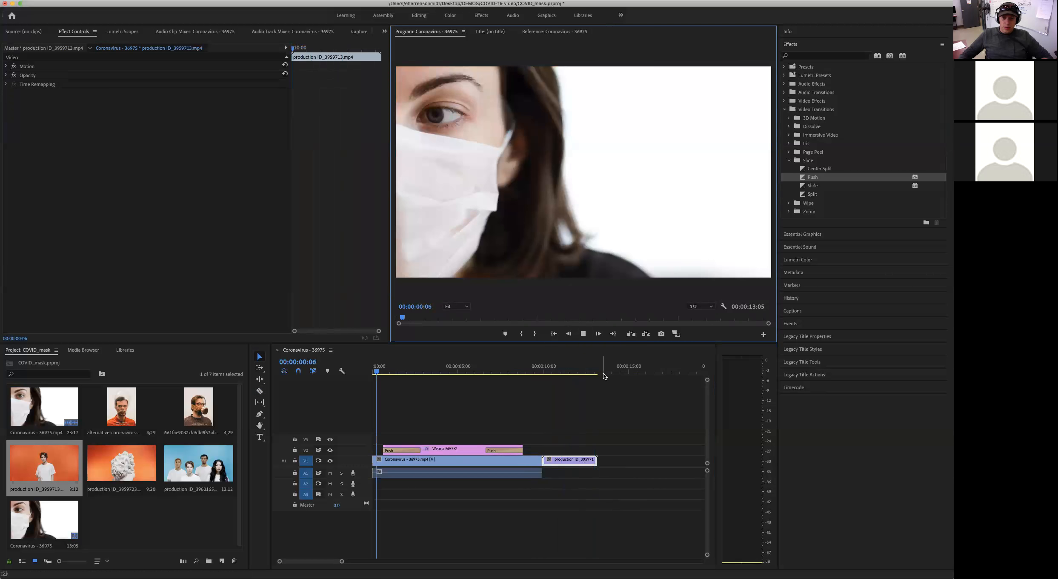
key(space)
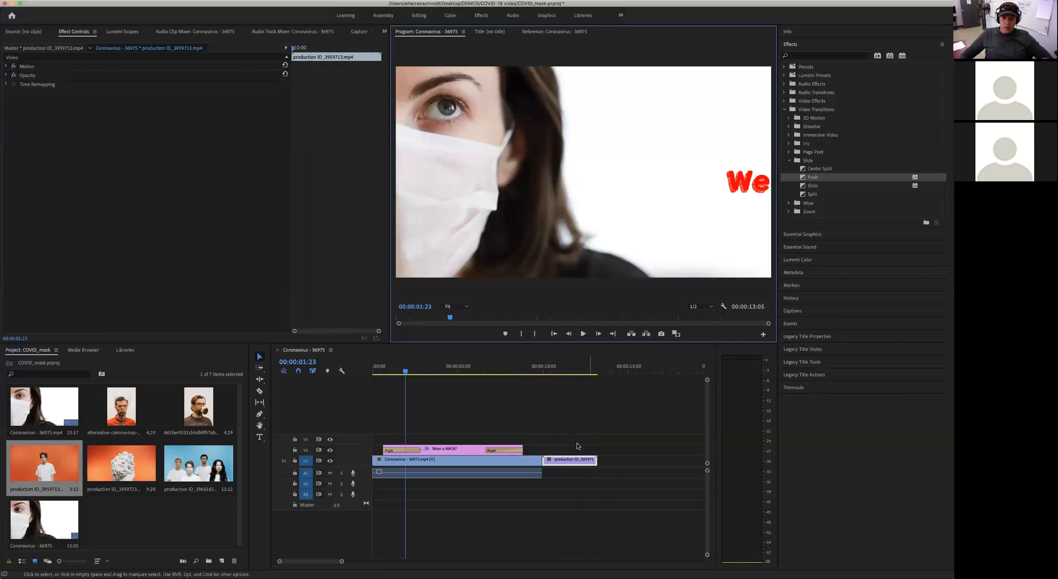
click(462, 449)
drag(522, 449, 485, 450)
- Cut the Coronavirus - 36975.mp4 clip where the title ends, delete the remainder, and move the production ID_3959713.mp4 clip up against the cut
click(513, 461)
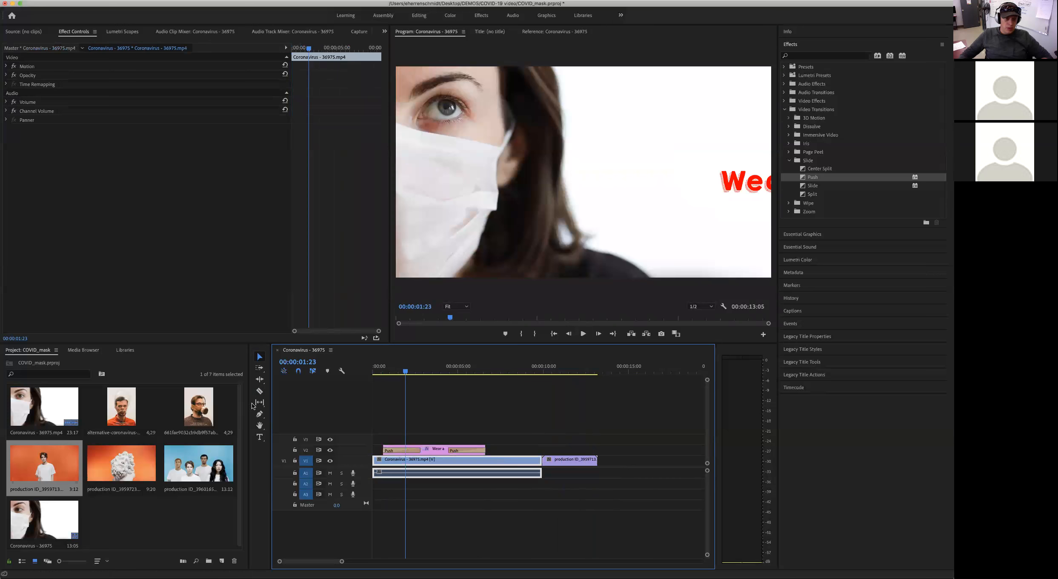
click(259, 392)
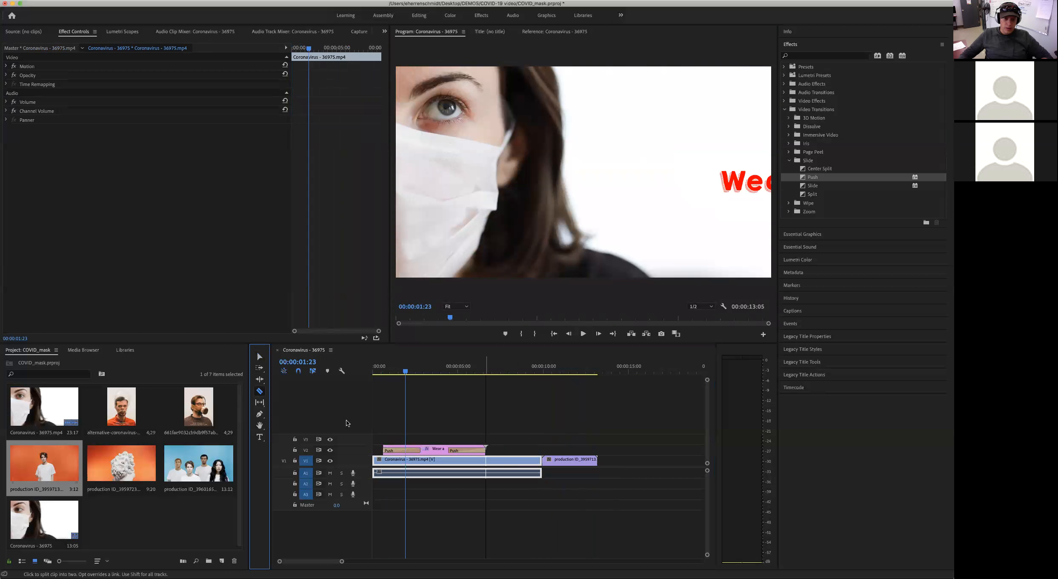
click(486, 460)
key(v)
click(523, 466)
key(Delete)
drag(550, 461, 514, 464)
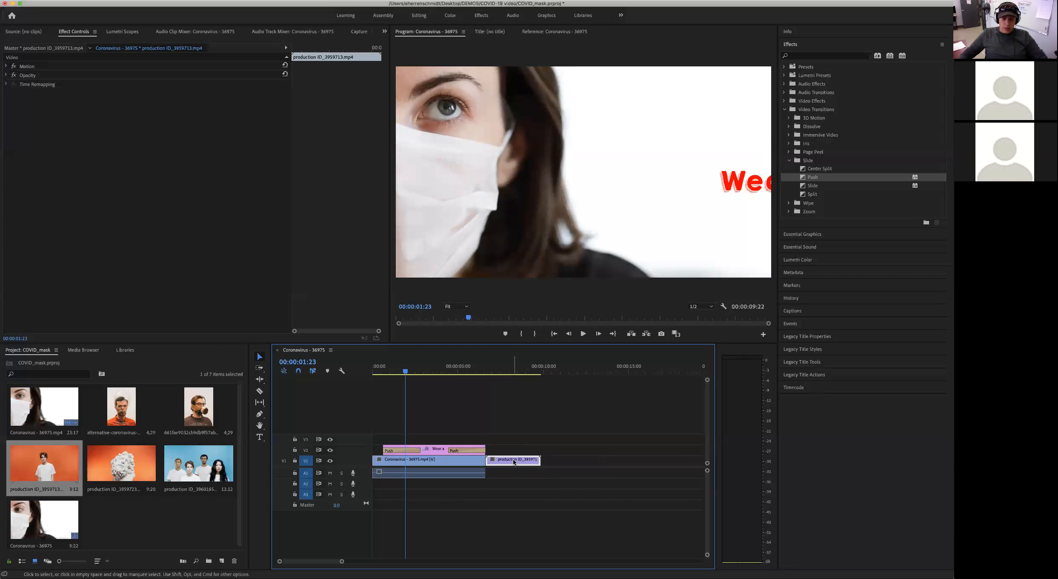
- Slow the production ID_3959713.mp4 clip to 75% speed and play back the sequence through it
right_click(513, 461)
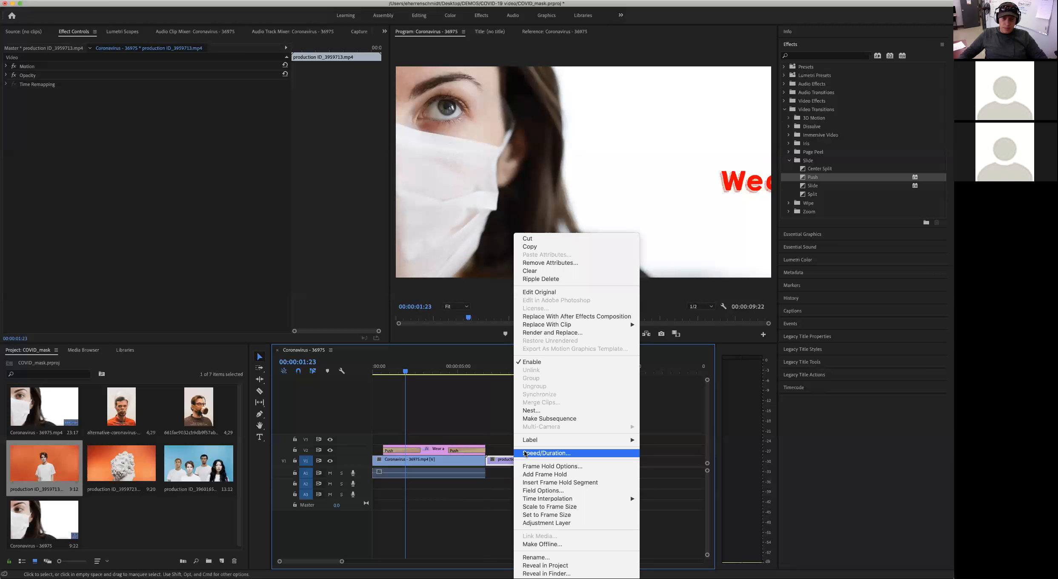
click(548, 453)
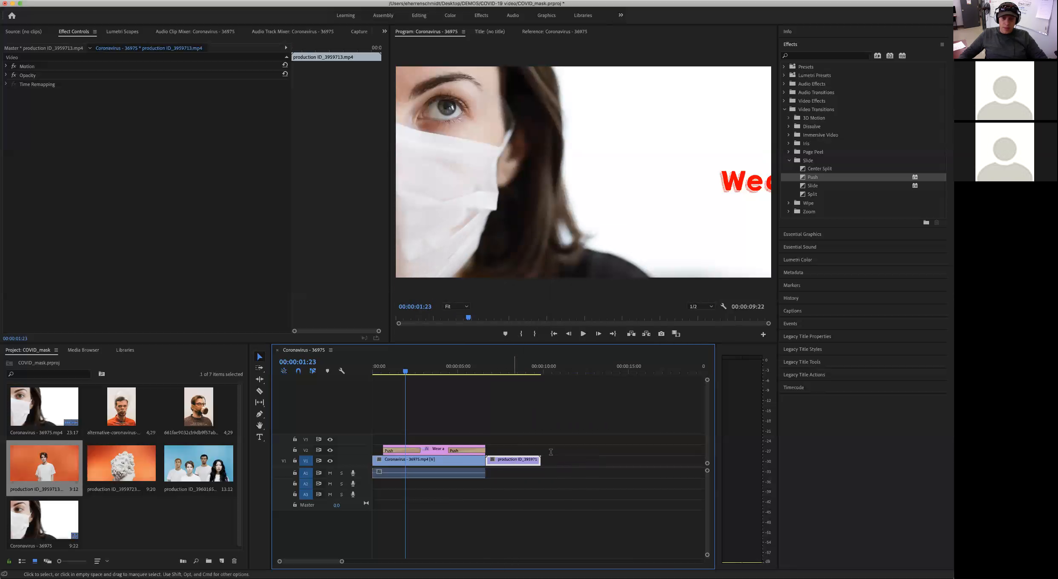
drag(507, 236, 555, 266)
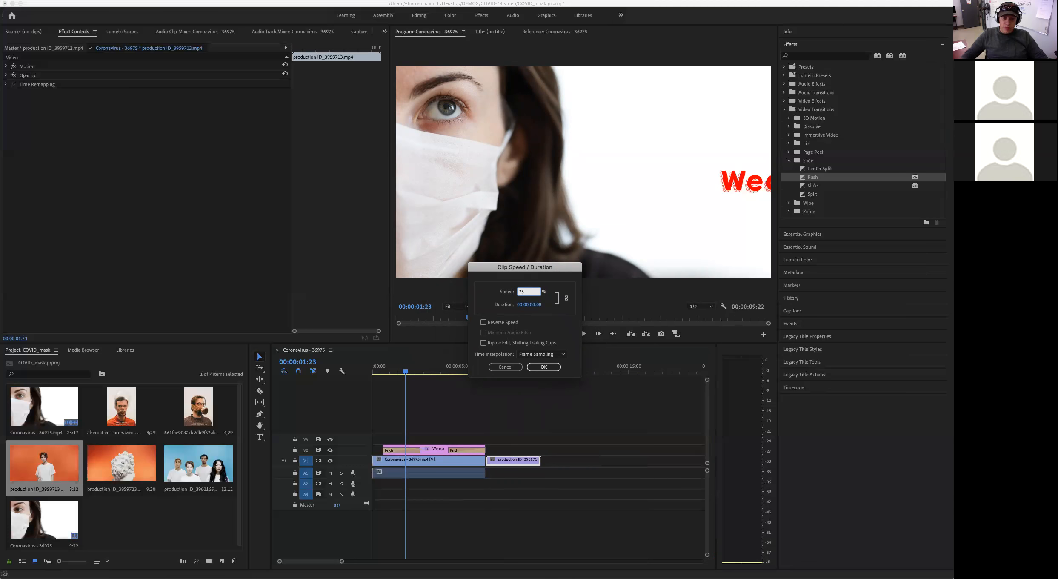
key(Return)
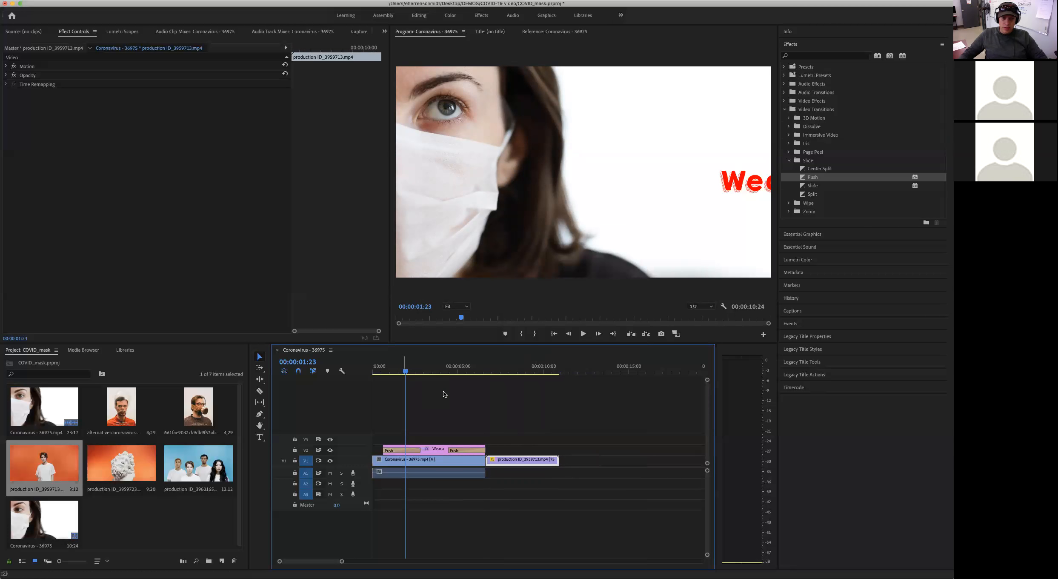
click(477, 372)
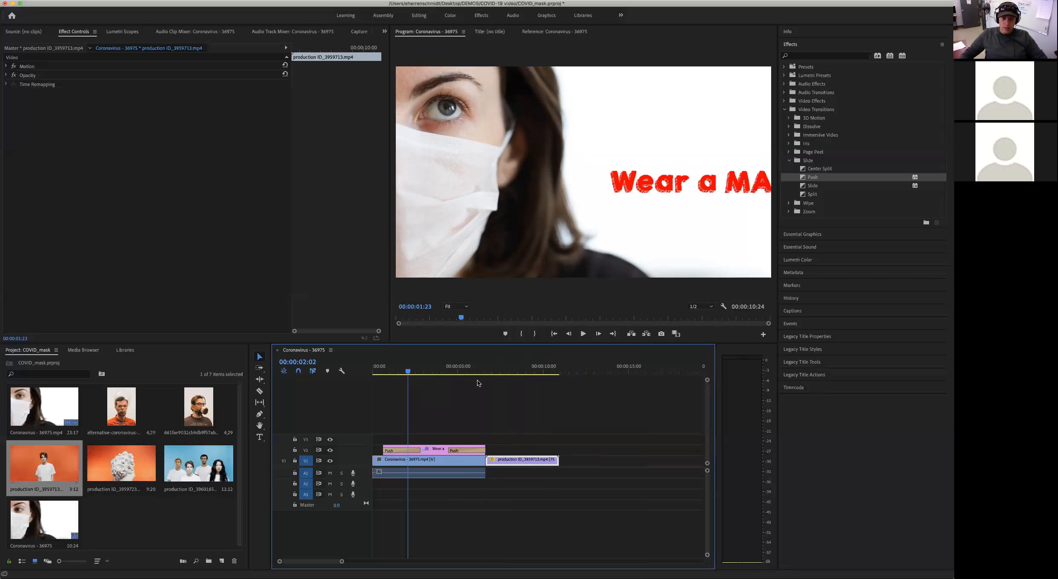
click(583, 333)
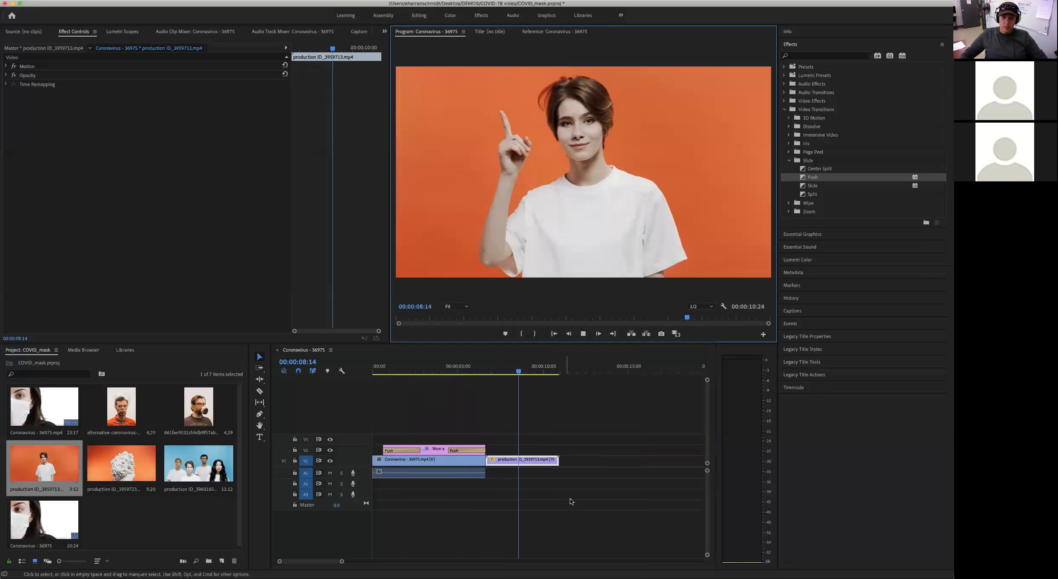
click(582, 334)
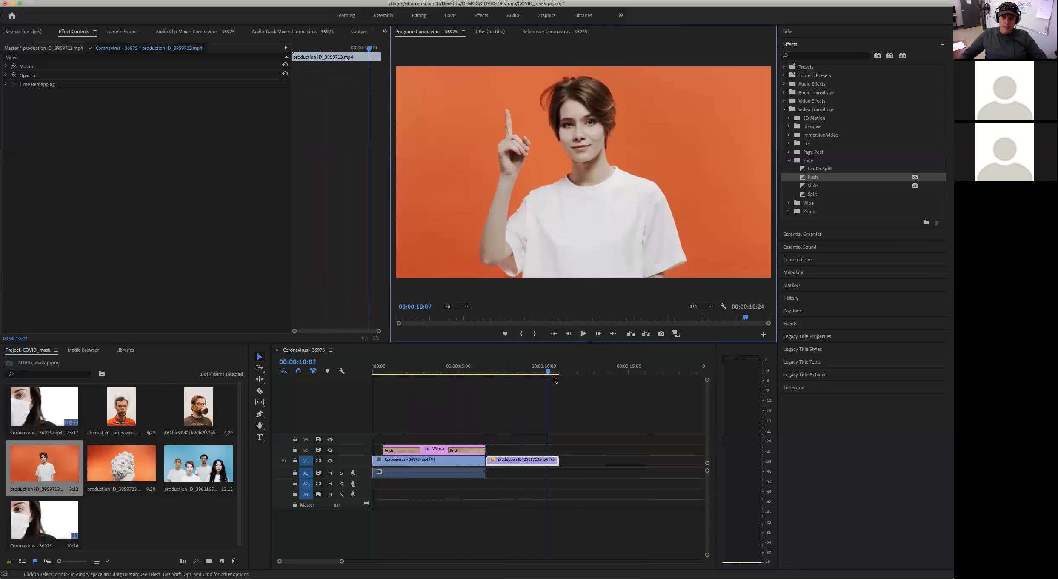
- Try a Cross Dissolve at the cut between the Coronavirus - 36975.mp4 and production ID_3959713.mp4 clips on track V1
drag(536, 373, 487, 373)
click(477, 457)
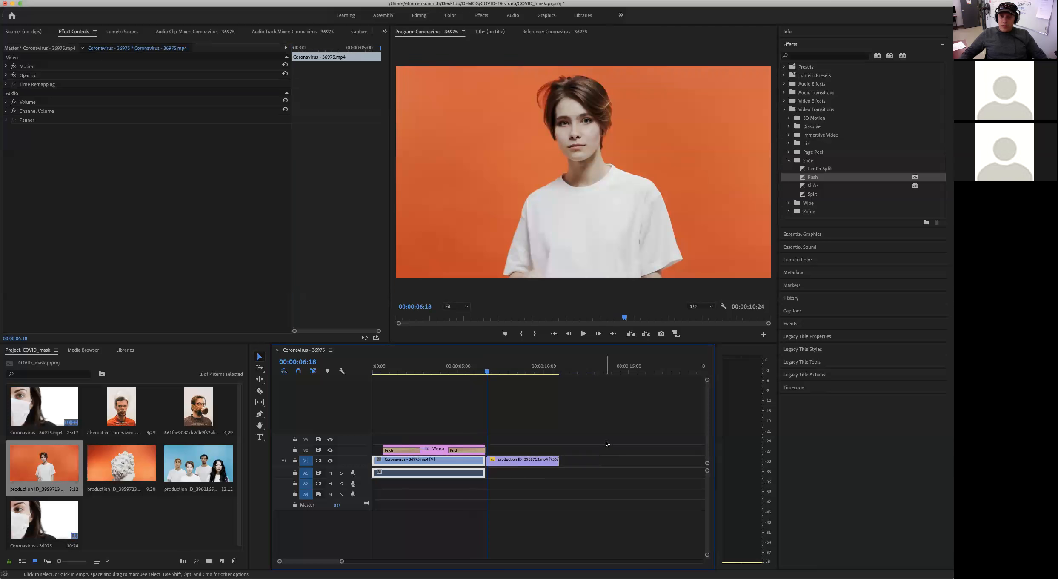
click(789, 161)
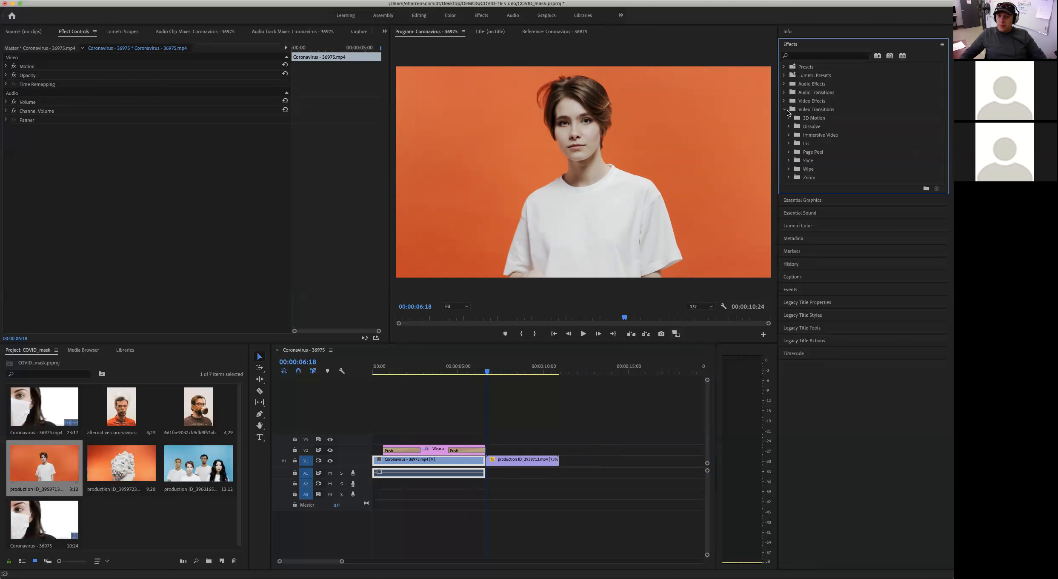
click(784, 110)
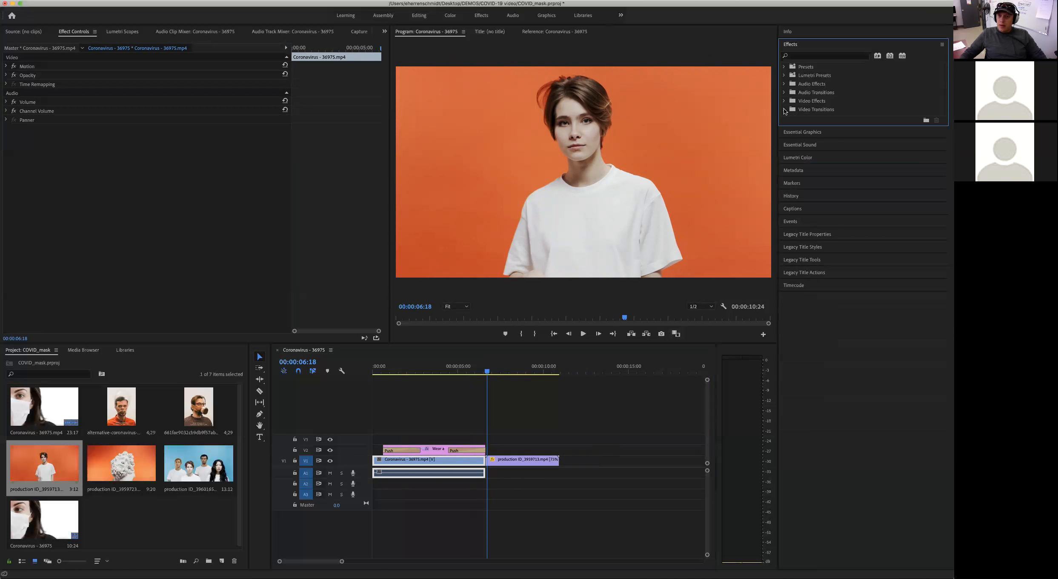
click(784, 110)
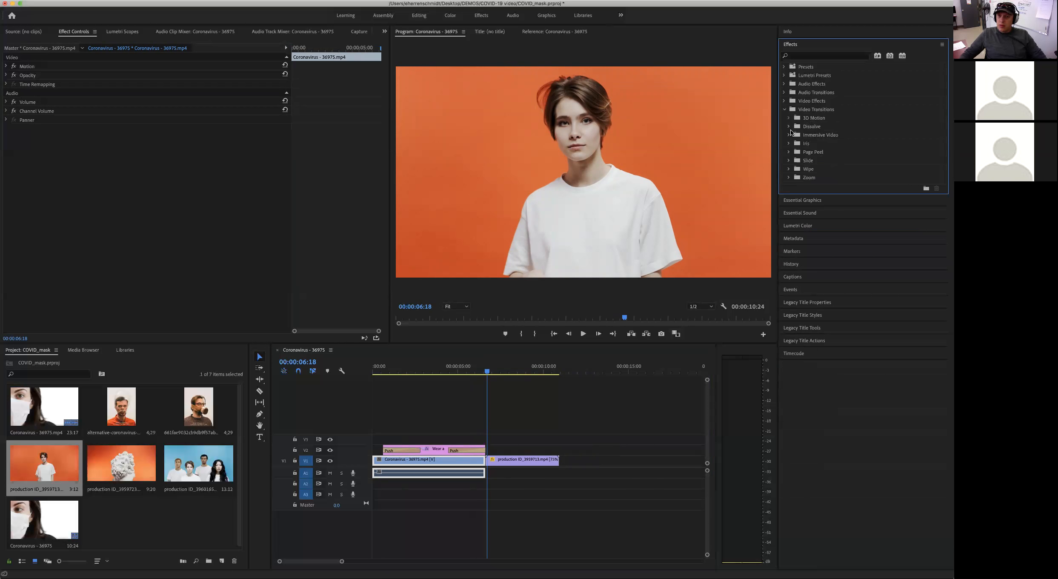
click(789, 127)
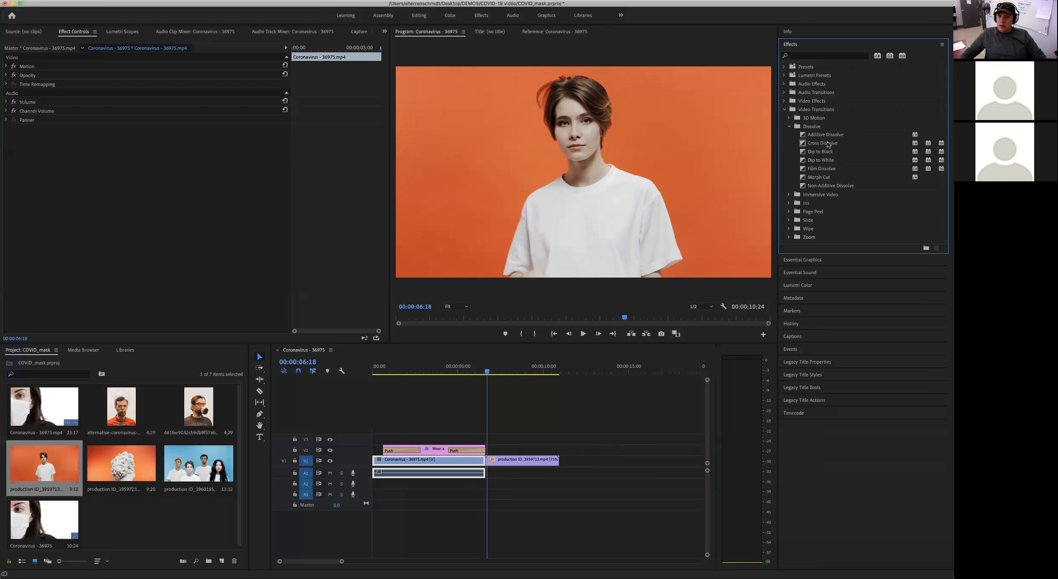
drag(802, 144, 488, 463)
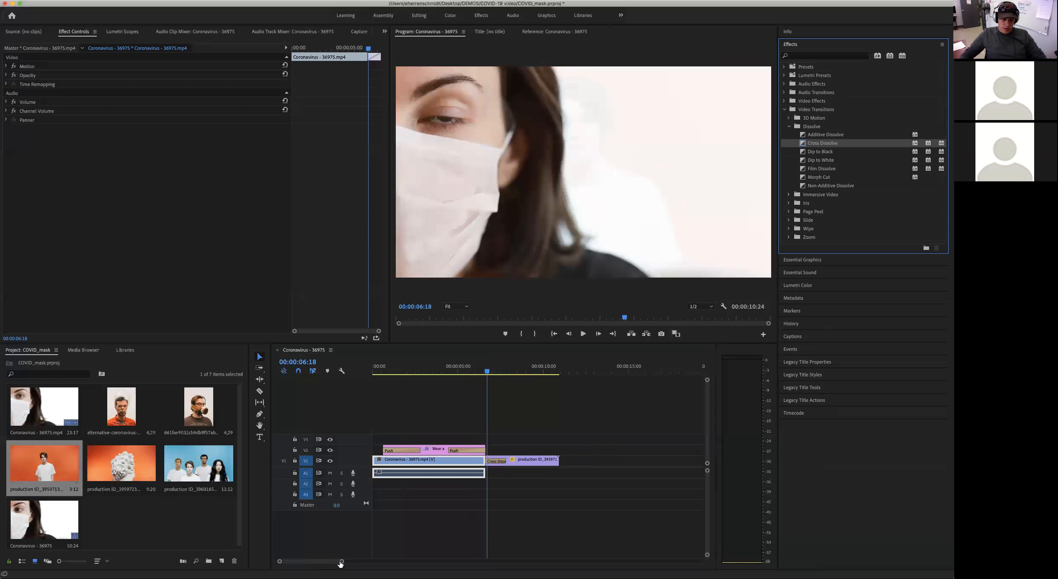
- Try to shift the Cross Dissolve across the cut on V1 and scrub through the blend
drag(343, 563, 326, 561)
click(549, 462)
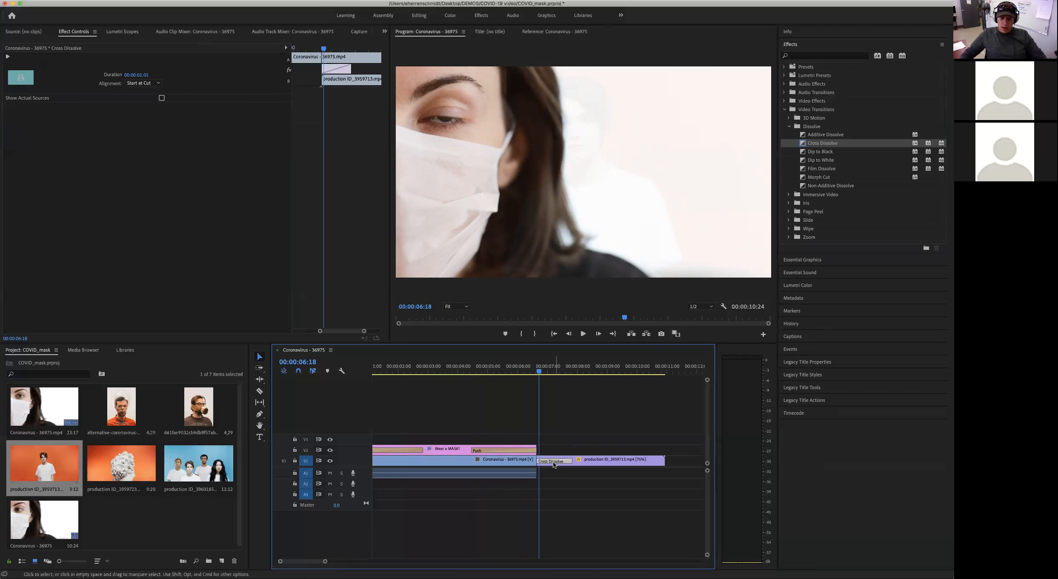
drag(549, 463, 546, 462)
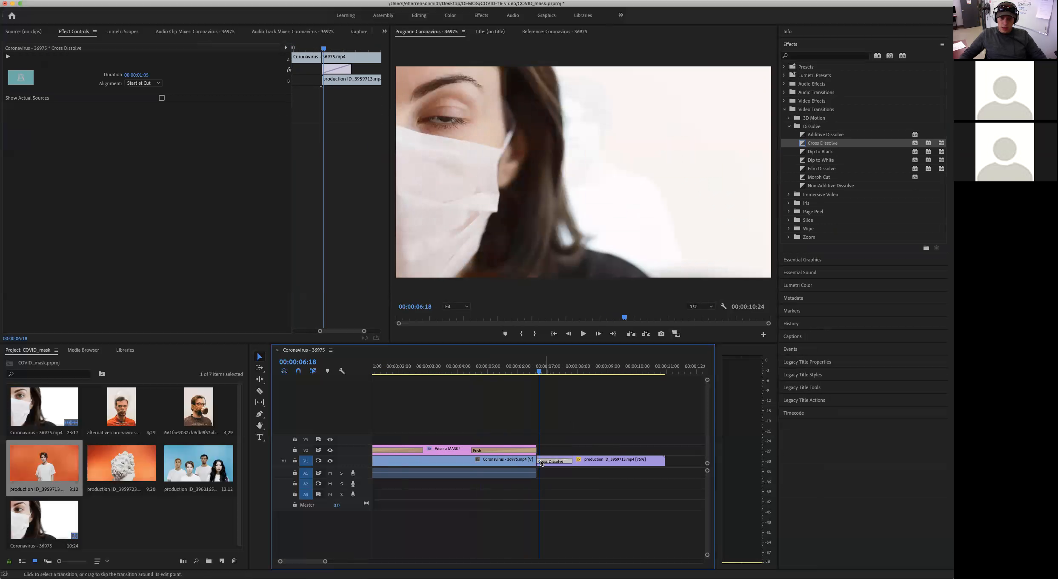
click(541, 463)
mouse_move(538, 372)
mouse_down()
mouse_move(524, 372)
mouse_move(549, 377)
mouse_up()
- Move the production ID_3959713.mp4 clip up to track V3 and earlier, so its start overlaps the end of the title and Coronavirus clips
drag(593, 467, 593, 444)
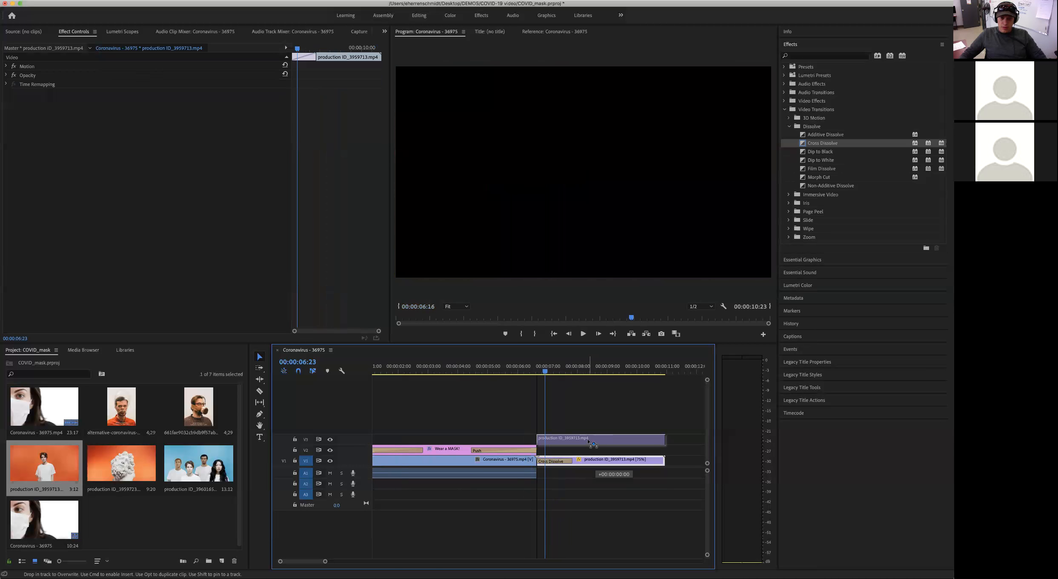
drag(572, 438, 573, 441)
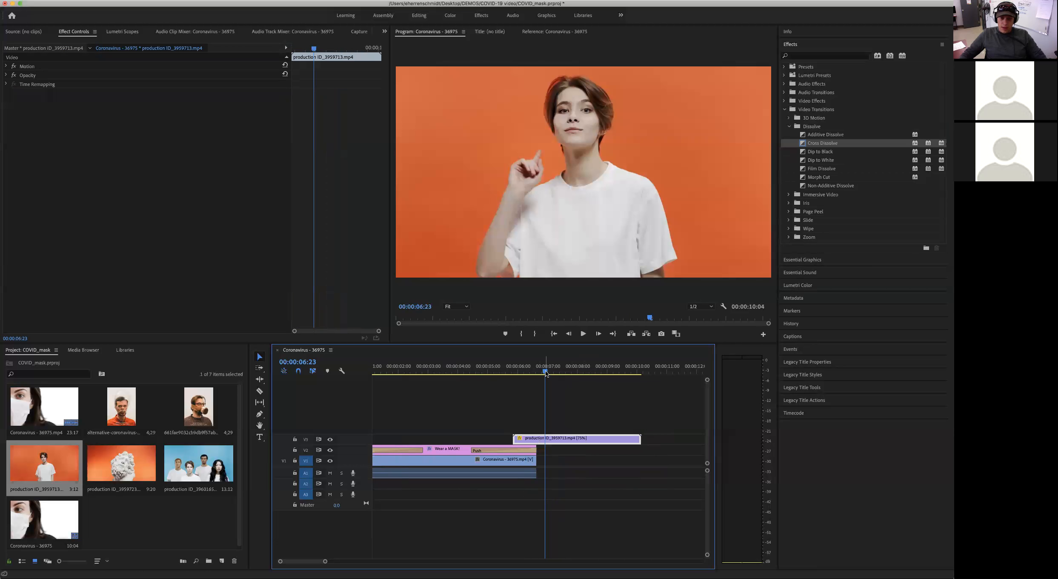
drag(536, 374, 511, 377)
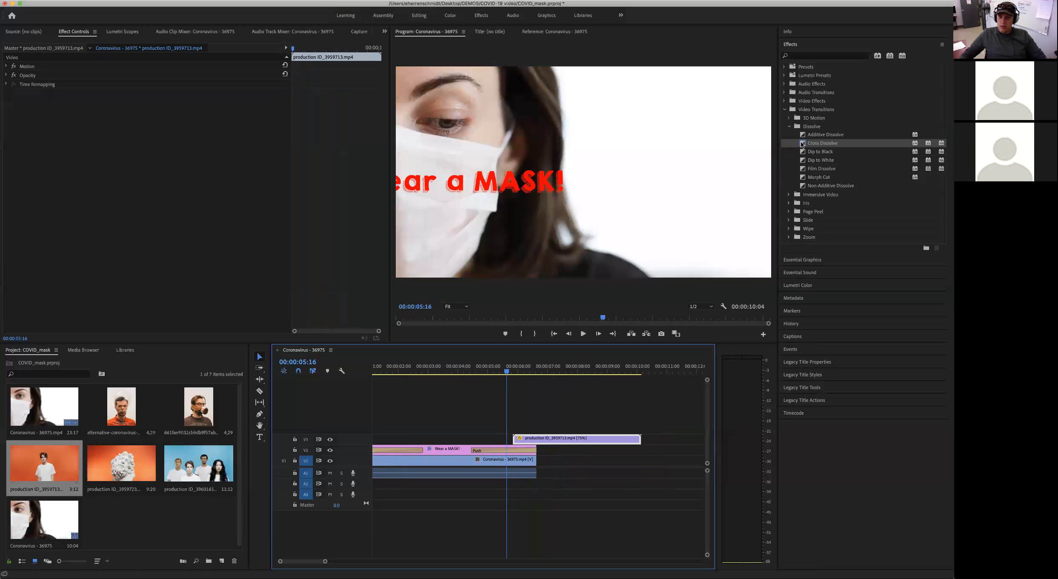
- Apply a Cross Dissolve to the start of the production ID_3959713.mp4 clip on V3 and scrub through the blend
drag(802, 143, 520, 442)
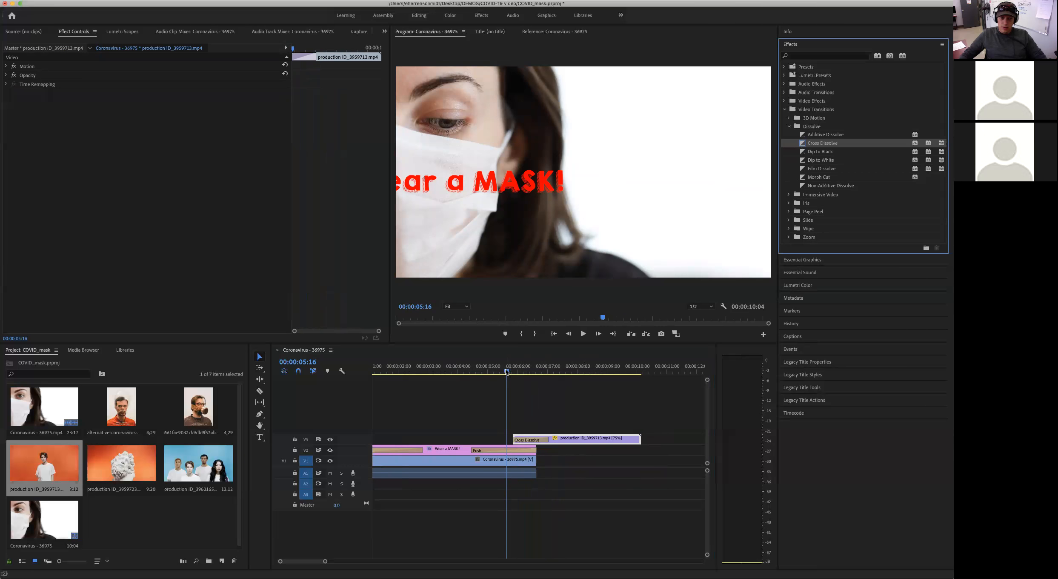
click(508, 373)
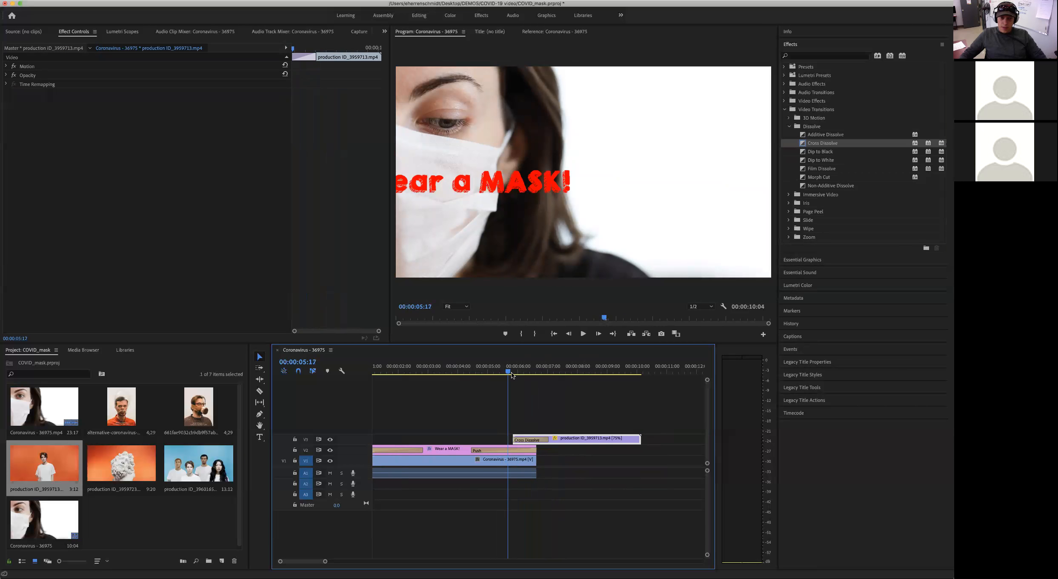
mouse_move(512, 375)
mouse_down()
mouse_move(541, 379)
mouse_move(529, 380)
mouse_up()
- Lengthen the Cross Dissolve on V3 to 00:00:01:24, playing the sequence from the start to judge its timing
drag(548, 439, 558, 438)
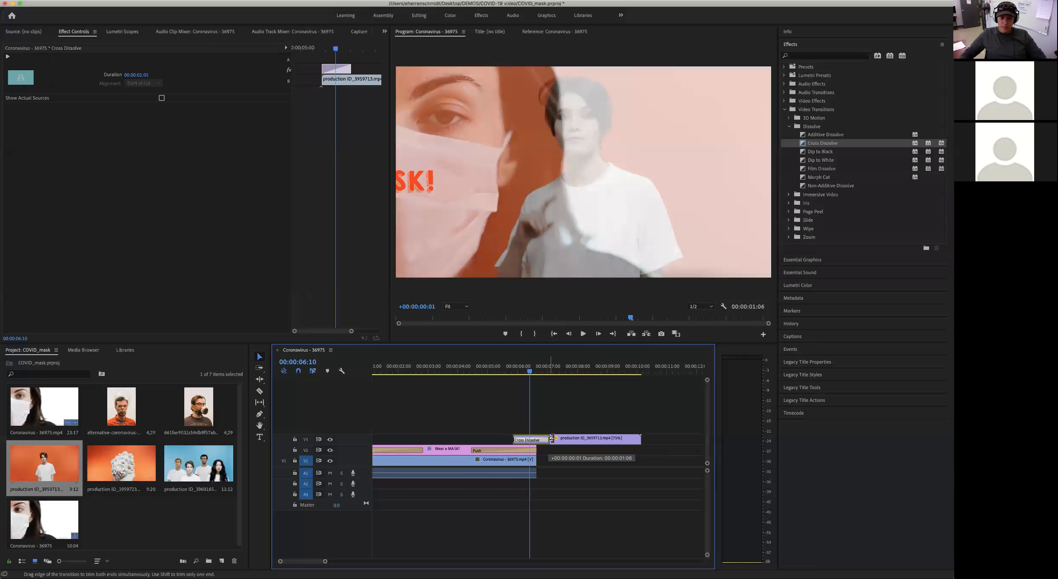
click(377, 371)
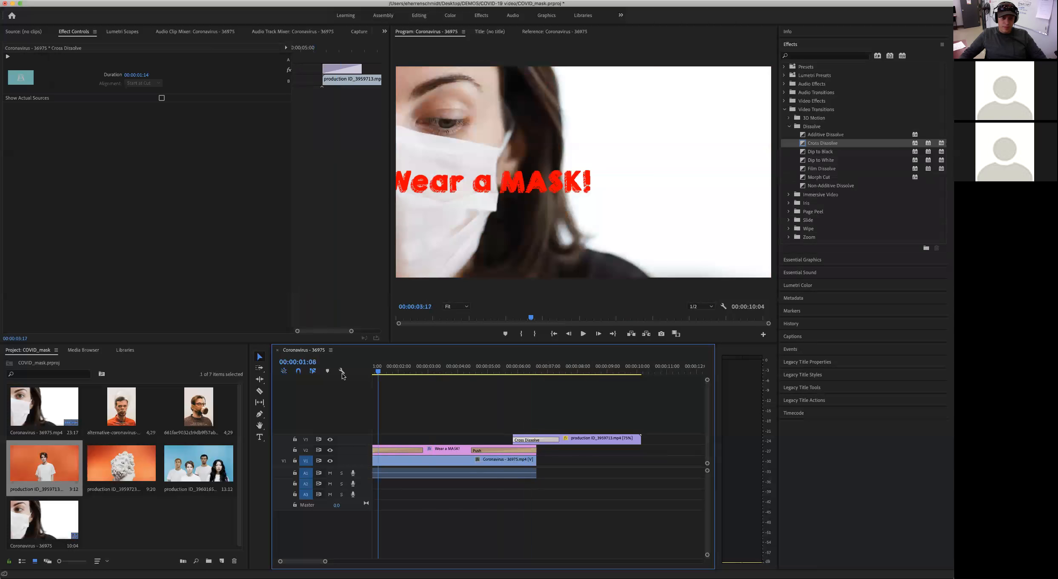
key(Home)
key(space)
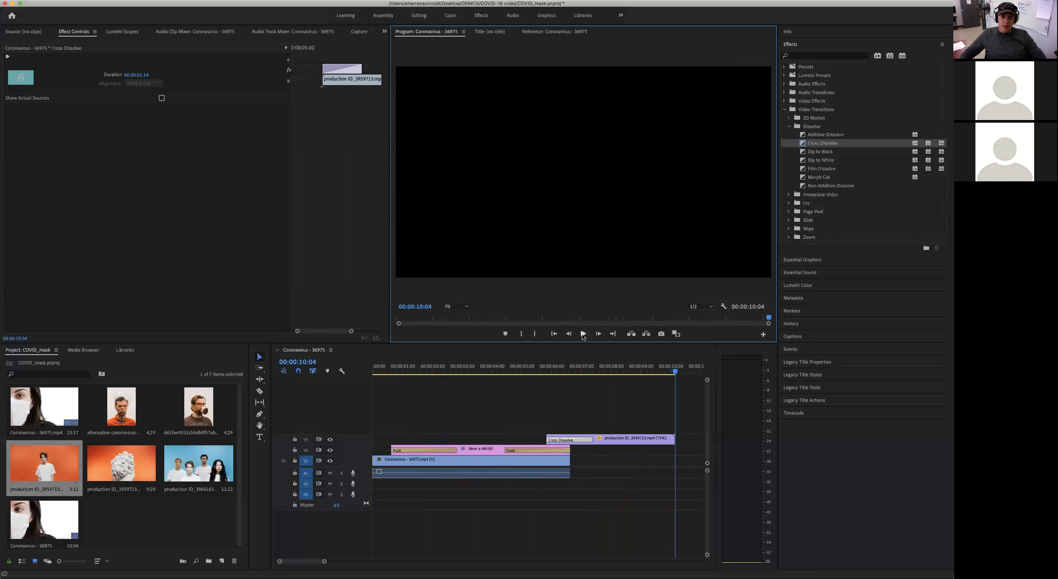
drag(592, 382, 364, 385)
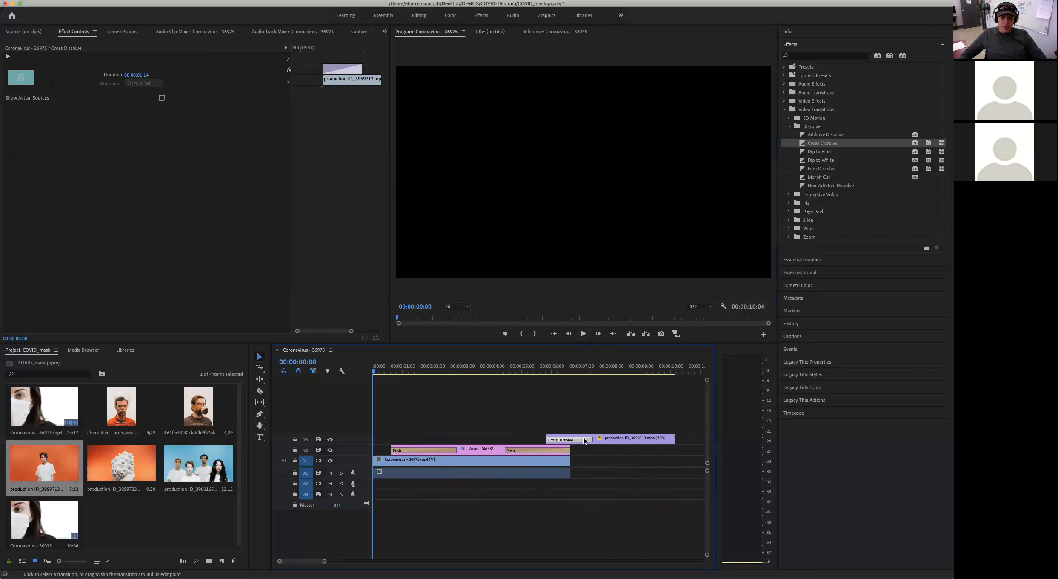
drag(591, 439, 602, 438)
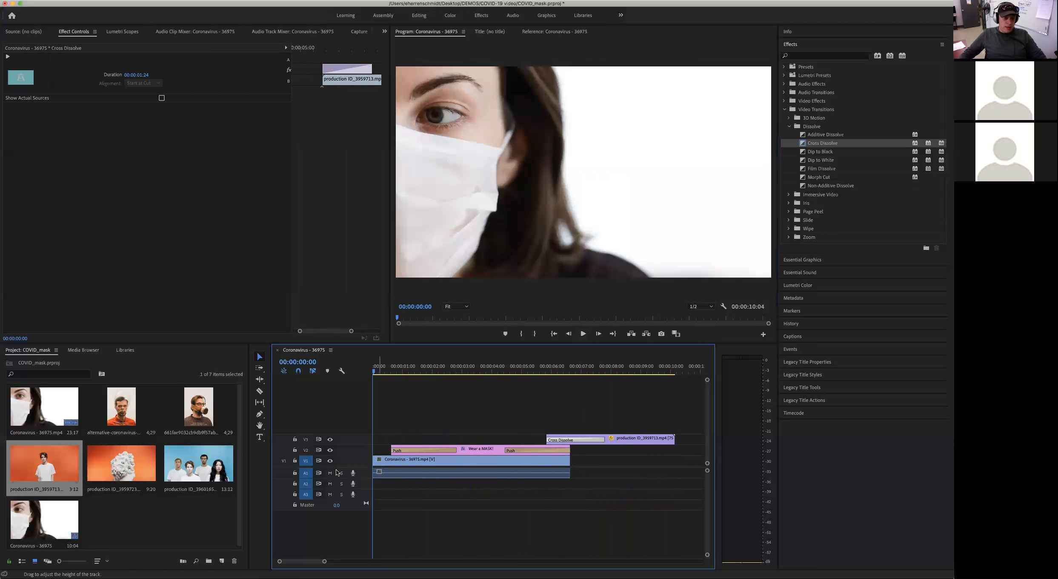
- Add a text title reading "FIRST RULE OF COVID" on three lines beside the woman's raised finger, starting at 00:00:07:08
click(260, 437)
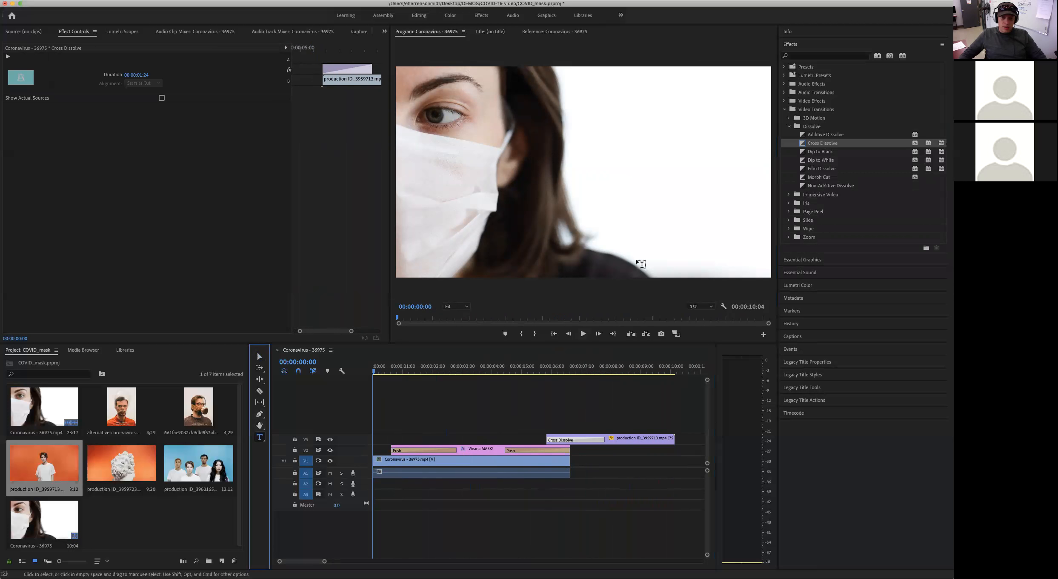
click(608, 372)
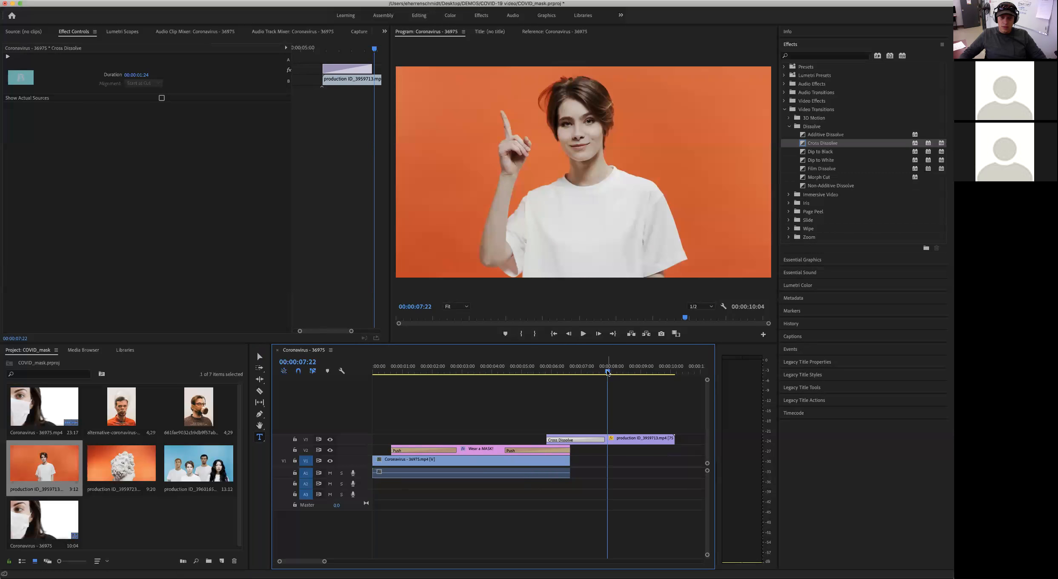
drag(602, 371, 590, 371)
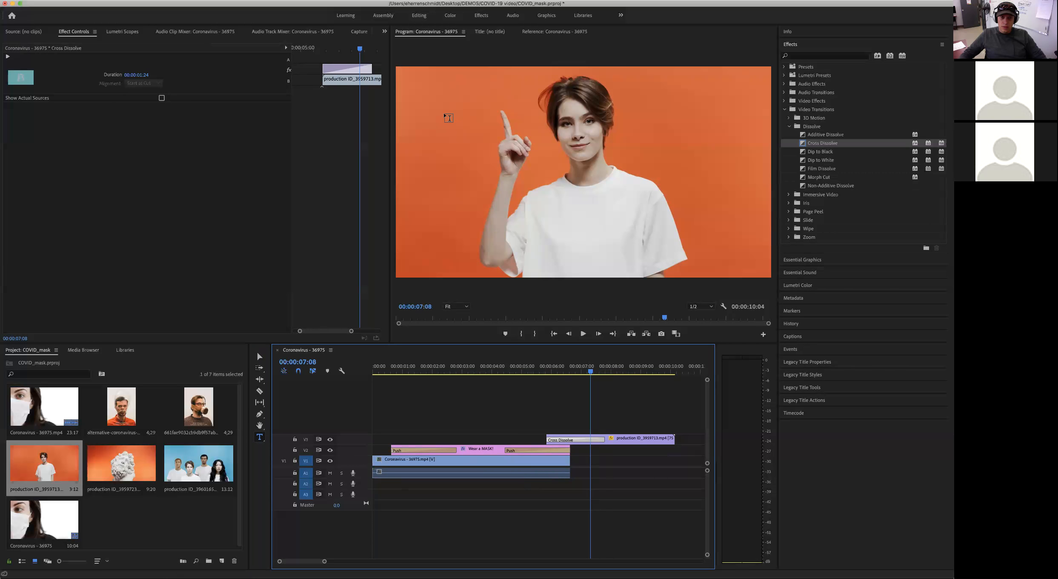
click(443, 115)
click(444, 114)
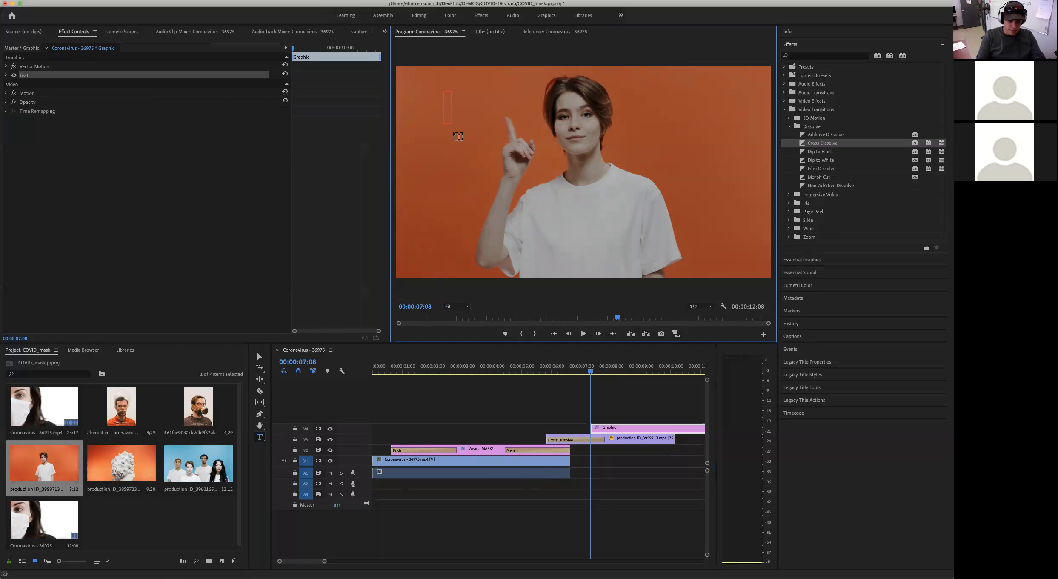
text(FIRST RULE)
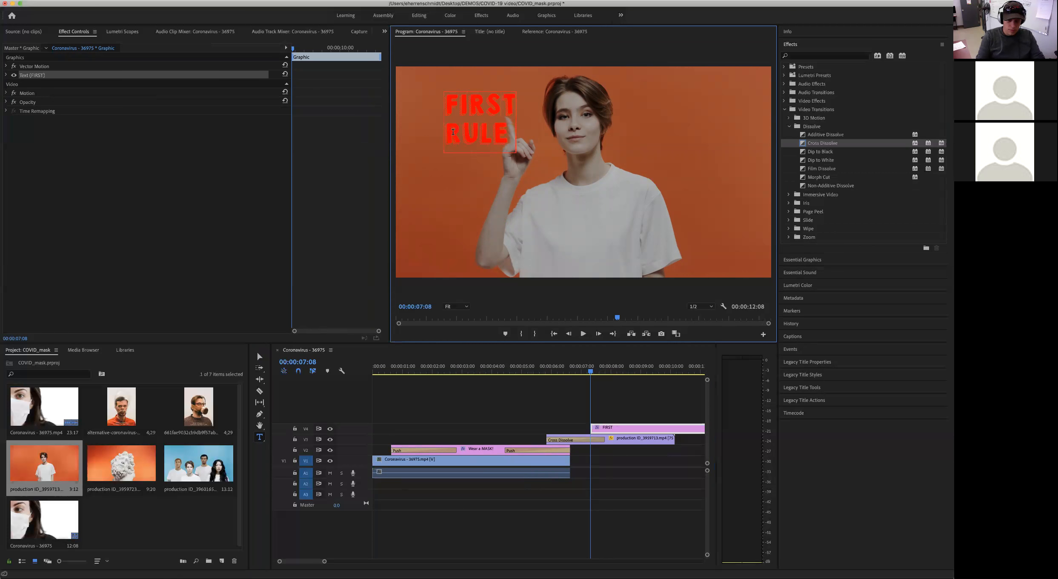
text( OF)
key(Return)
text(COVID)
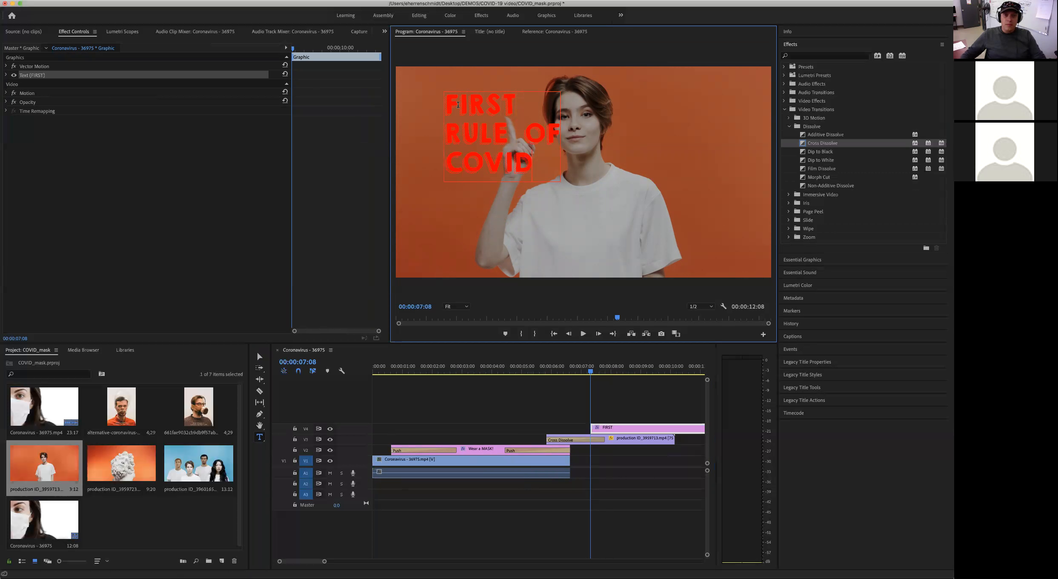
double_click(454, 108)
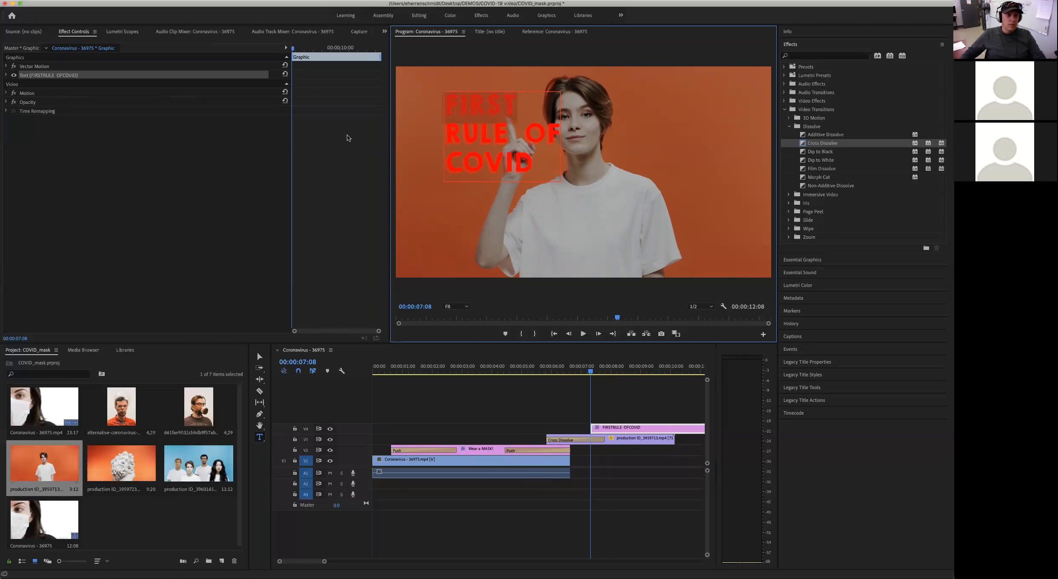
- Break the "FIRST RULE OF COVID" title onto four lines, one word per line, and centre-align its text
triple_click(491, 136)
click(518, 136)
key(Return)
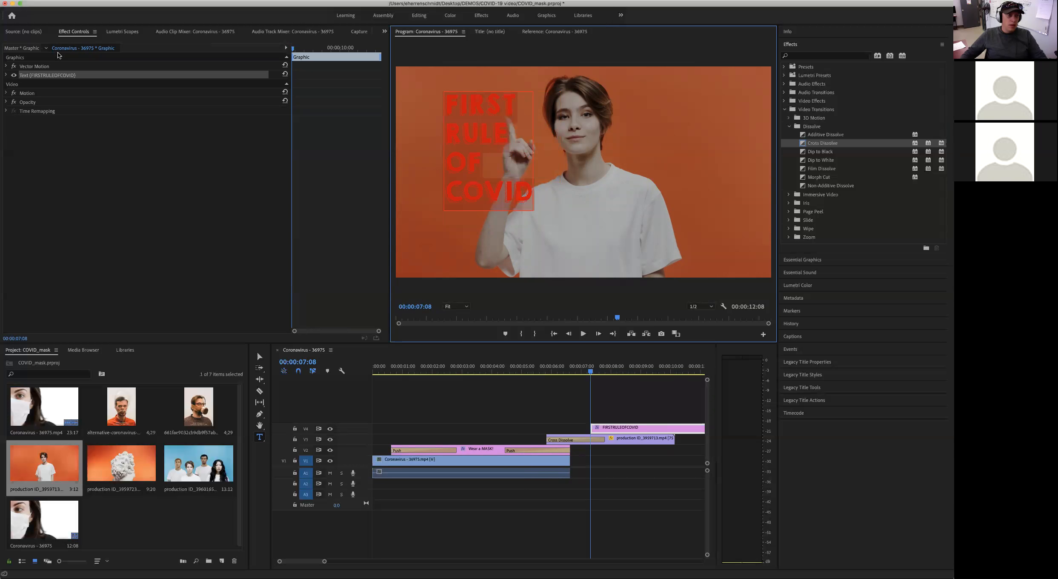
click(6, 75)
click(39, 128)
- Change the title's fill to white and move it to the other side of the woman, at about position 1921.8, 343.1
click(43, 184)
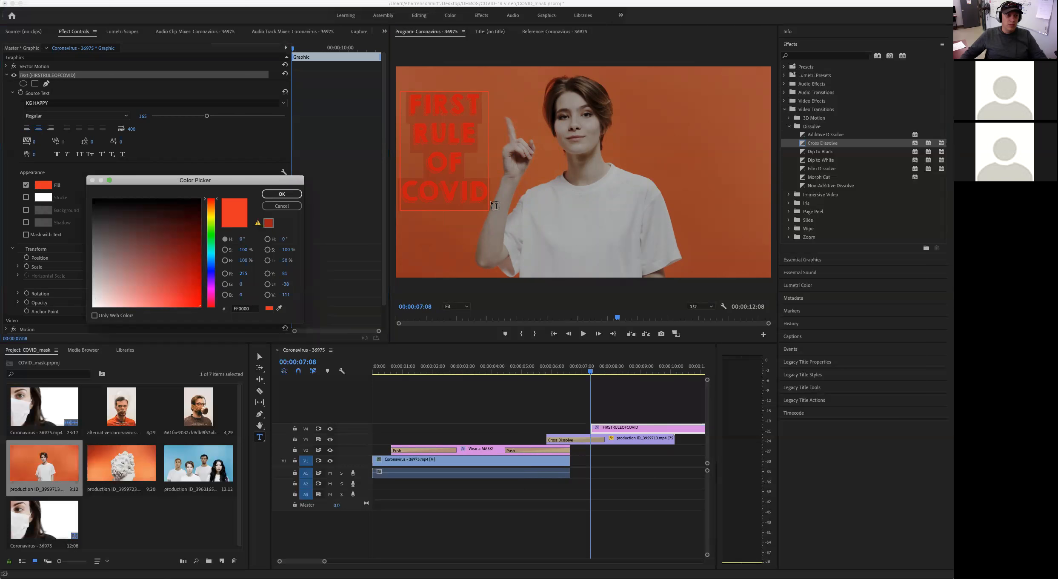
drag(100, 277, 93, 307)
click(277, 195)
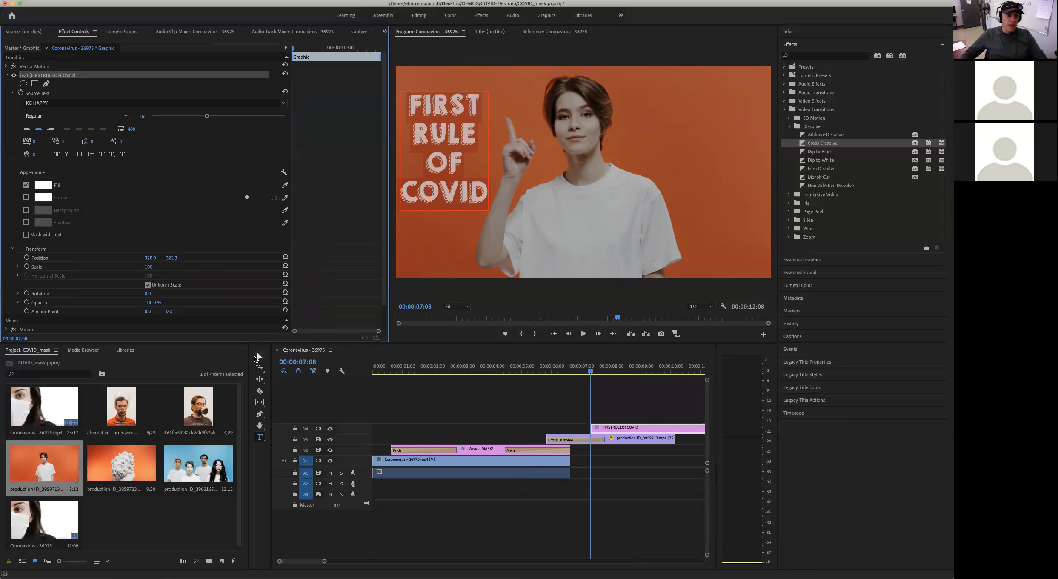
click(260, 357)
drag(453, 140, 685, 142)
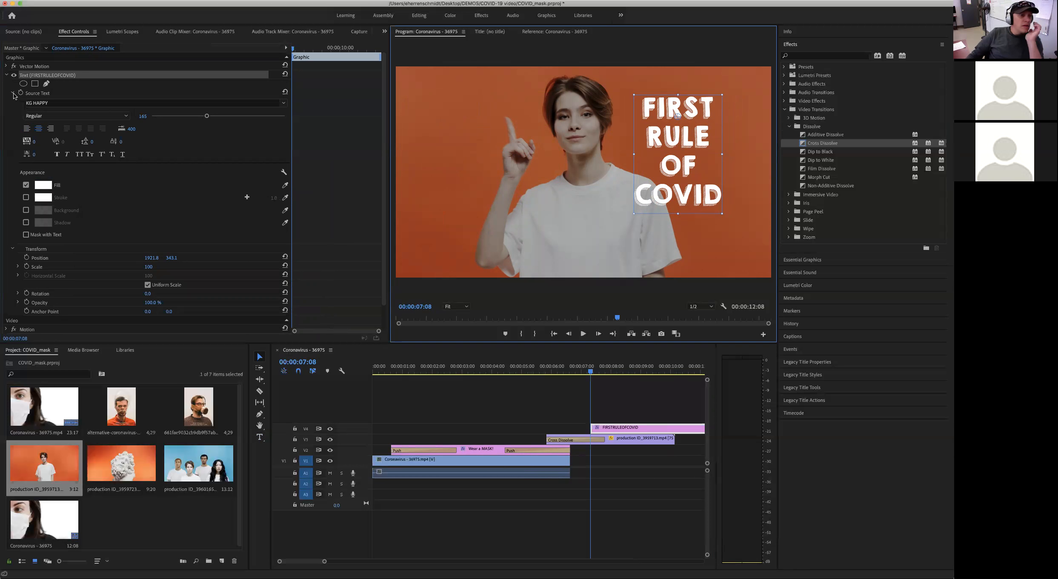
- Animate the title's Scale with keyframes from 100 at 00:00:07:08 to about 144 at 00:00:09:21
click(7, 75)
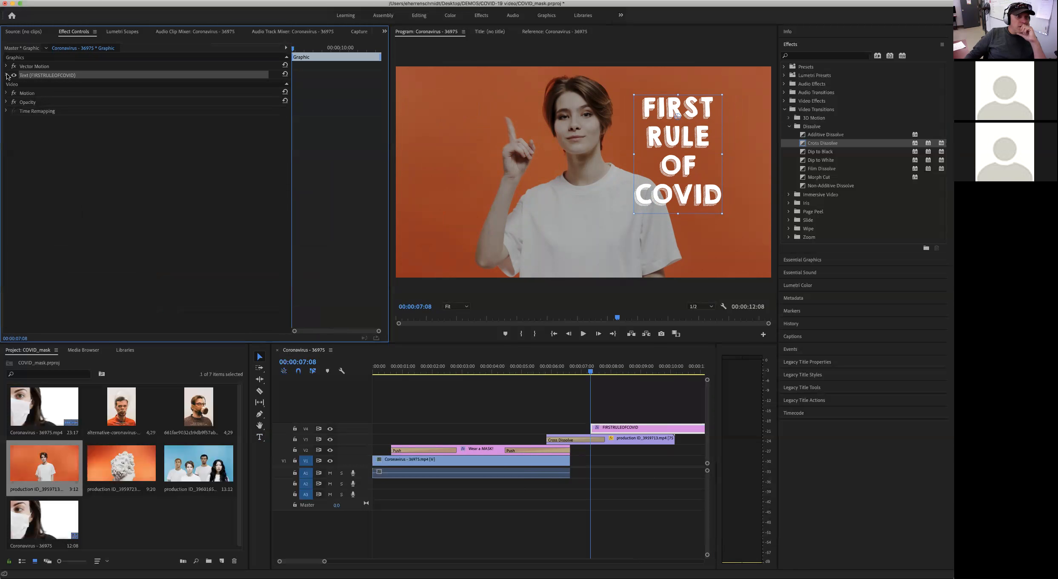
click(6, 75)
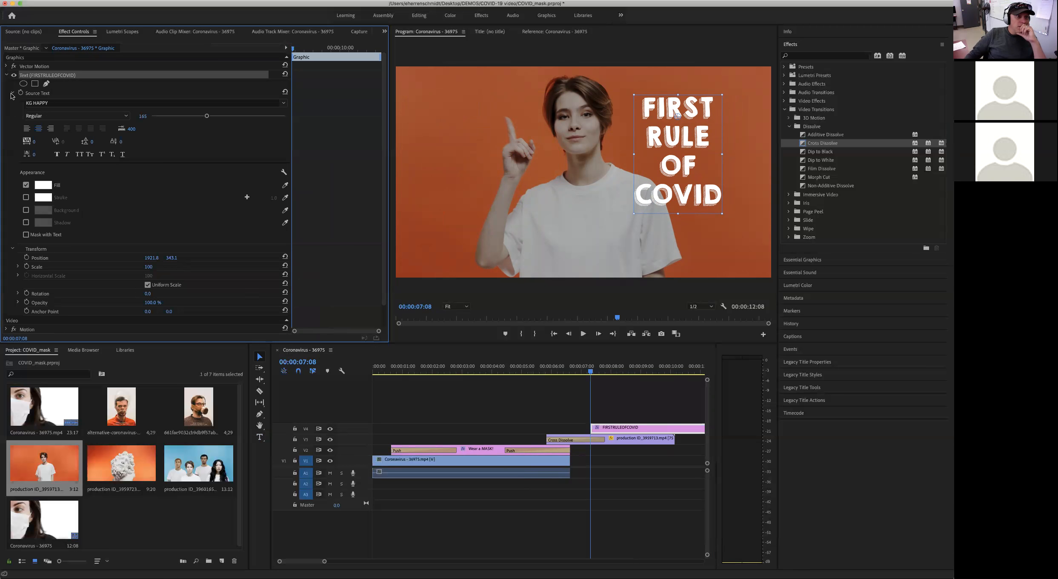
click(12, 94)
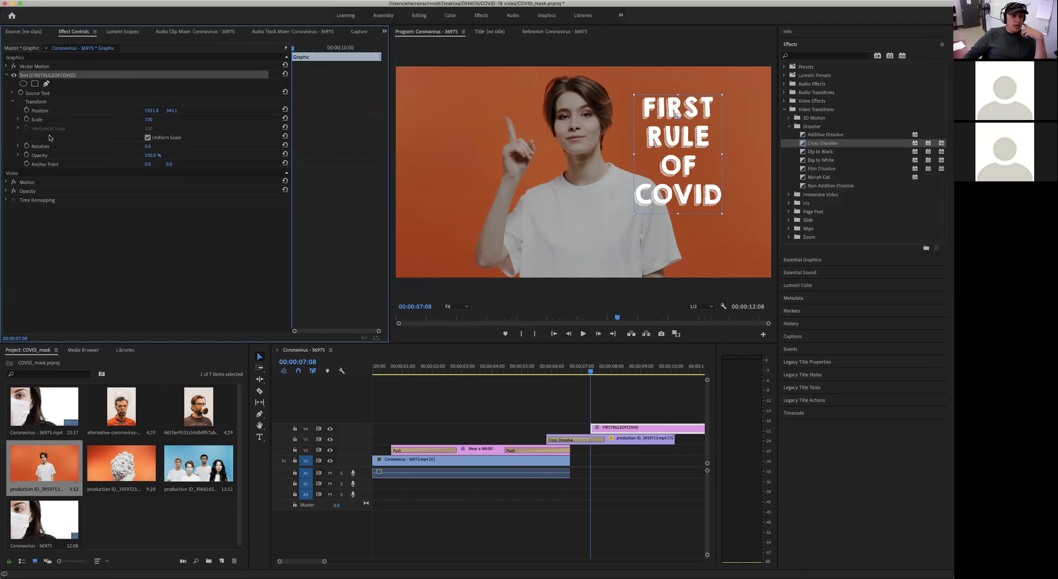
click(18, 120)
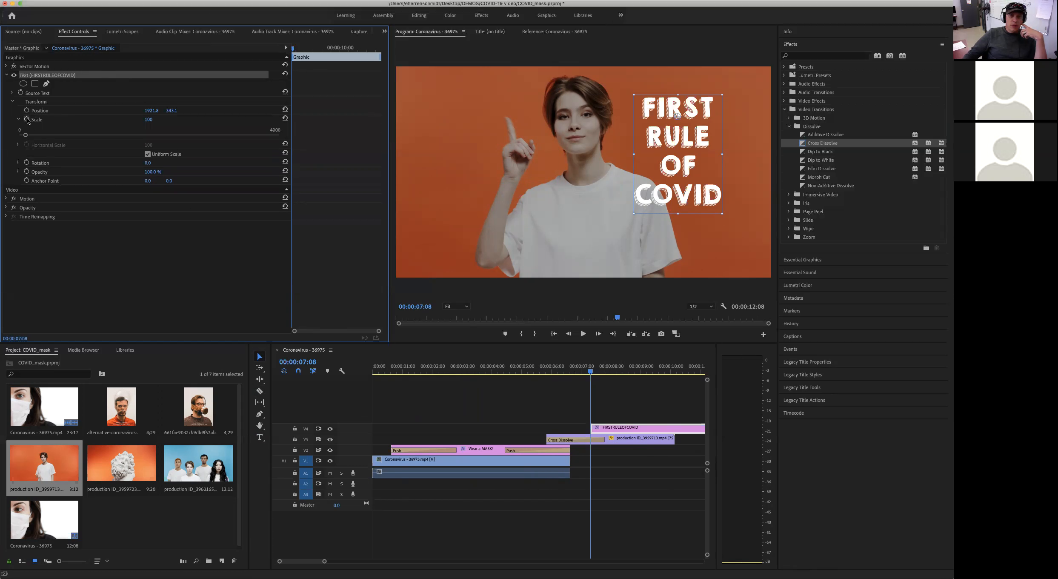
click(42, 123)
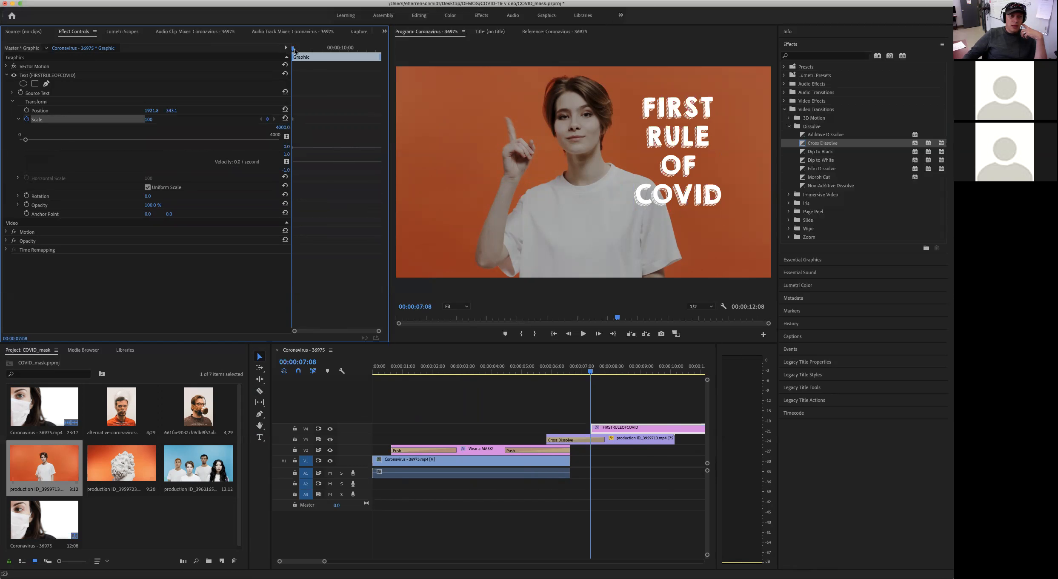
drag(296, 50, 337, 51)
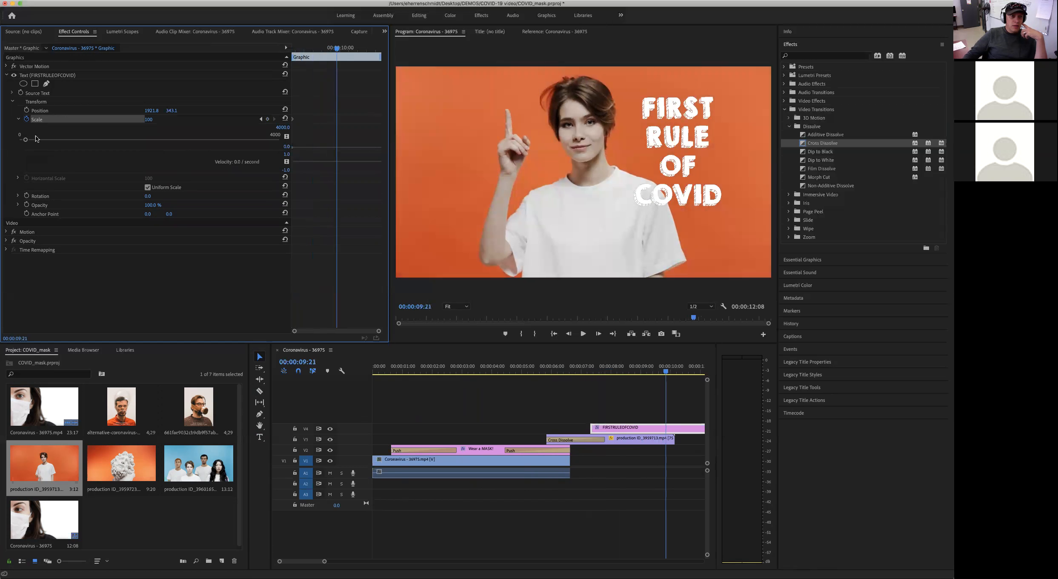
drag(27, 141, 28, 140)
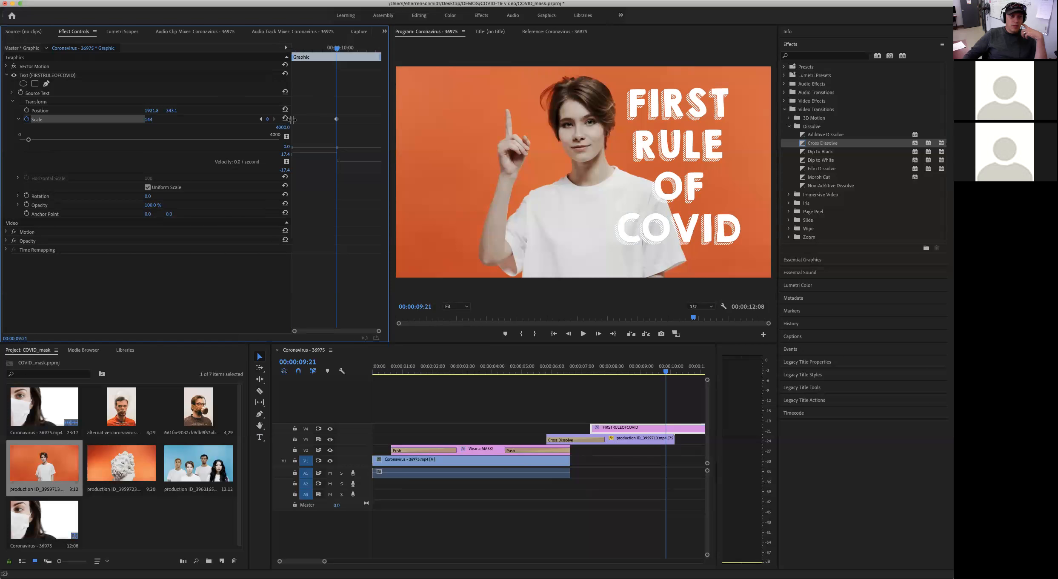
- Play the sequence from the start to check the growing title, and return the playhead to the beginning
drag(339, 49, 285, 54)
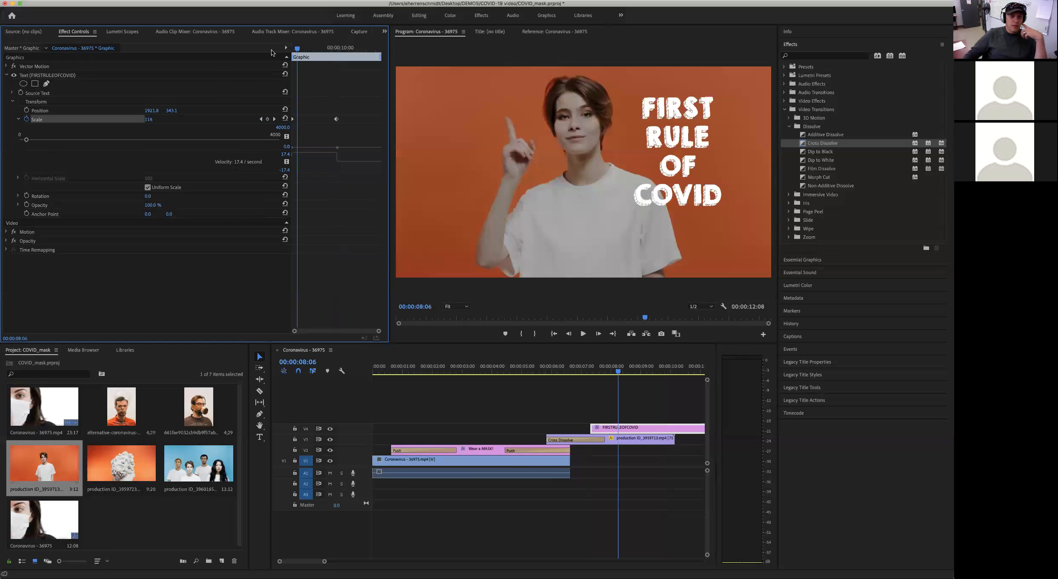
key(space)
drag(592, 371, 371, 375)
click(582, 334)
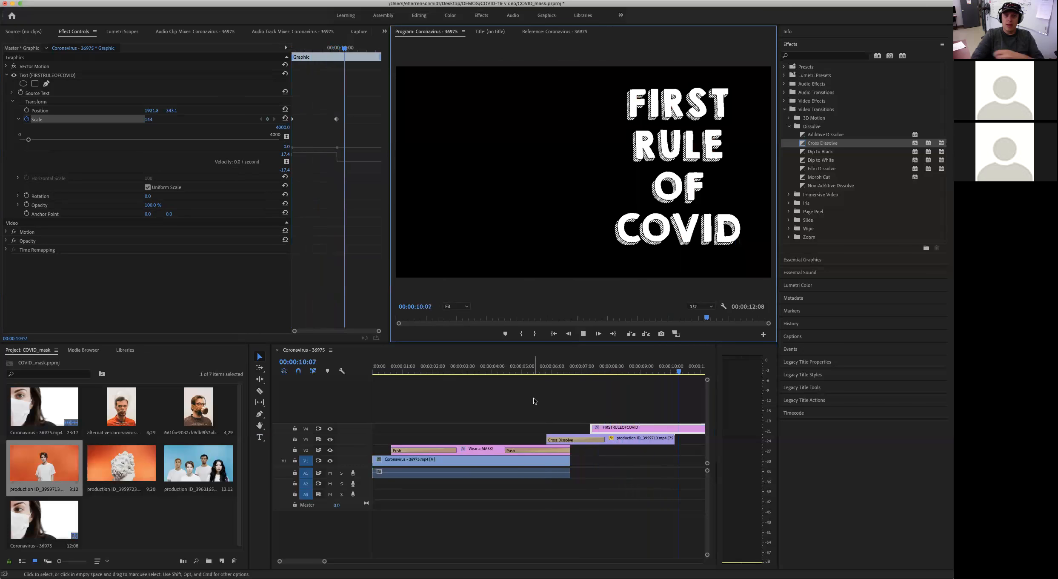
click(584, 333)
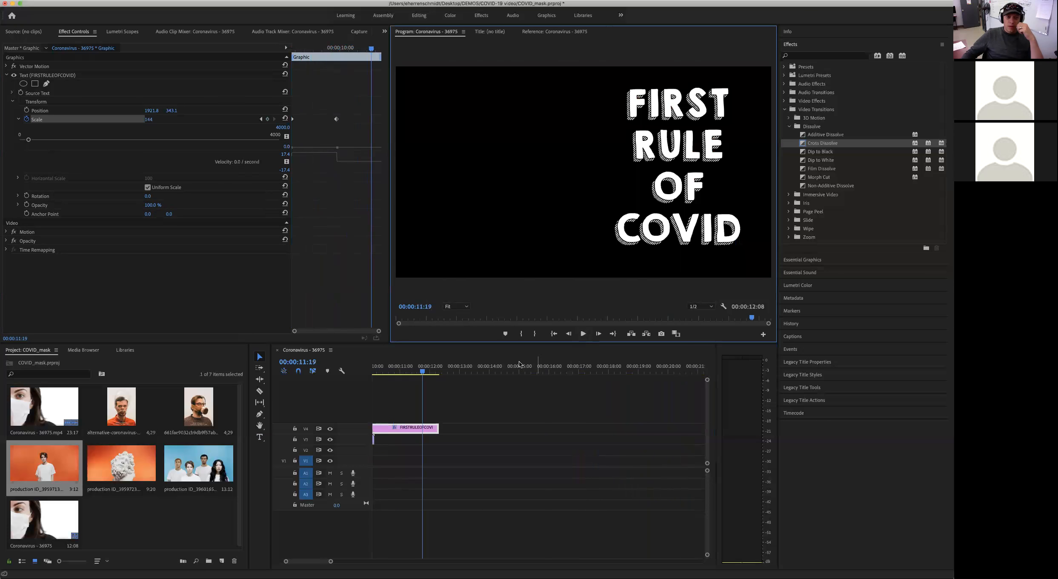
click(553, 333)
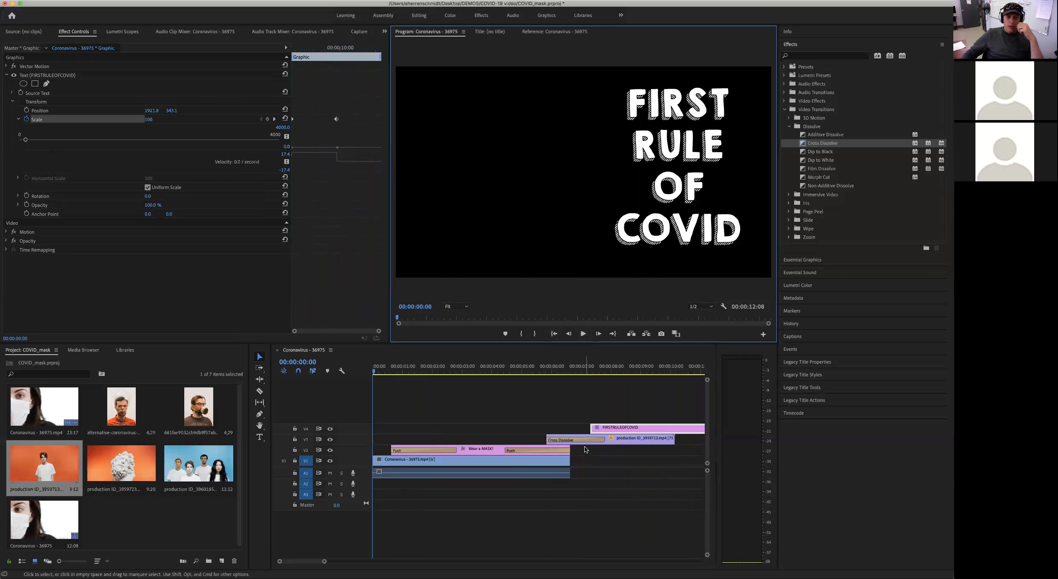
- Move the production ID_3959713.mp4 clip and its title to the sequence start, and shift the Coronavirus clip with its "Wear a MASK!" title after them
click(655, 439)
shift+click(664, 429)
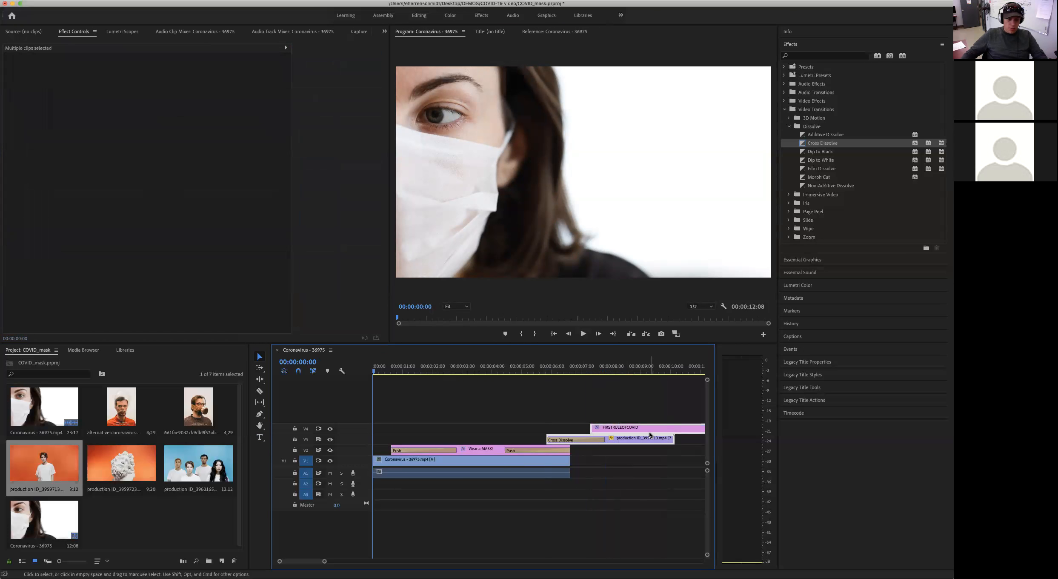
drag(652, 432, 471, 427)
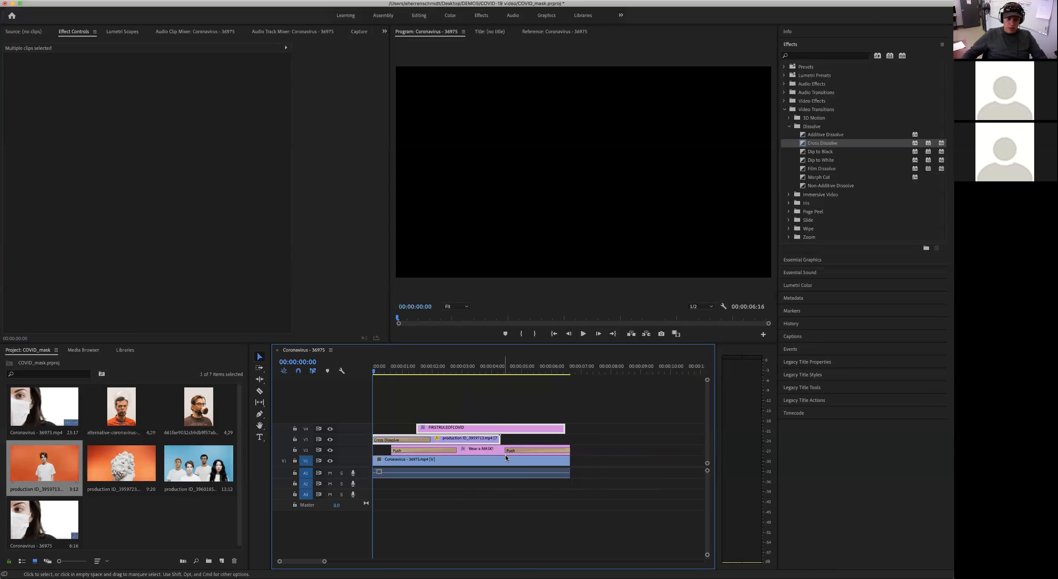
click(490, 450)
shift+click(489, 462)
drag(506, 462, 616, 461)
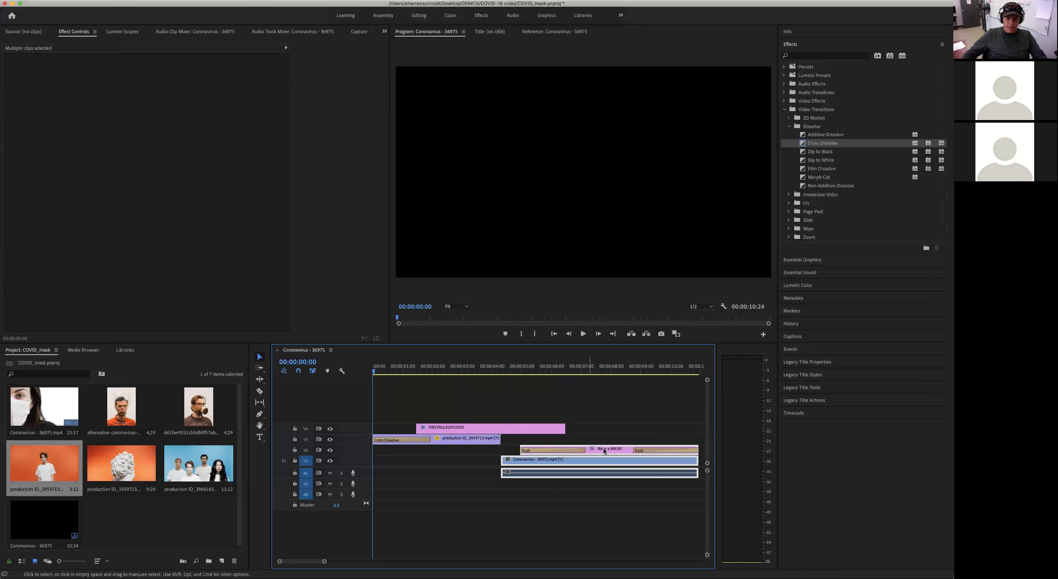
- Fit the "FIRST RULE OF COVID" title to end with its clip, and replace that clip's opening Cross Dissolve with Dip to Black
click(542, 429)
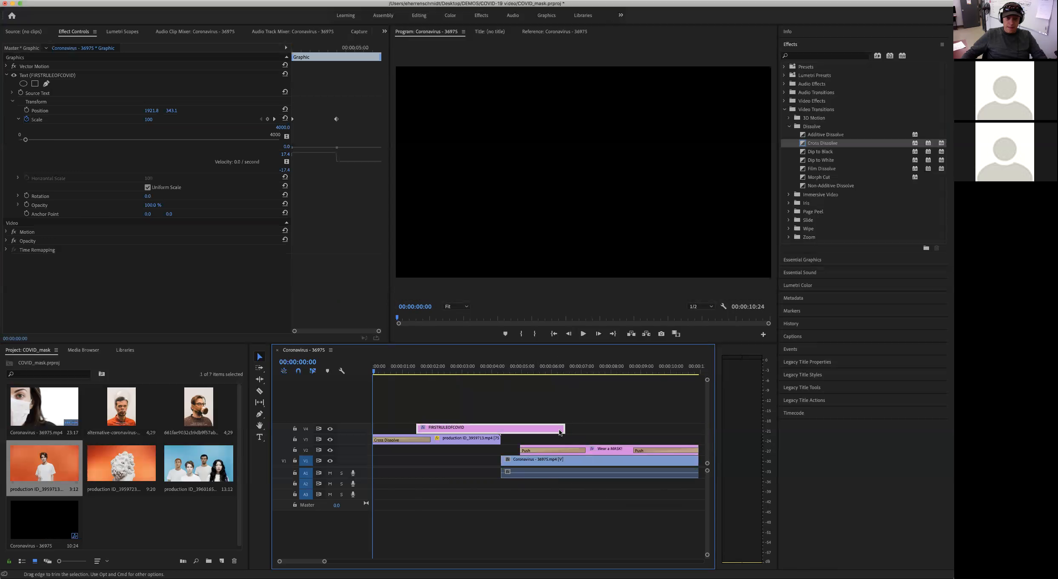
drag(563, 429, 496, 428)
click(411, 441)
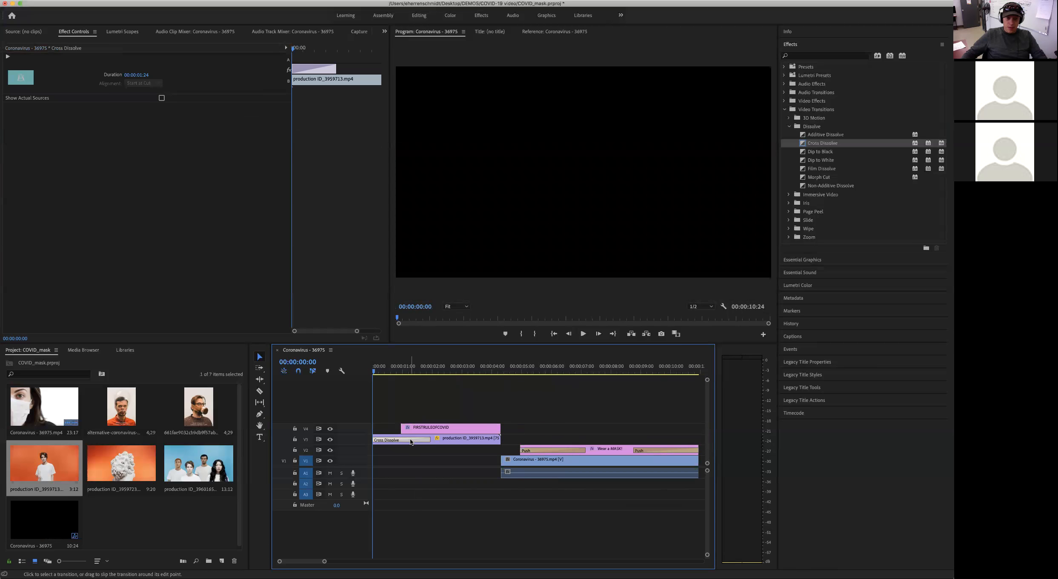
key(Delete)
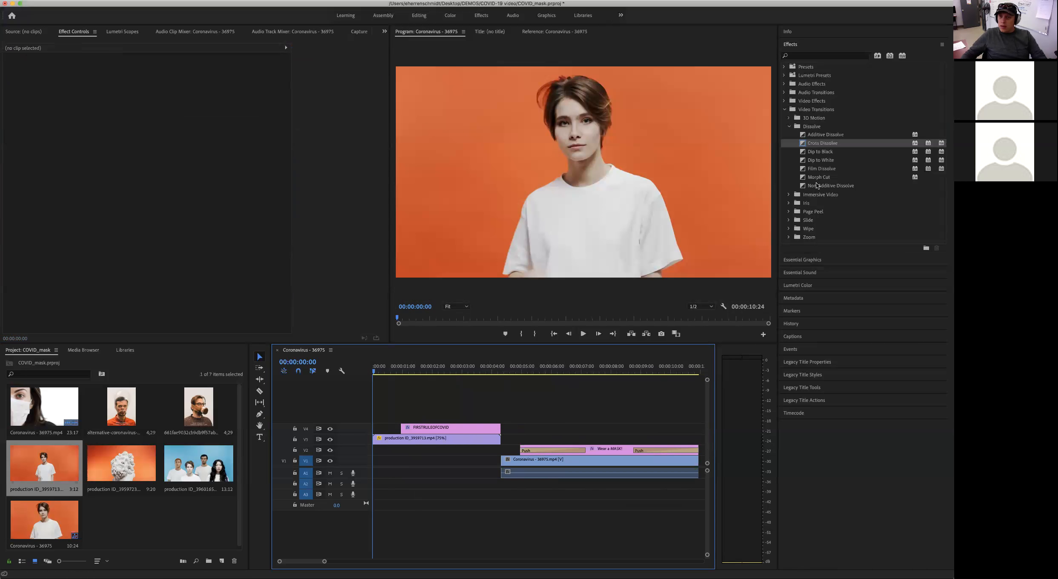
drag(804, 154, 380, 442)
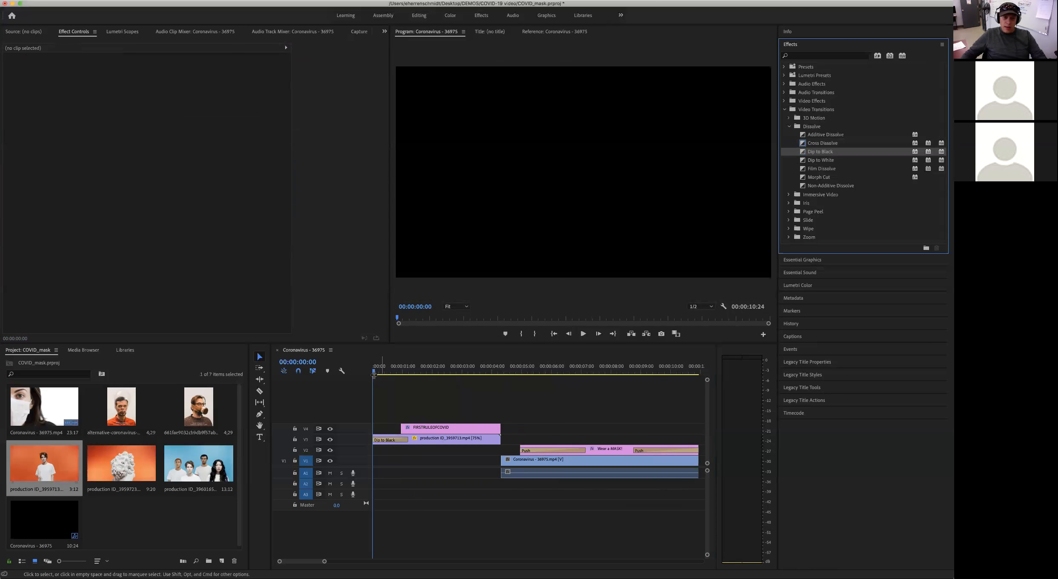
click(583, 335)
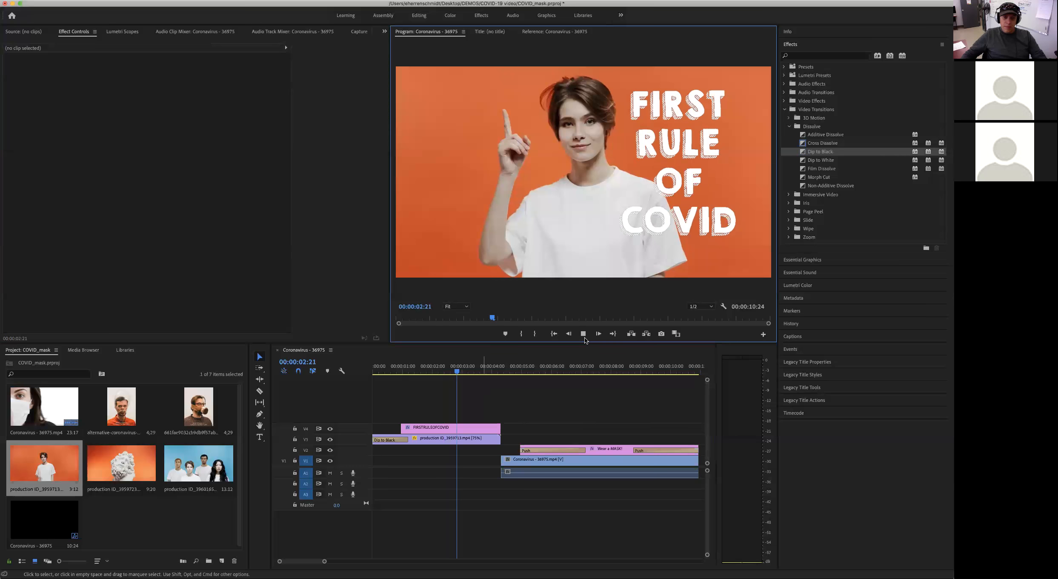
key(space)
- Shift all clips and titles together about one second later, leaving an empty gap at the start of the sequence
drag(426, 405, 621, 471)
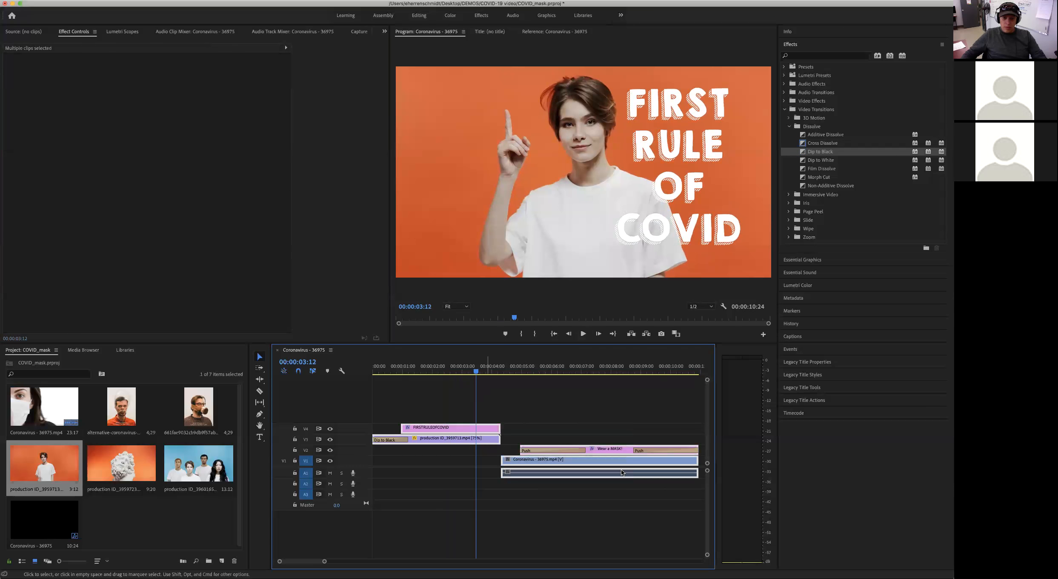
drag(326, 562, 329, 561)
drag(536, 459, 566, 457)
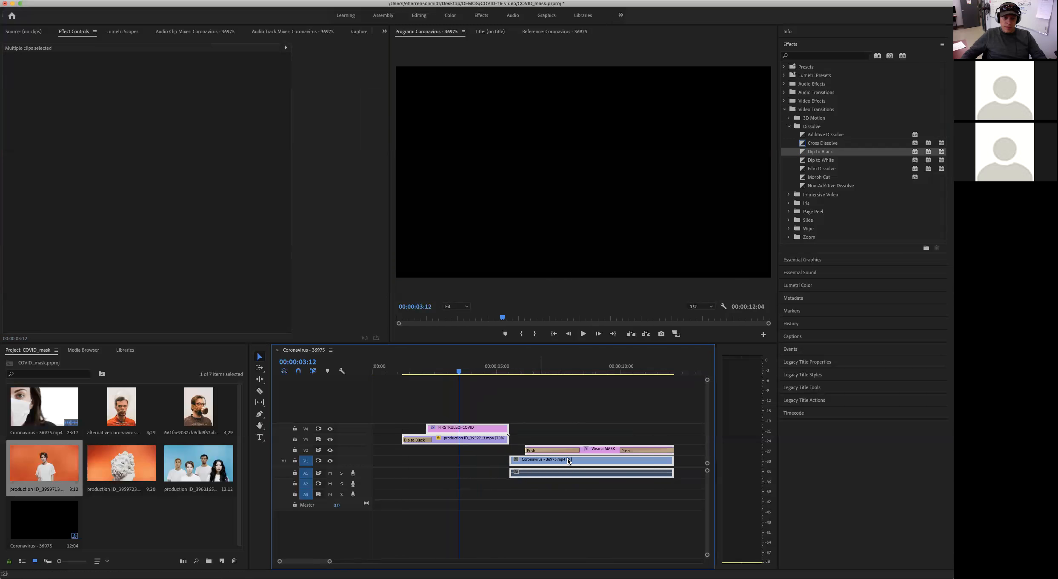
- Lengthen the Dip to Black on the production ID_3959713.mp4 clip to 00:00:01:16 and play the sequence from the start
click(427, 439)
drag(437, 439, 439, 438)
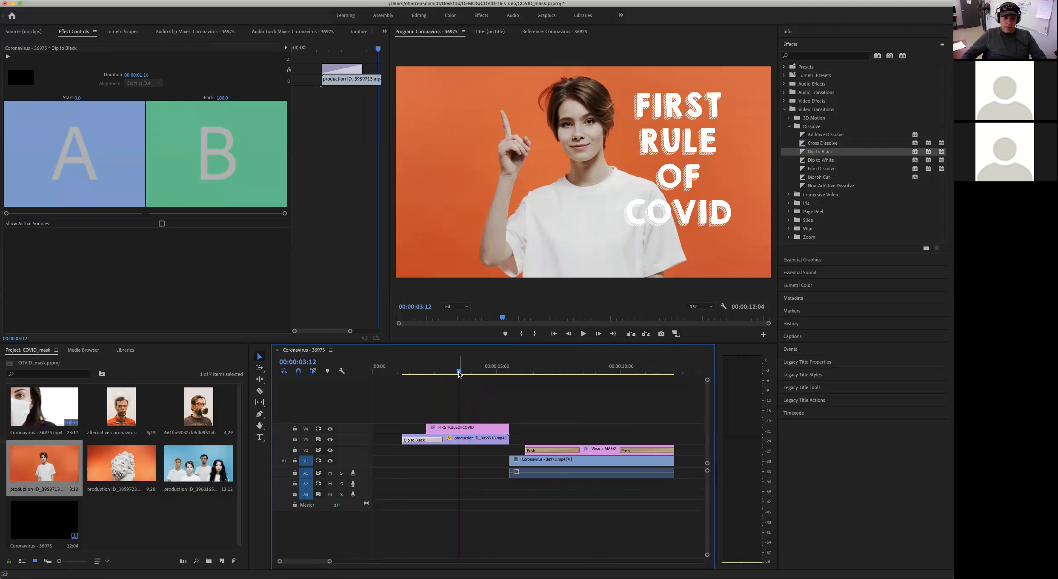
key(Home)
click(582, 334)
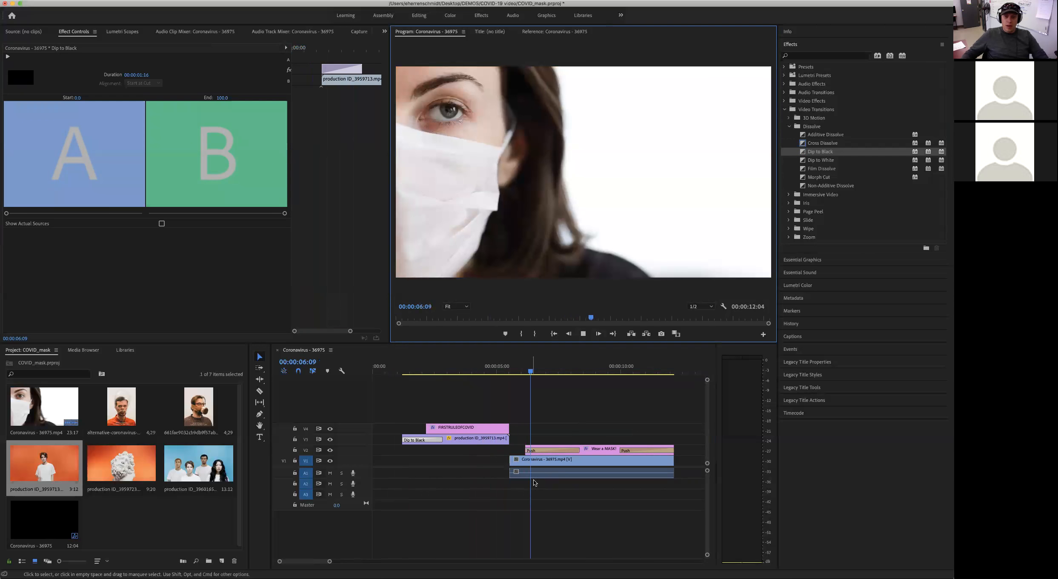
- Add an Opacity keyframe of 100% to the "FIRST RULE OF COVID" title at 00:00:04:20
click(467, 375)
click(482, 423)
drag(468, 372, 491, 373)
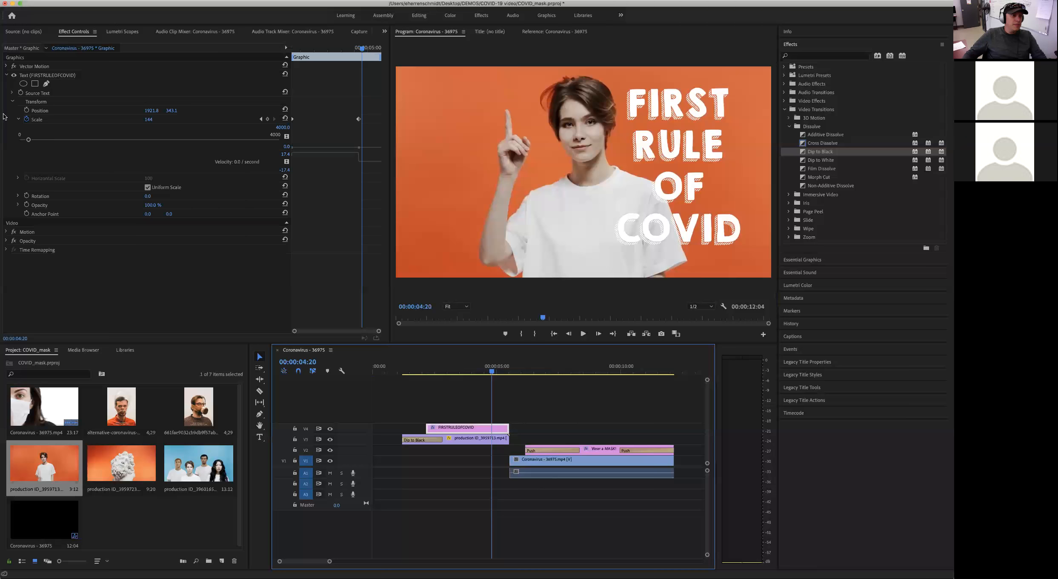
click(17, 120)
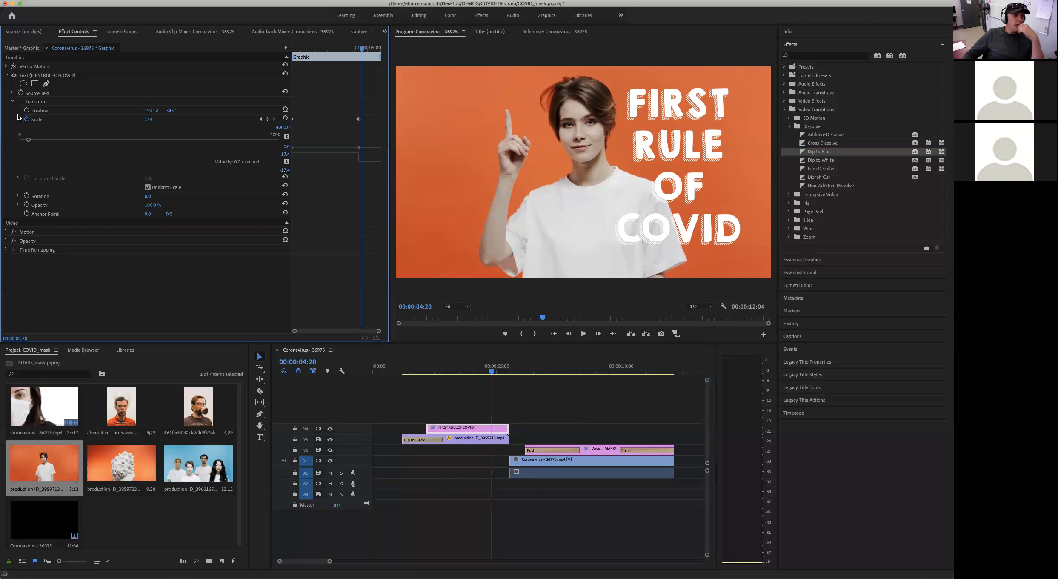
click(13, 102)
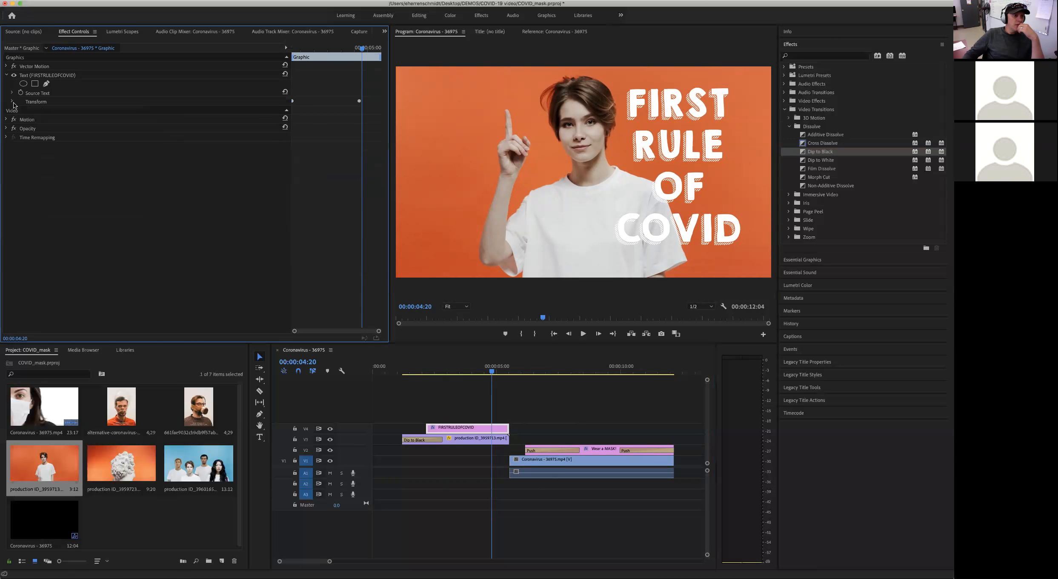
click(6, 128)
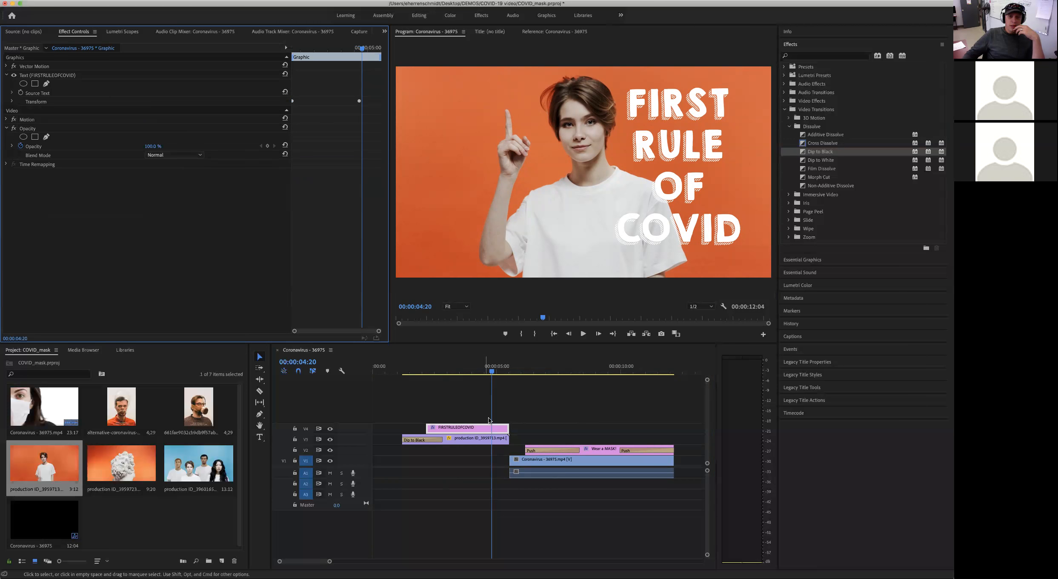
click(12, 146)
click(20, 146)
click(20, 147)
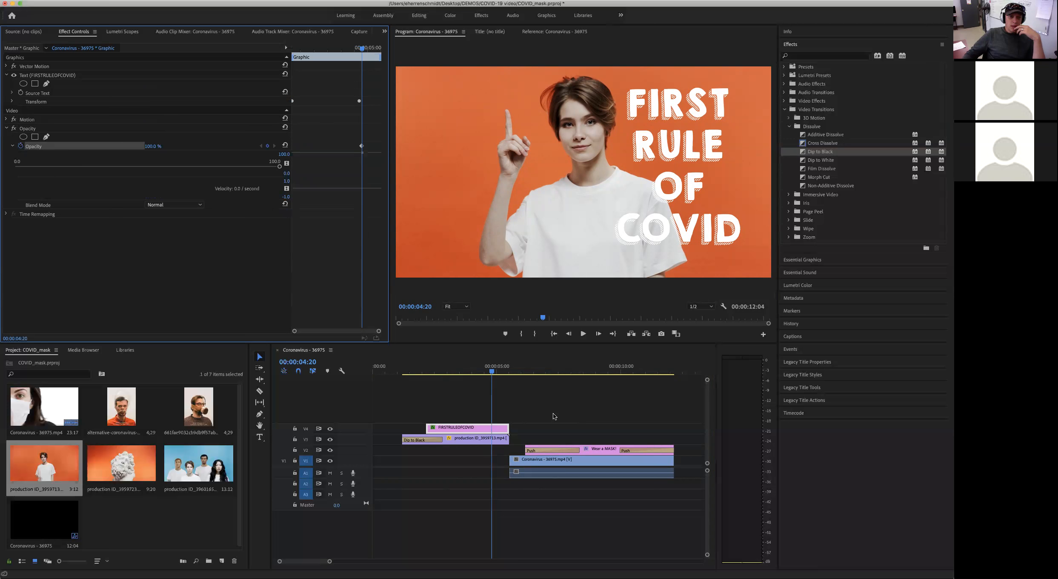
- Fade the title out by setting its Opacity to 0% at its end, at 00:00:05:12
drag(363, 49, 379, 50)
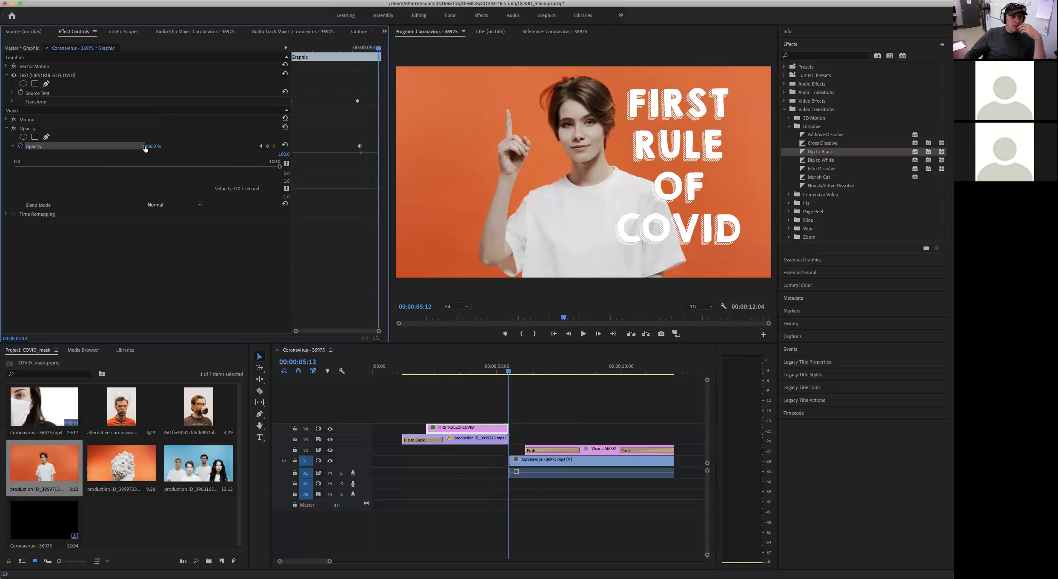
drag(153, 146, 135, 146)
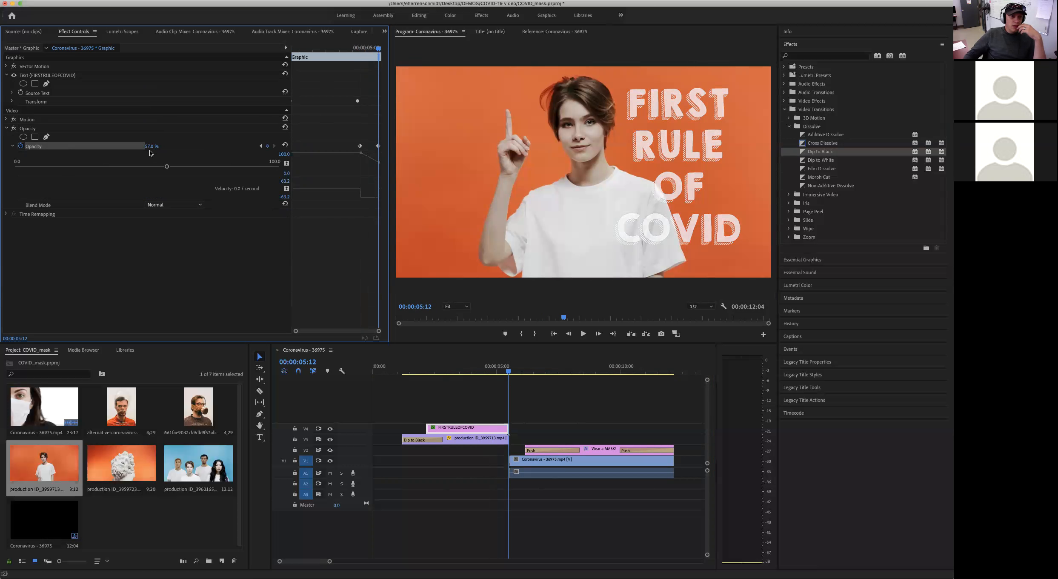
drag(152, 146, 127, 146)
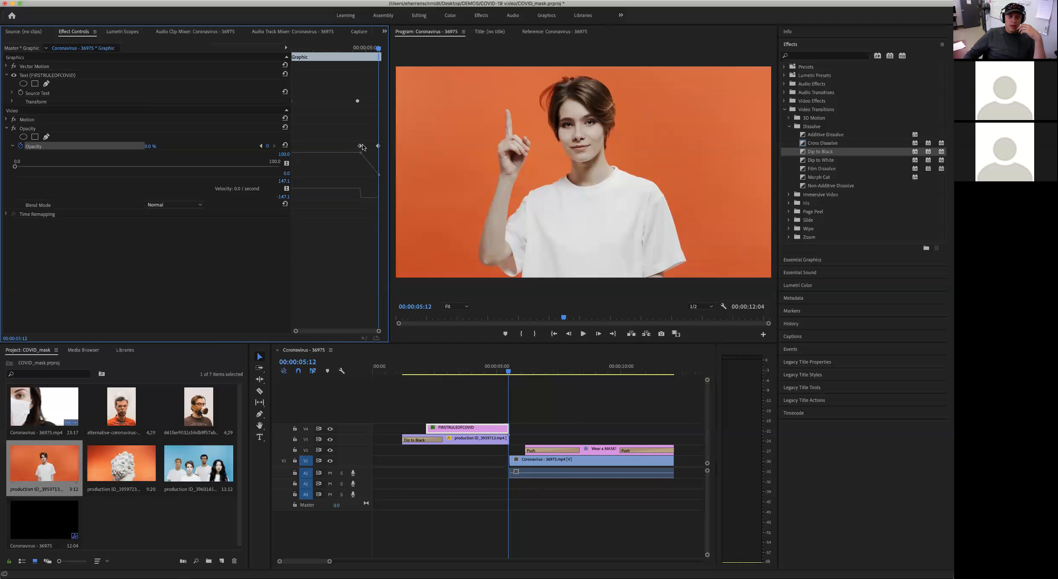
- Lengthen the title's fade-out by moving its 100% Opacity keyframe earlier, to just after 00:00:03:22
drag(360, 147, 354, 147)
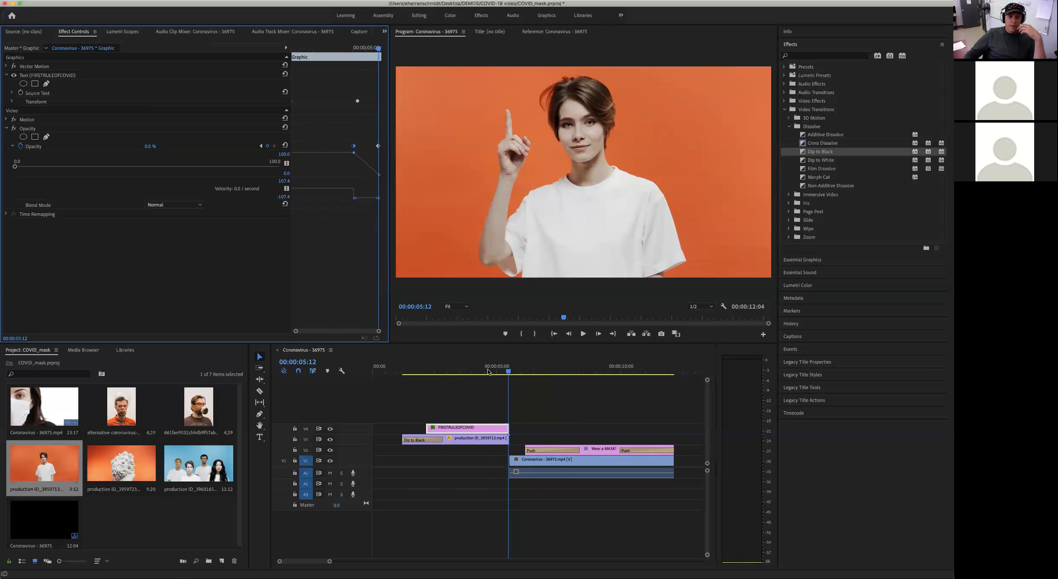
drag(488, 372, 468, 371)
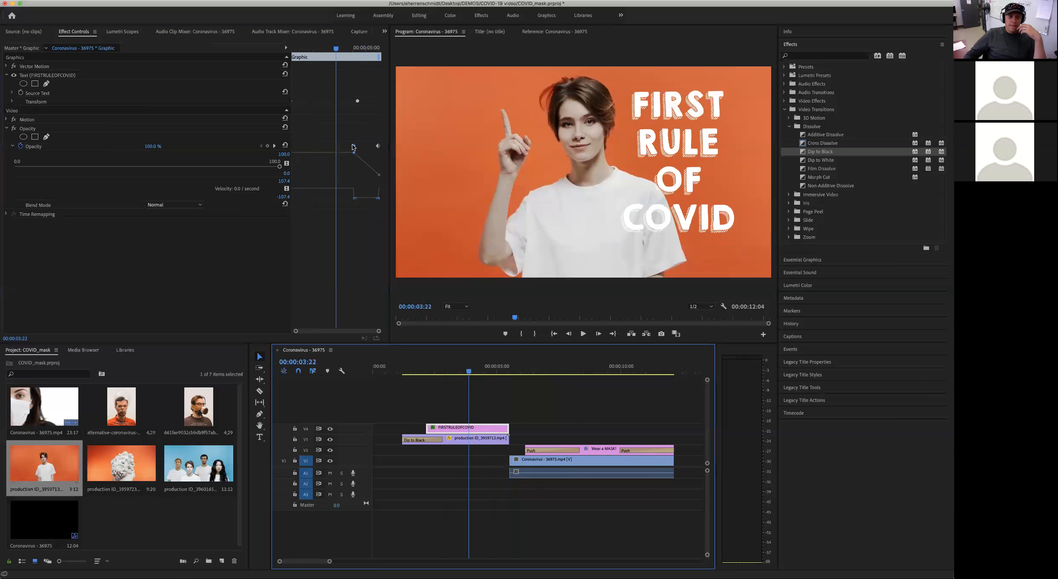
drag(354, 146, 343, 146)
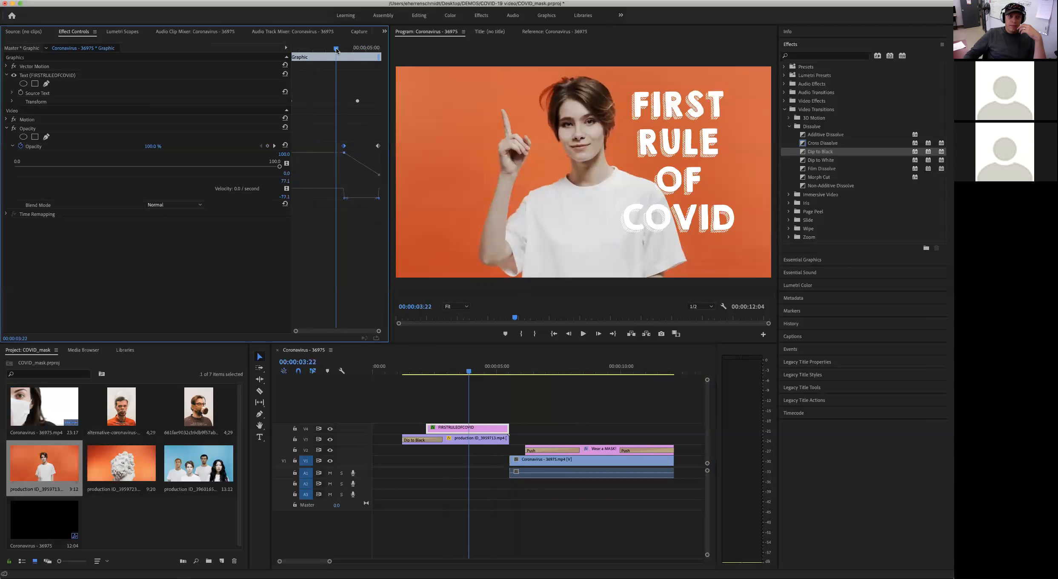
drag(336, 51, 245, 49)
drag(430, 372, 387, 371)
- Shift both clips together with their titles about half a second earlier, shortening the opening gap, and play the sequence from the start
click(476, 440)
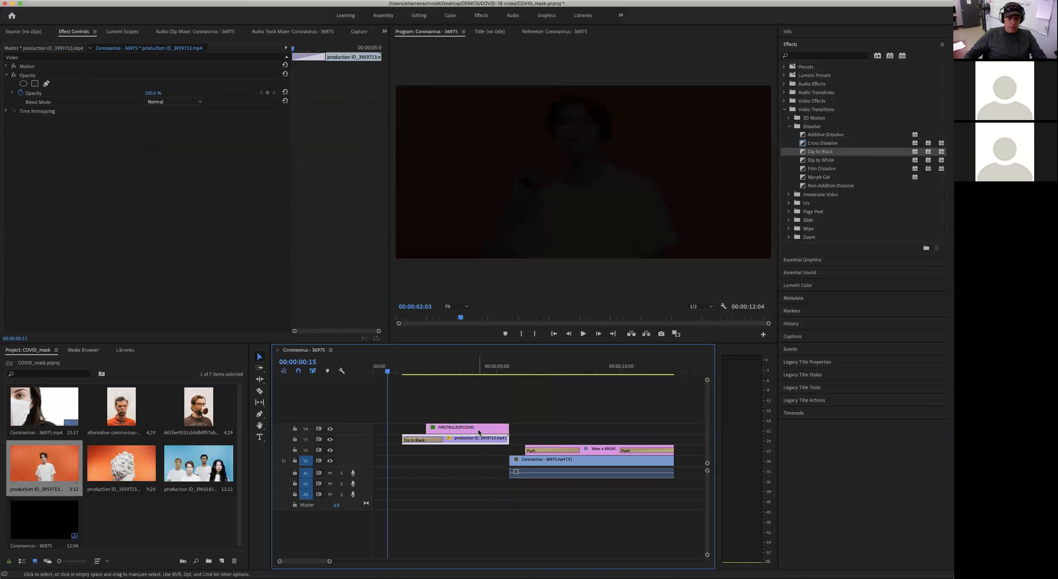
shift+click(479, 430)
drag(487, 429, 473, 429)
click(587, 461)
shift+click(589, 450)
drag(589, 460, 543, 432)
key(Home)
key(space)
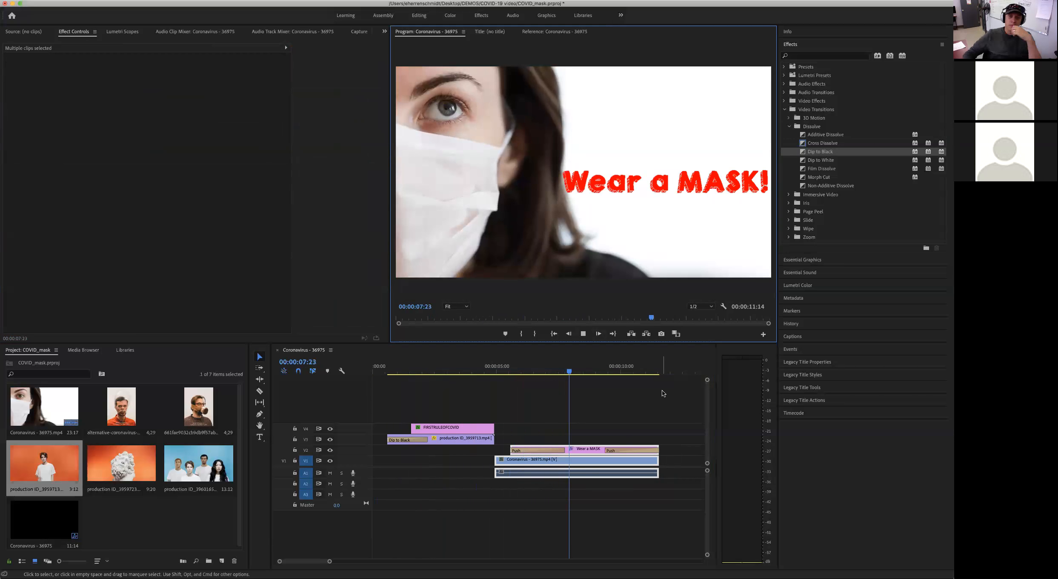
click(584, 334)
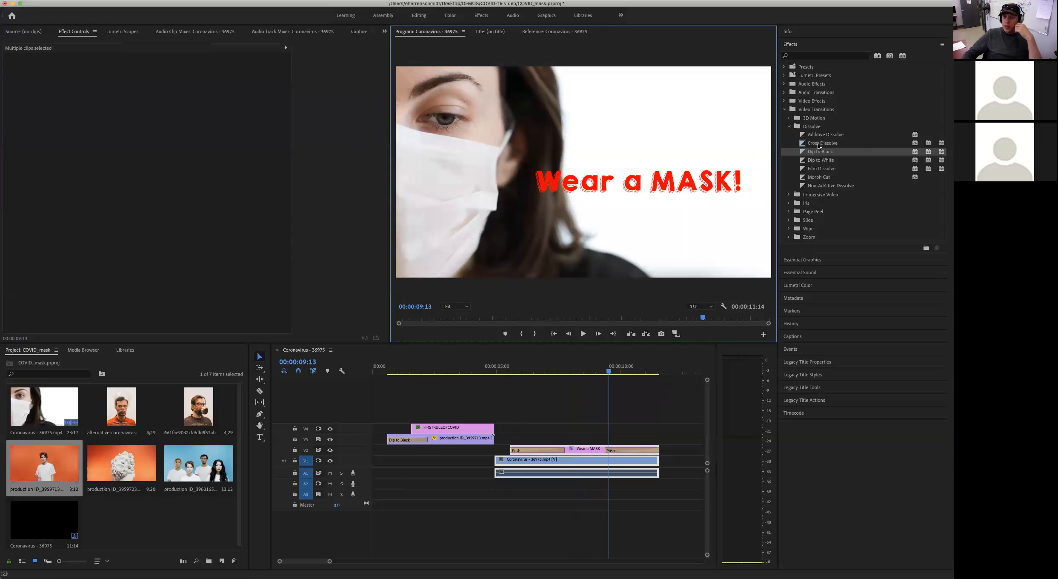
- Apply Additive Dissolve to the start of the Coronavirus - 36975.mp4 clip and move it with its title about half a second earlier, overlapping the first clip
click(804, 145)
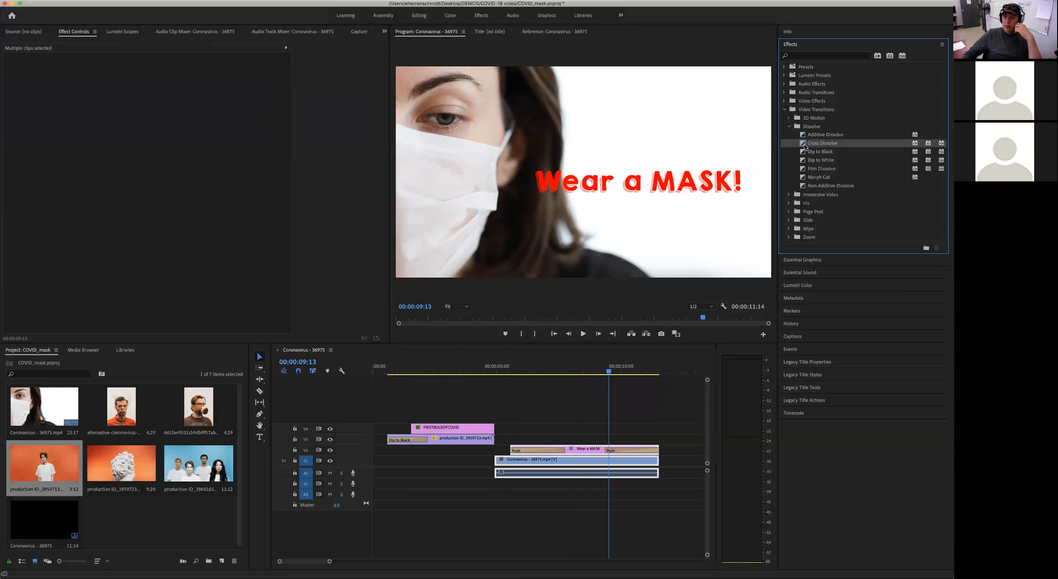
click(802, 135)
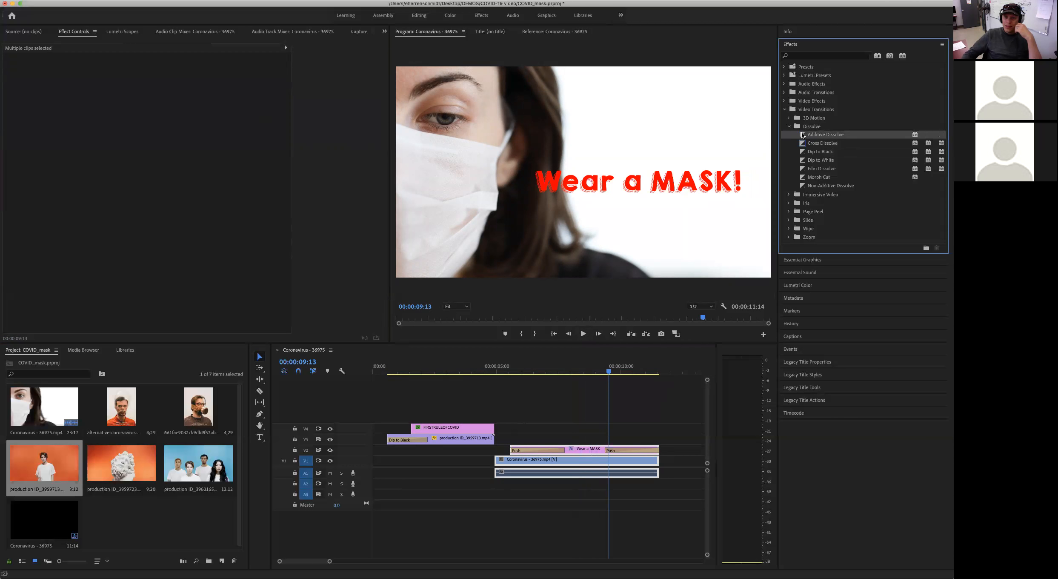
drag(502, 464, 502, 464)
drag(562, 374, 491, 377)
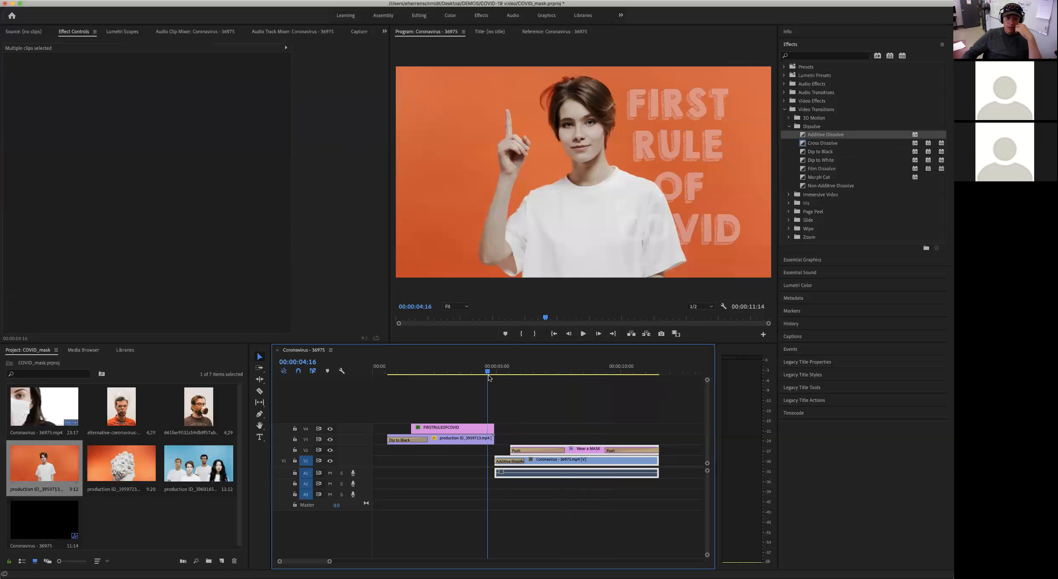
drag(560, 465, 555, 464)
drag(491, 377, 493, 378)
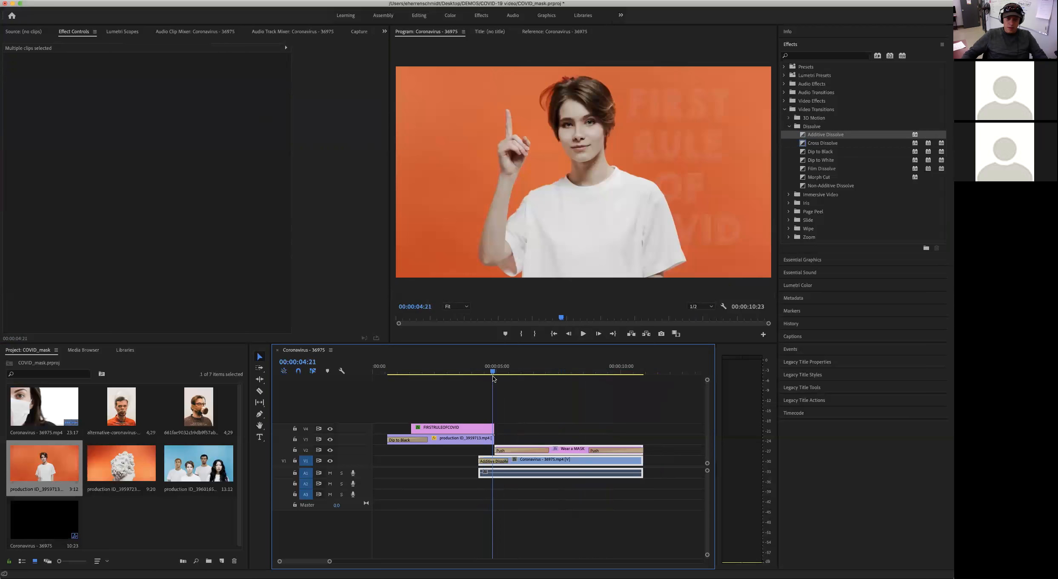
- Restack the tracks with the first clip and title on V1 and V2, the Coronavirus clip and title on V3 and V4, and preview the overlap
drag(527, 460, 475, 460)
click(558, 417)
shift+click(567, 408)
drag(568, 419, 566, 441)
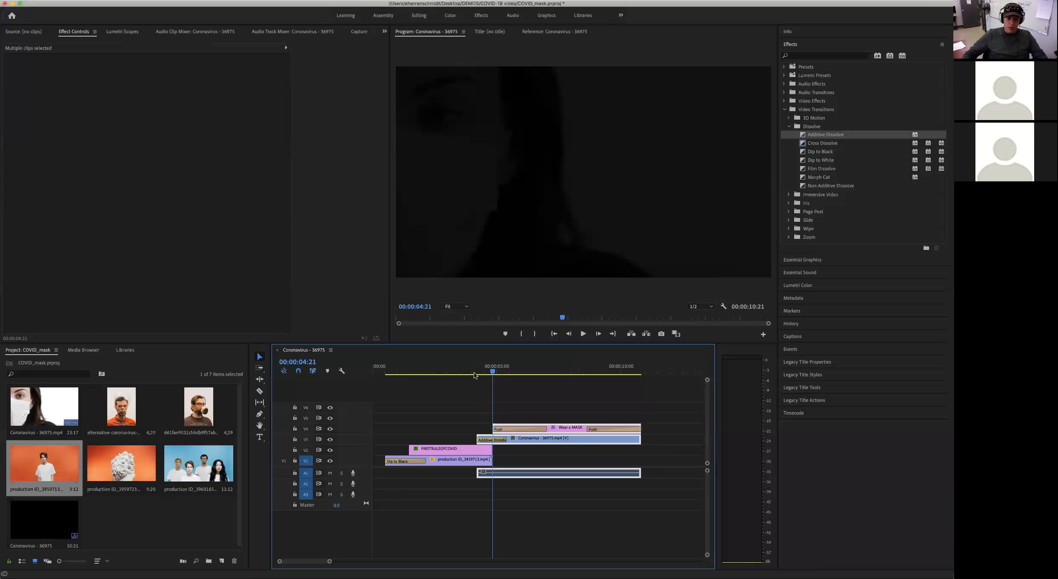
drag(492, 373, 417, 373)
key(space)
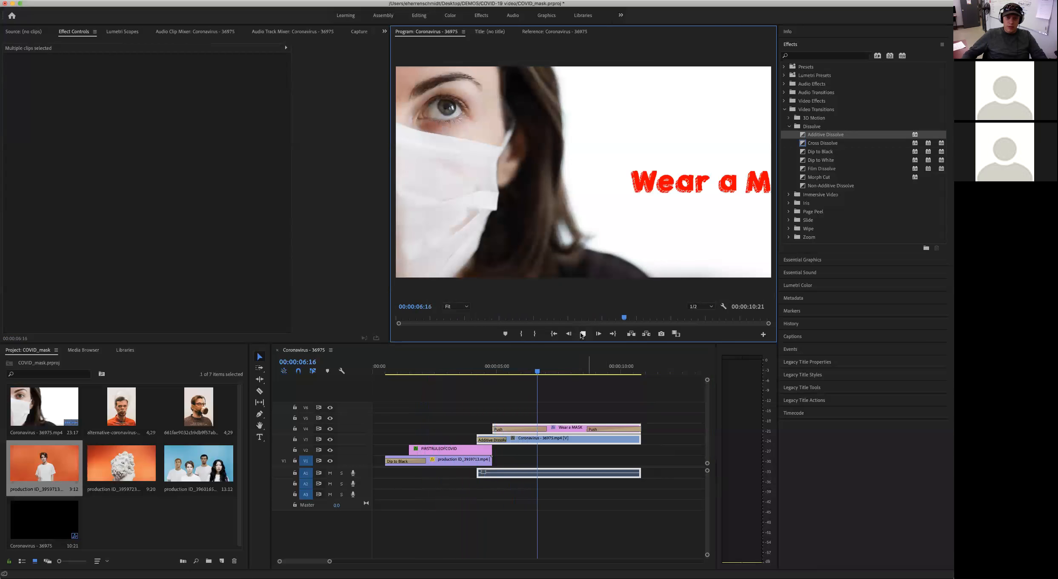
click(547, 372)
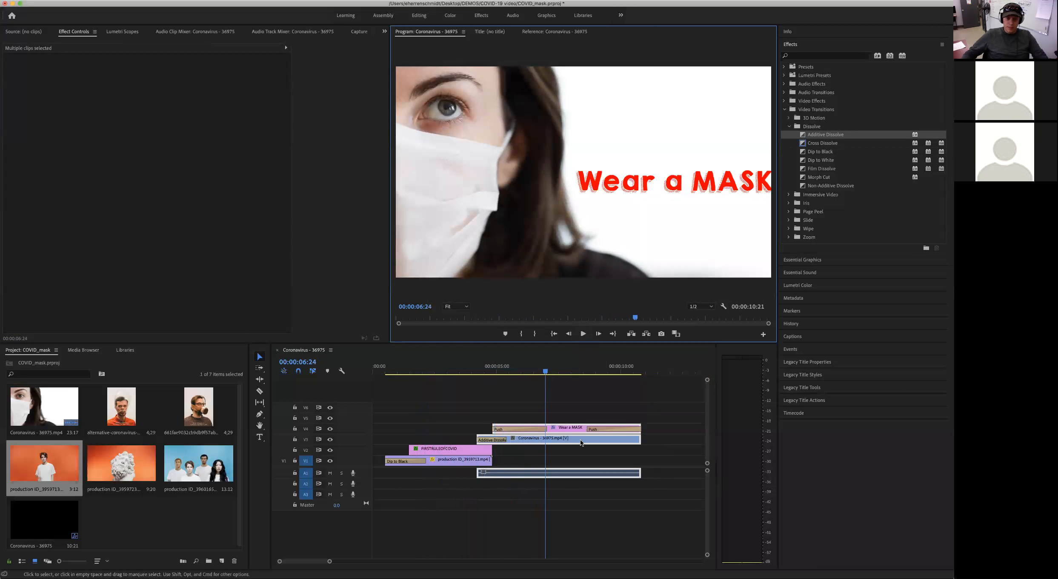
- Move the Coronavirus clip and the "Wear a MASK!" title 10 frames earlier and play the sequence
click(595, 429)
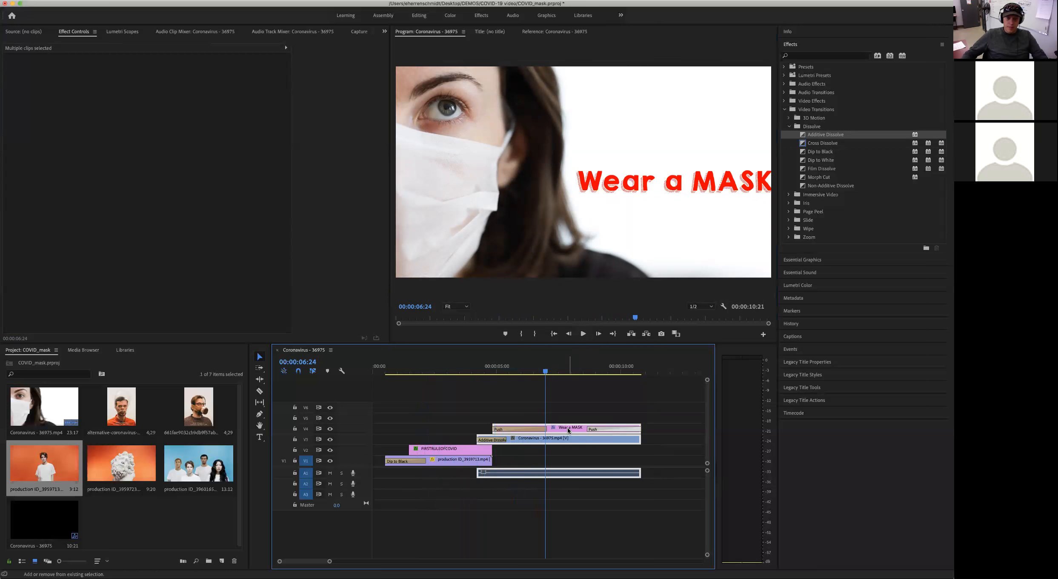
drag(565, 430, 558, 430)
drag(544, 373, 430, 374)
click(582, 333)
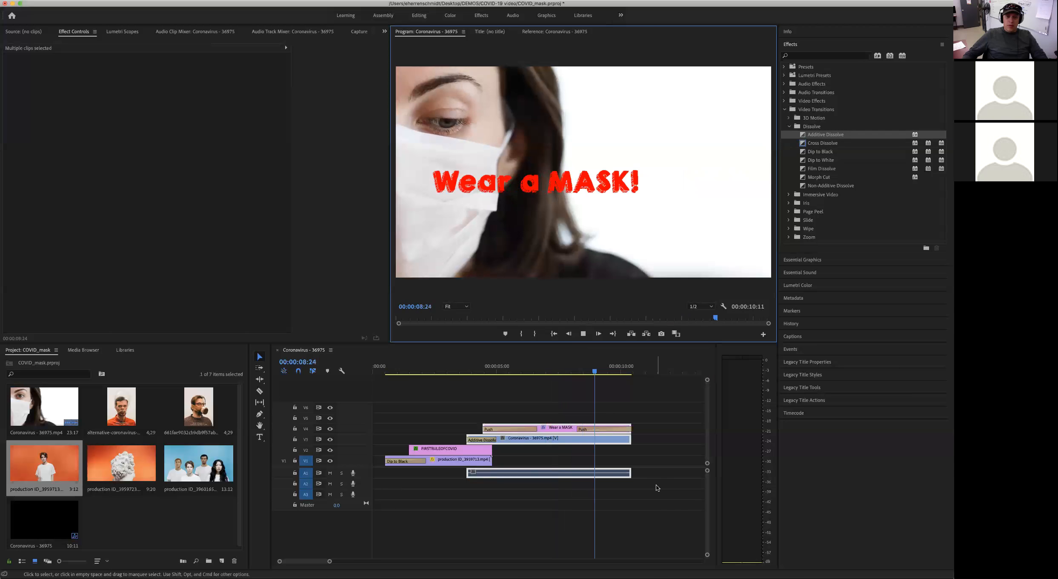
click(553, 333)
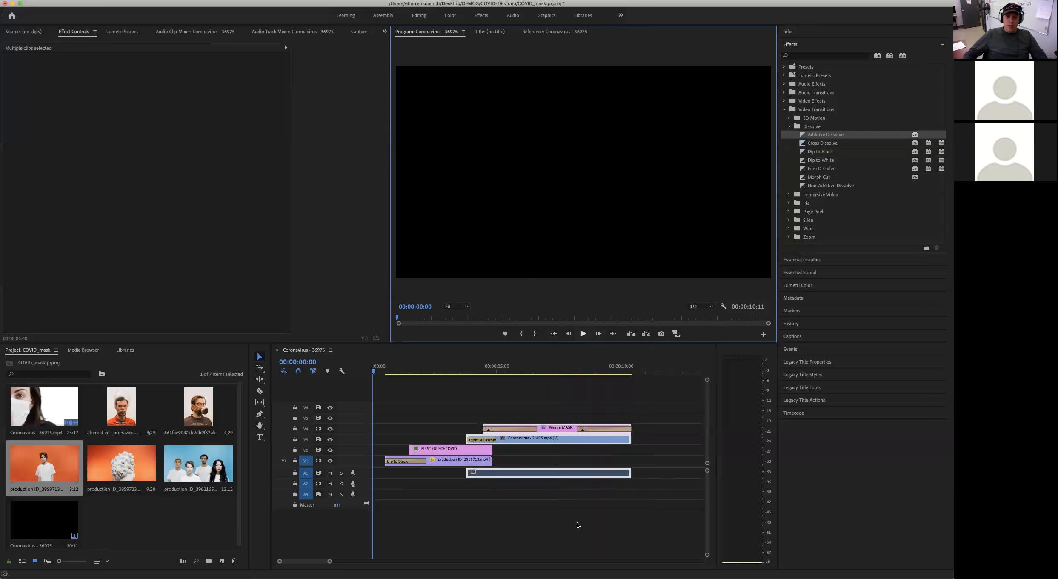
key(space)
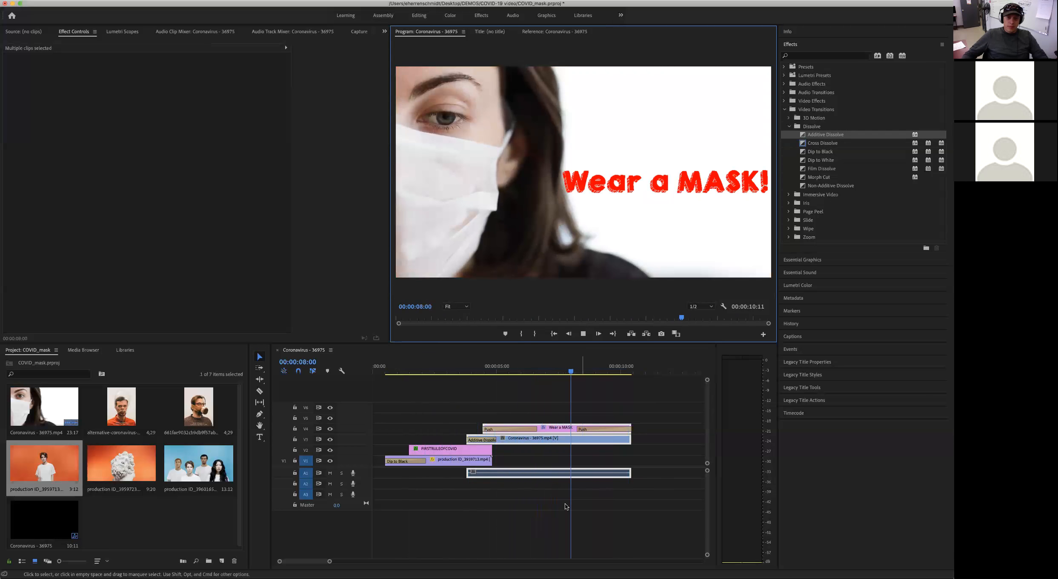
click(584, 334)
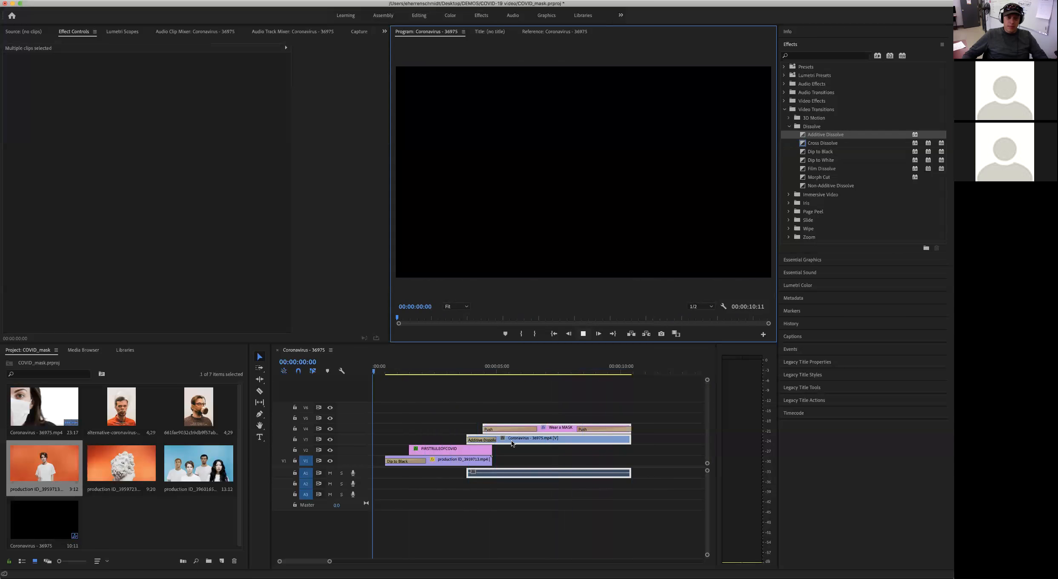
click(584, 334)
- Trim the "FIRST RULE OF COVID" title to start about half a second later and end slightly earlier, and play the sequence
click(411, 448)
drag(411, 448, 421, 449)
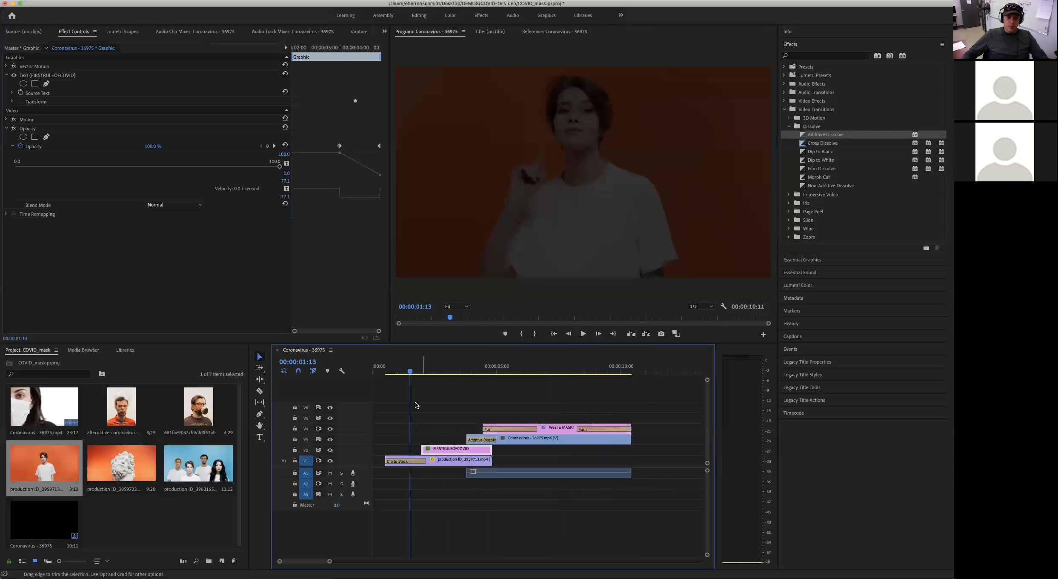
drag(487, 449, 482, 449)
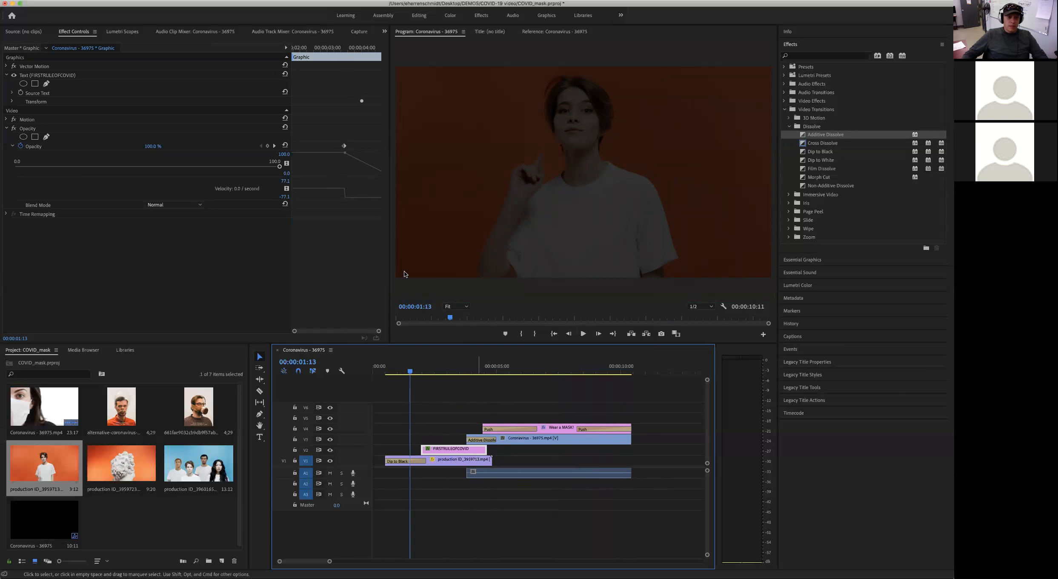
drag(410, 373, 379, 374)
click(581, 334)
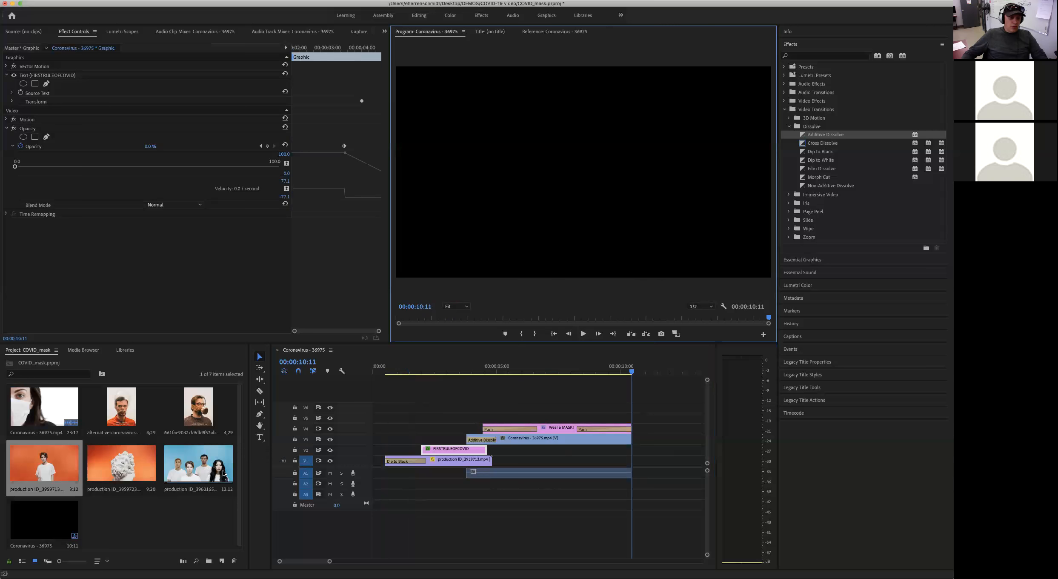
- Add production ID_3960165.mp4 on V1 beneath the end of the Coronavirus clip, apply Cross Dissolve to that clip's end, and preview the transition
click(187, 466)
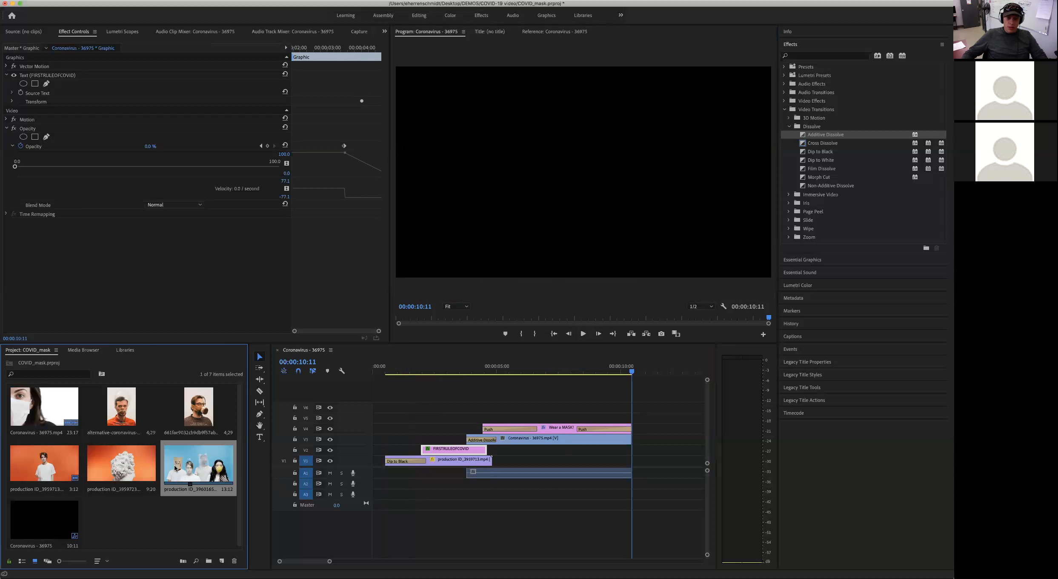
drag(174, 468, 610, 463)
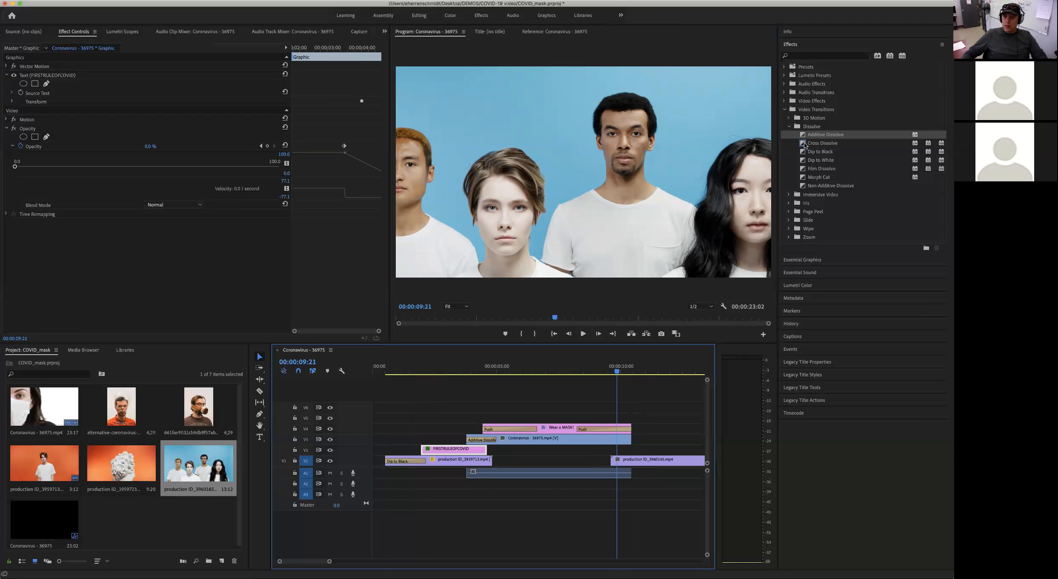
click(804, 145)
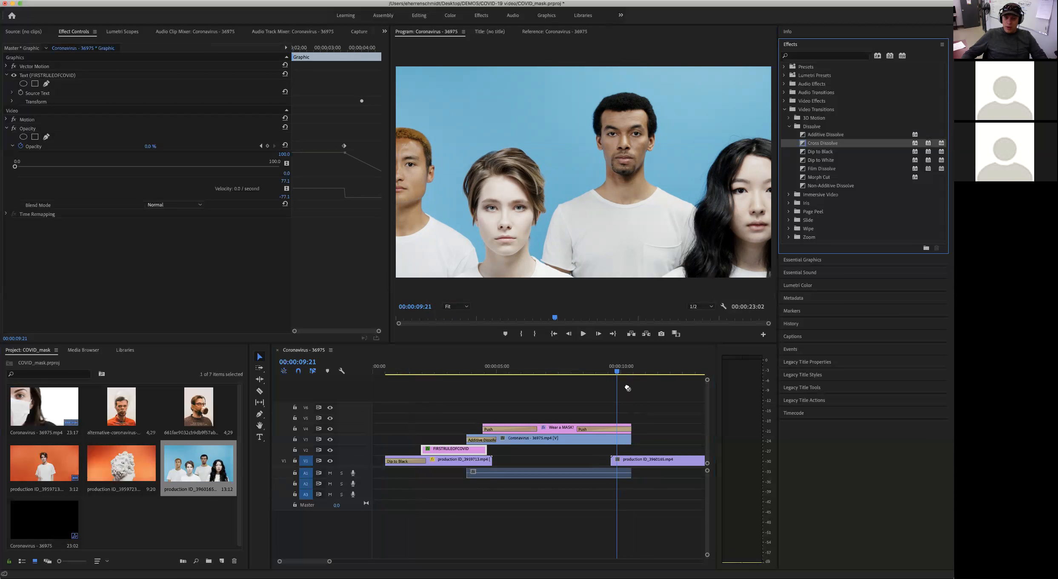
drag(627, 387, 629, 442)
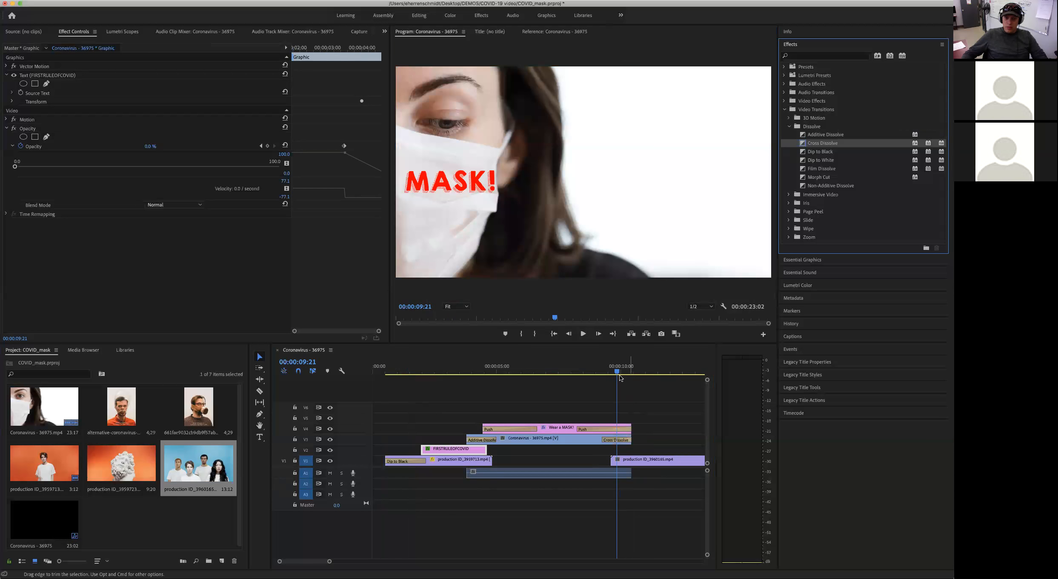
drag(616, 373, 602, 373)
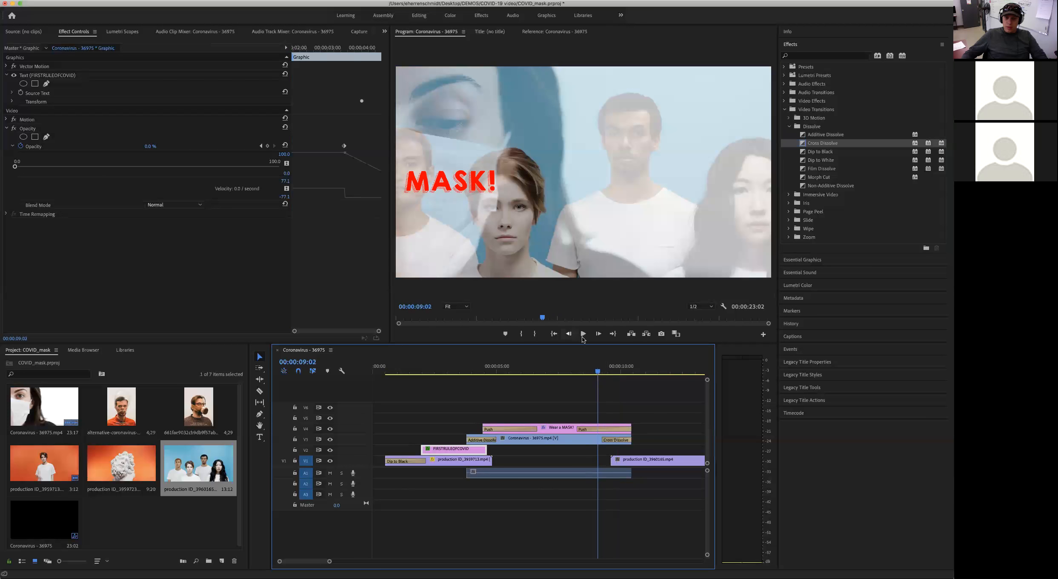
click(596, 339)
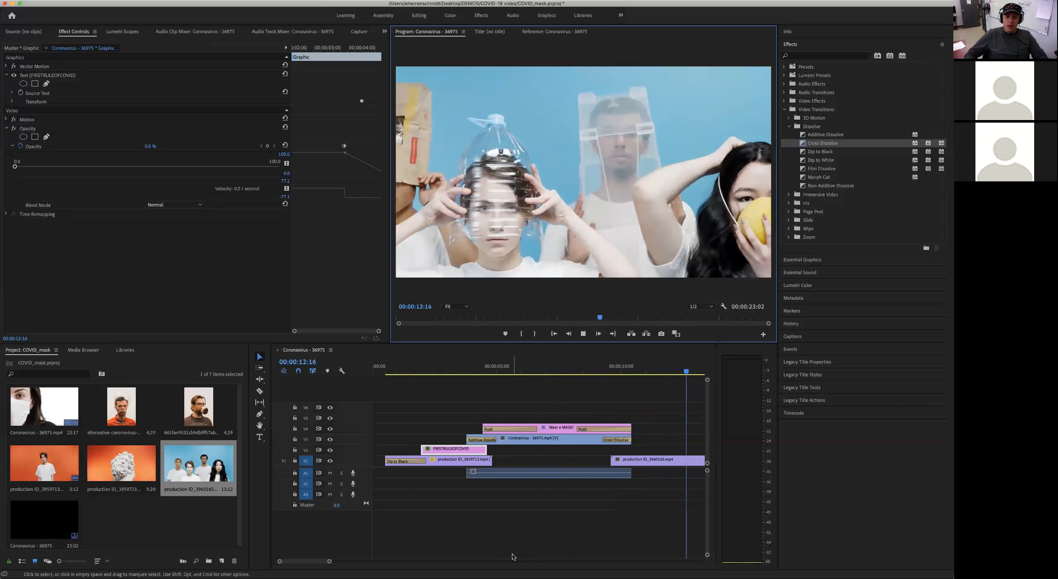
click(583, 333)
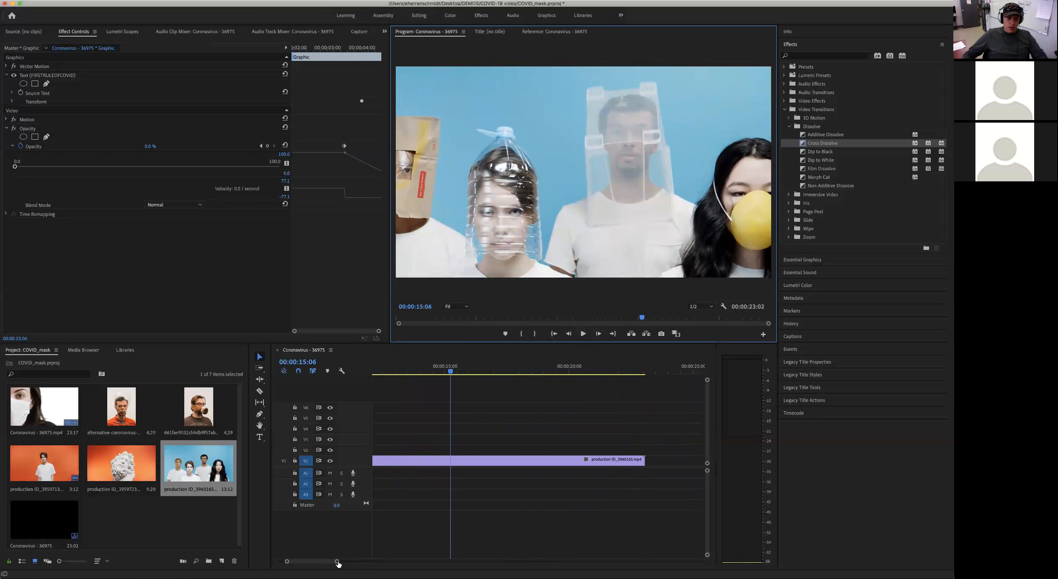
- Scale down and reposition the production ID_3960165.mp4 clip so all four people fit within the frame
drag(337, 562, 363, 561)
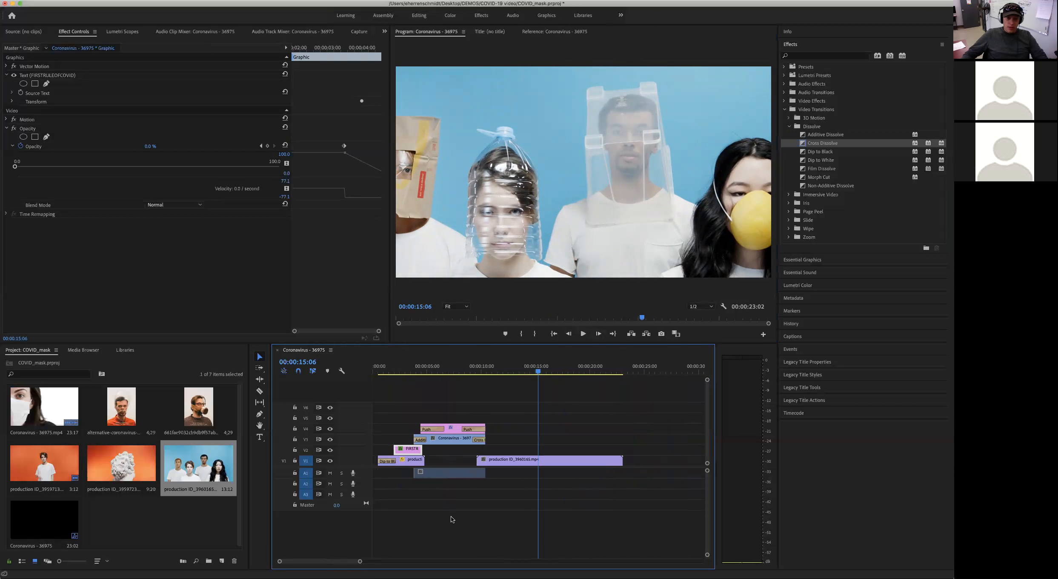
click(545, 461)
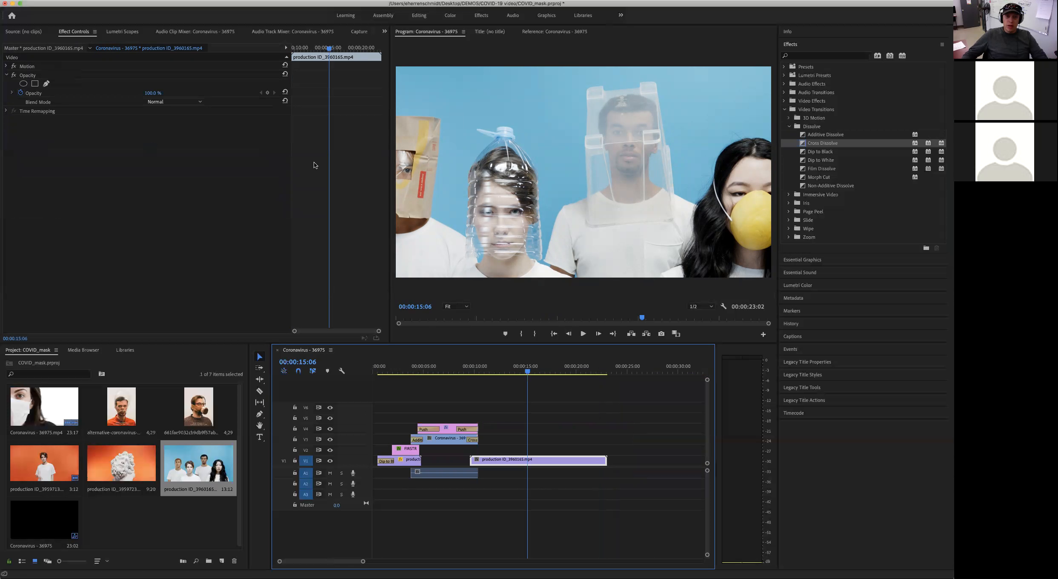
click(587, 183)
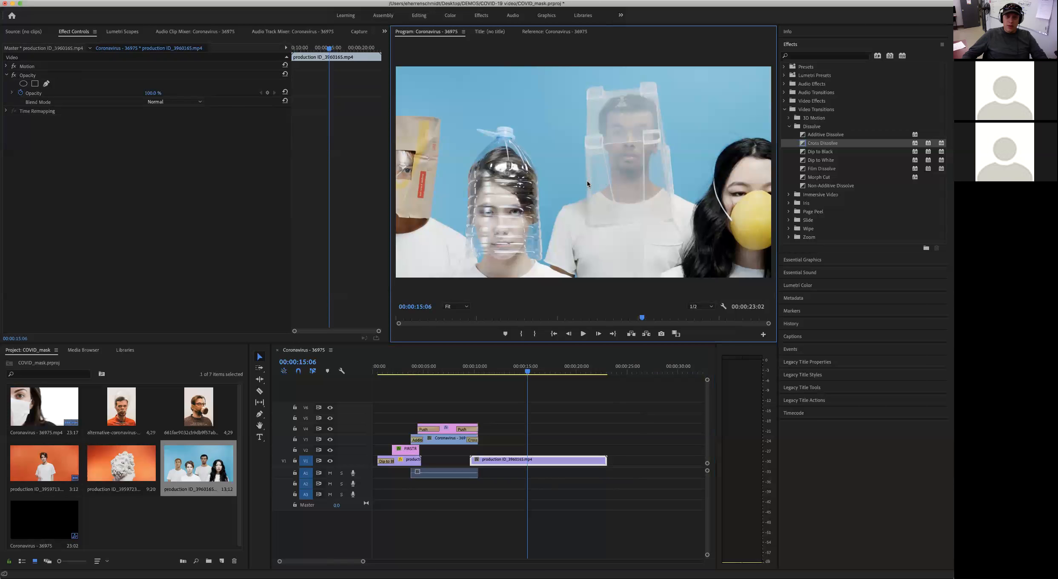
click(547, 181)
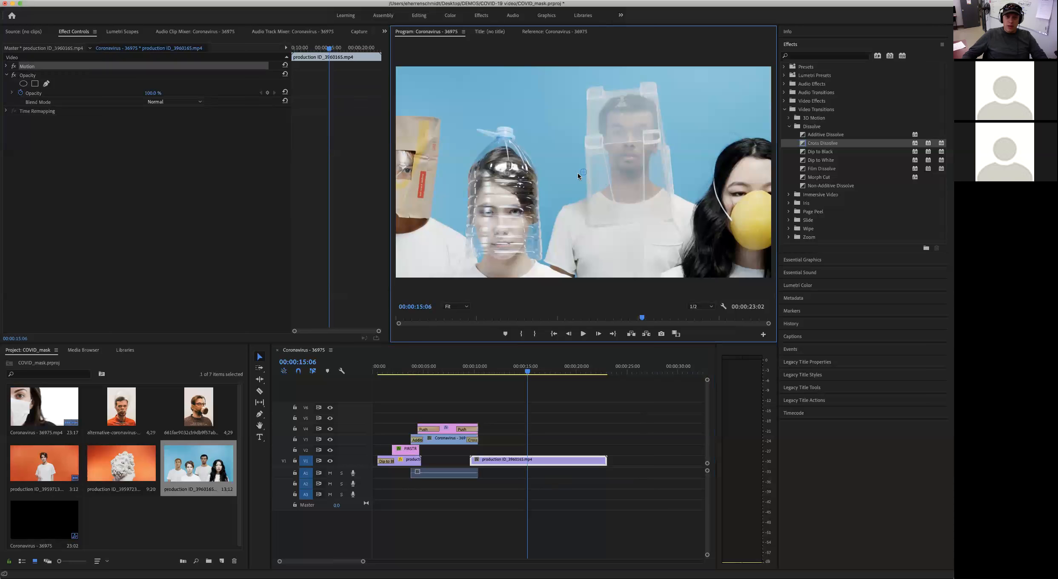
drag(532, 193, 553, 177)
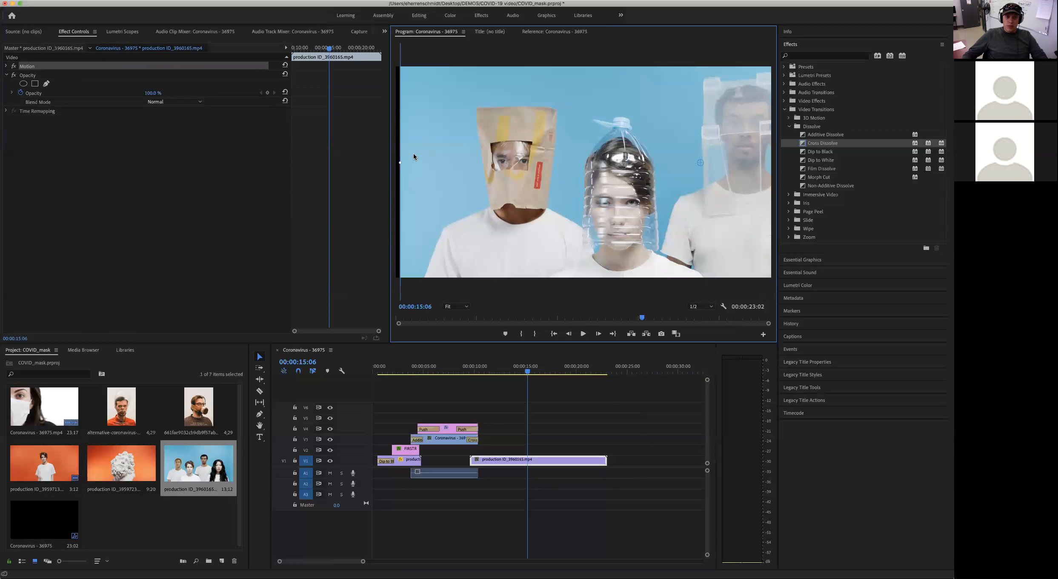
drag(422, 162, 506, 160)
drag(611, 172, 497, 178)
drag(589, 272, 589, 286)
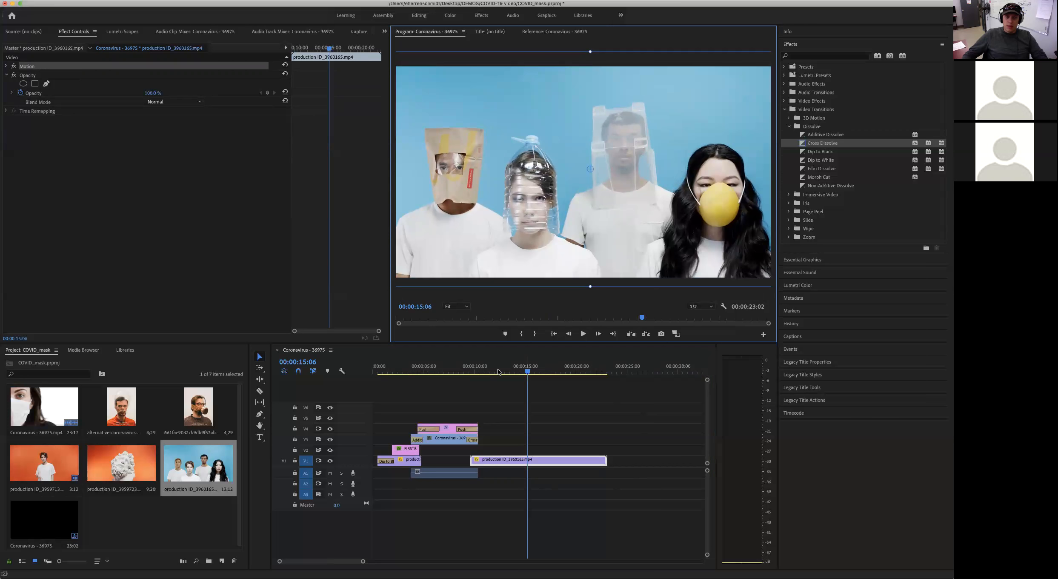
click(463, 372)
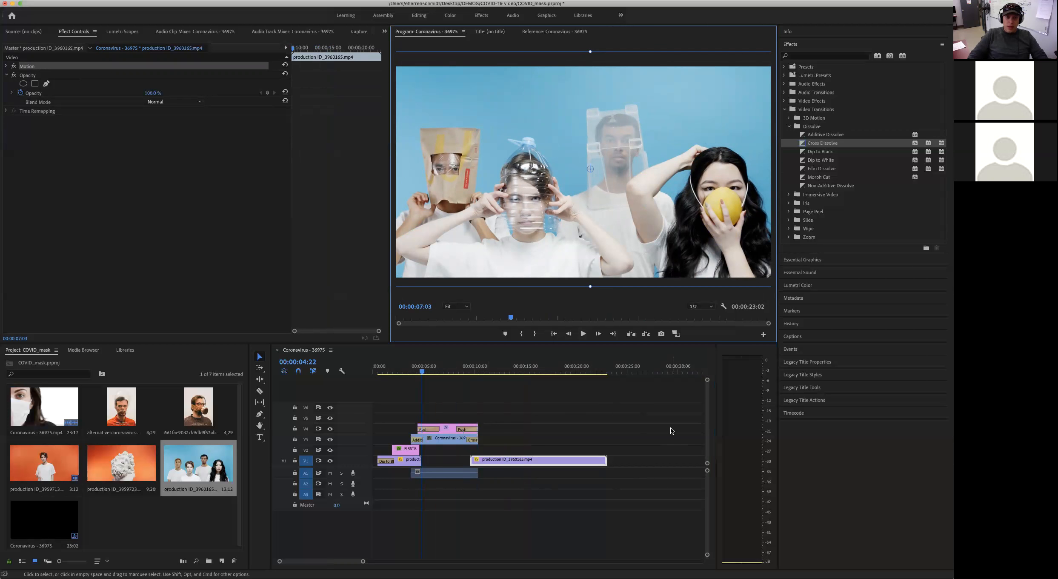
- Play the sequence to 00:00:16:18 and add an "ANY MASK!" text title above the people in production ID_3960165.mp4
key(space)
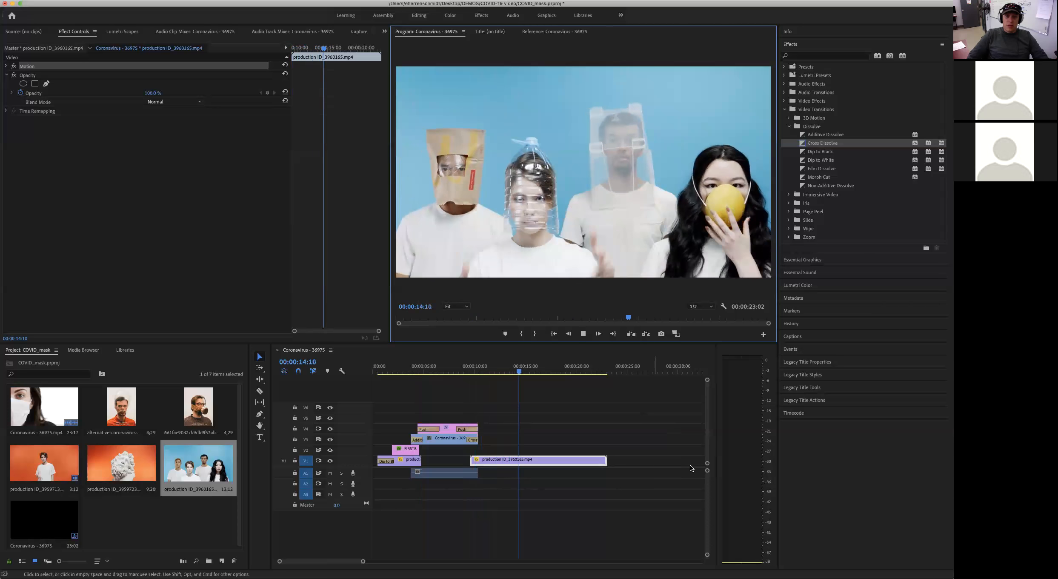
click(583, 334)
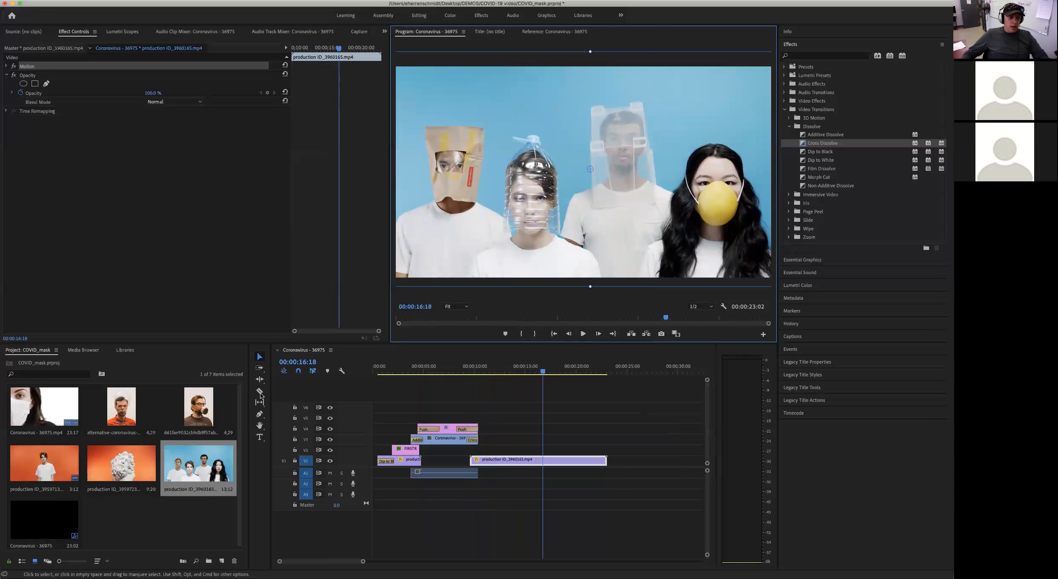
click(259, 437)
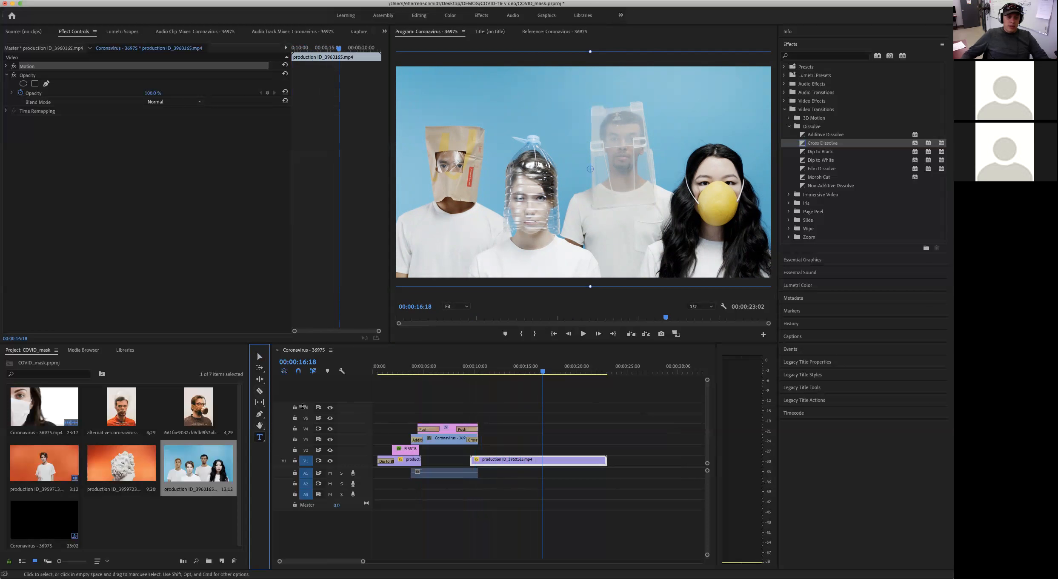
click(580, 110)
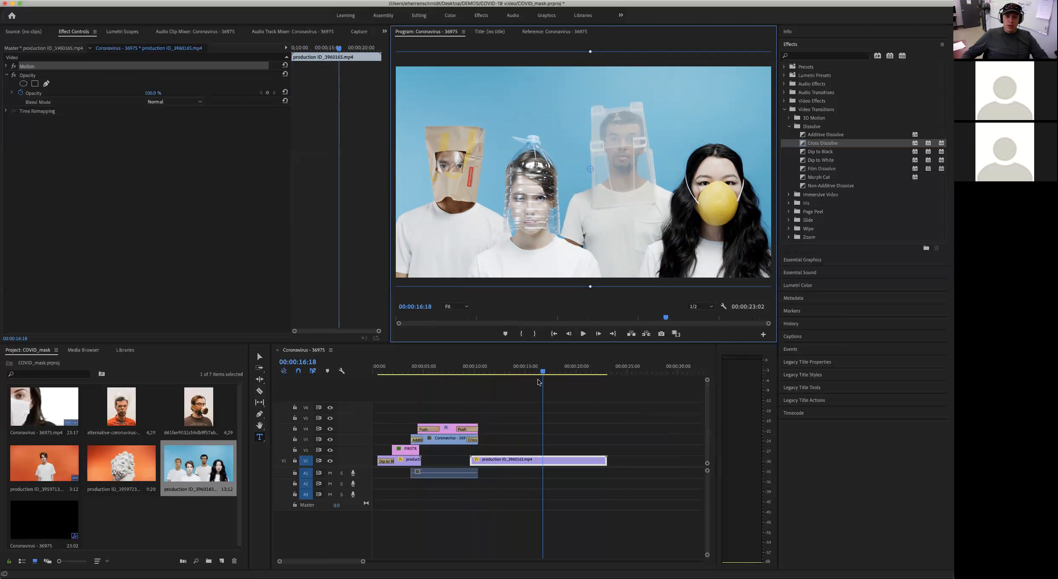
click(470, 444)
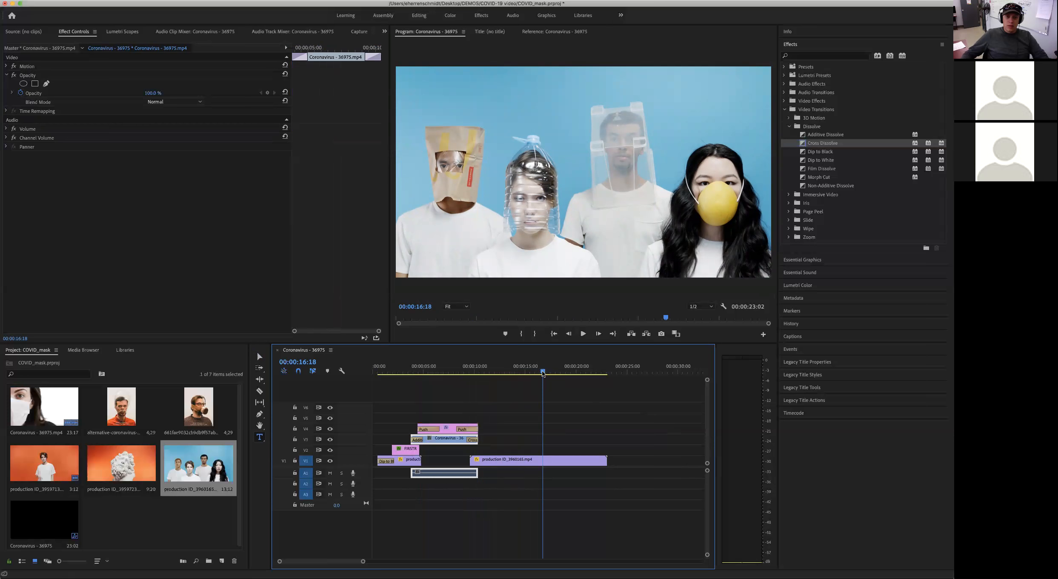
click(259, 436)
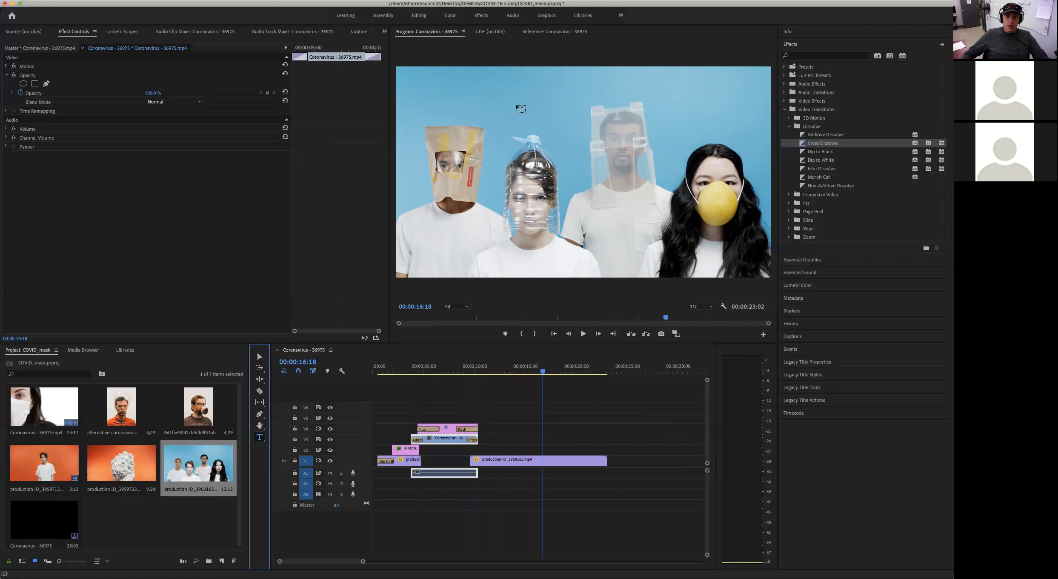
click(452, 105)
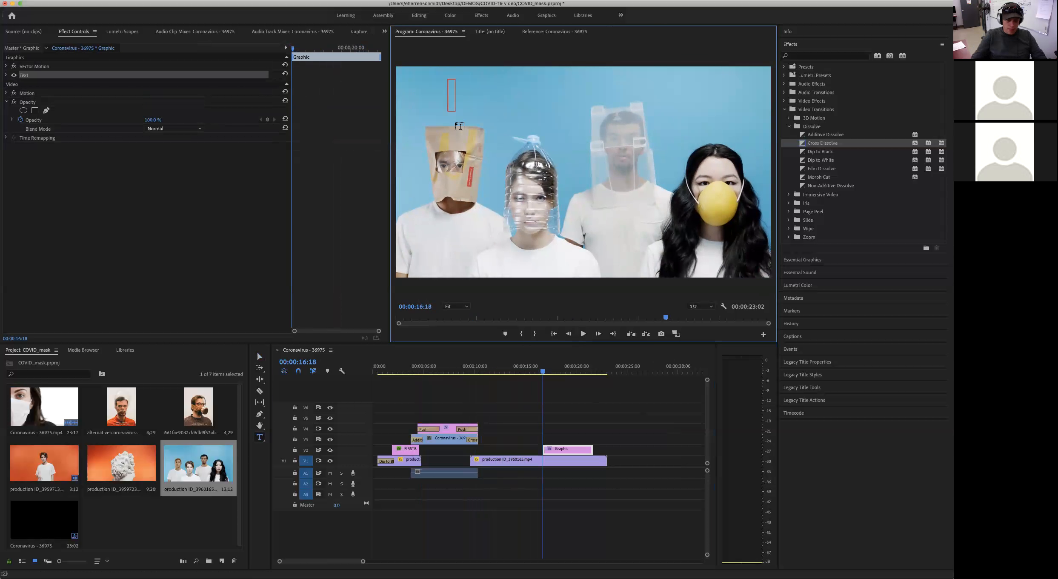
text(ANY MAS)
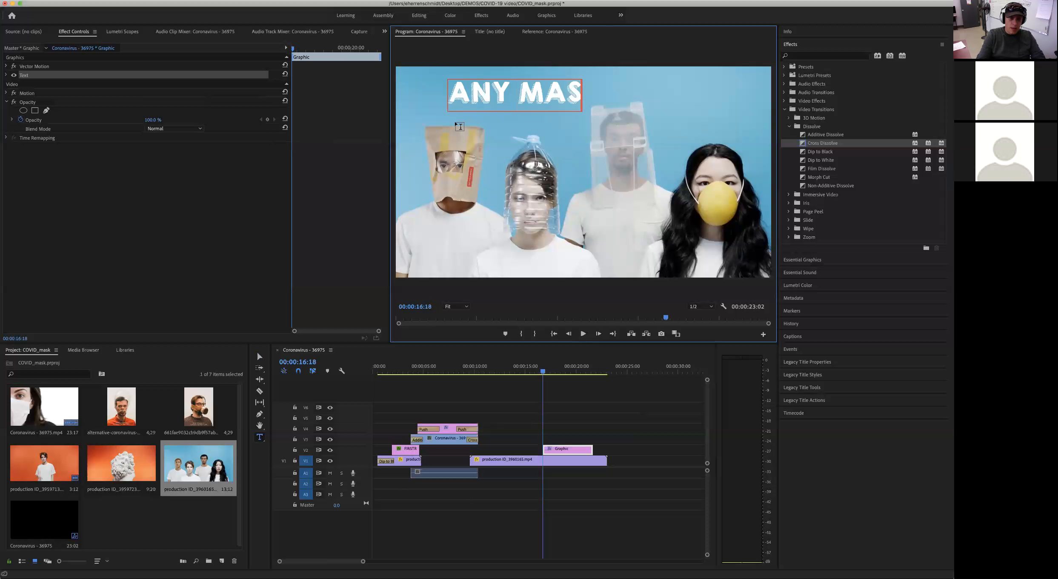
text(K!)
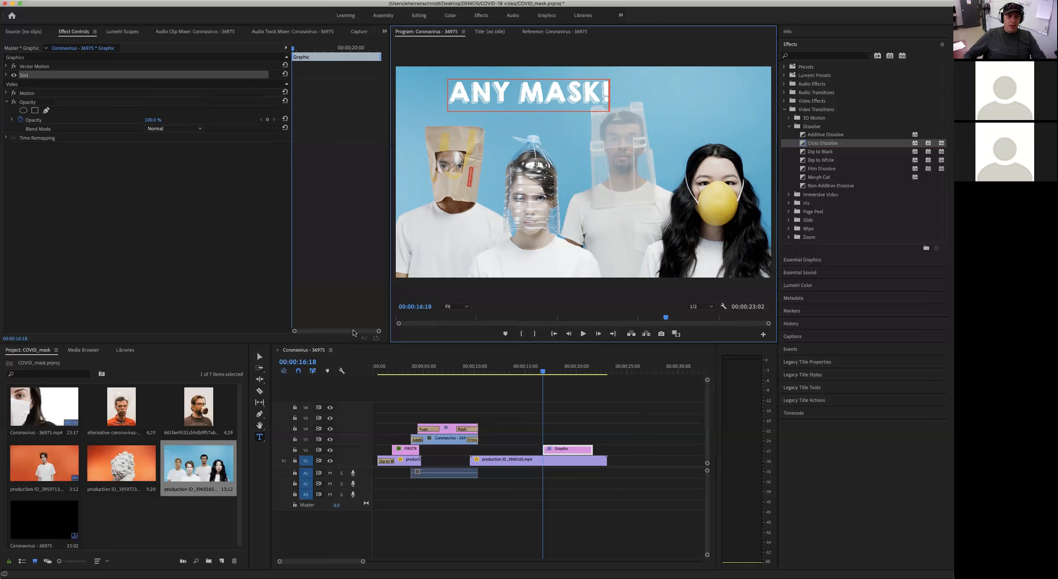
- Enlarge the "ANY MASK!" title to span most of the frame's width and position it near the top of the picture
click(260, 355)
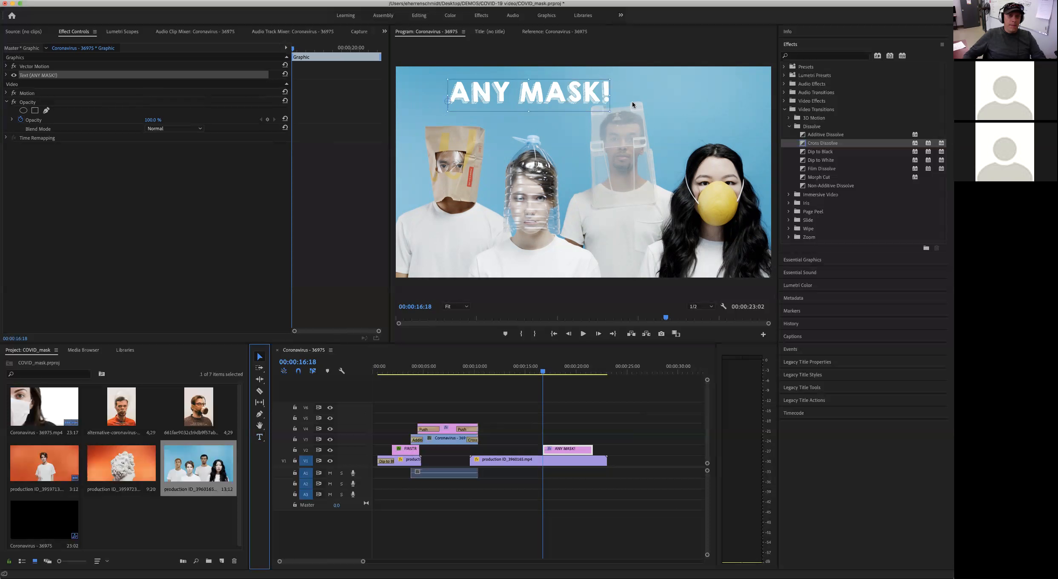
drag(608, 112, 740, 135)
drag(702, 93, 701, 114)
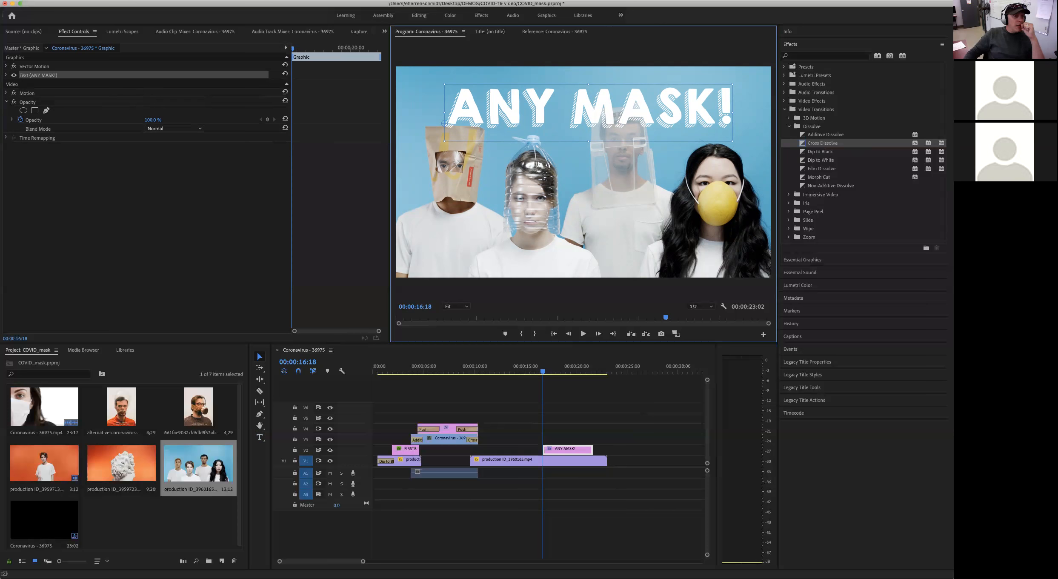
- Select the "ANY MASK!" title, expand its Motion properties, and bring the playhead back near the title's start
click(7, 103)
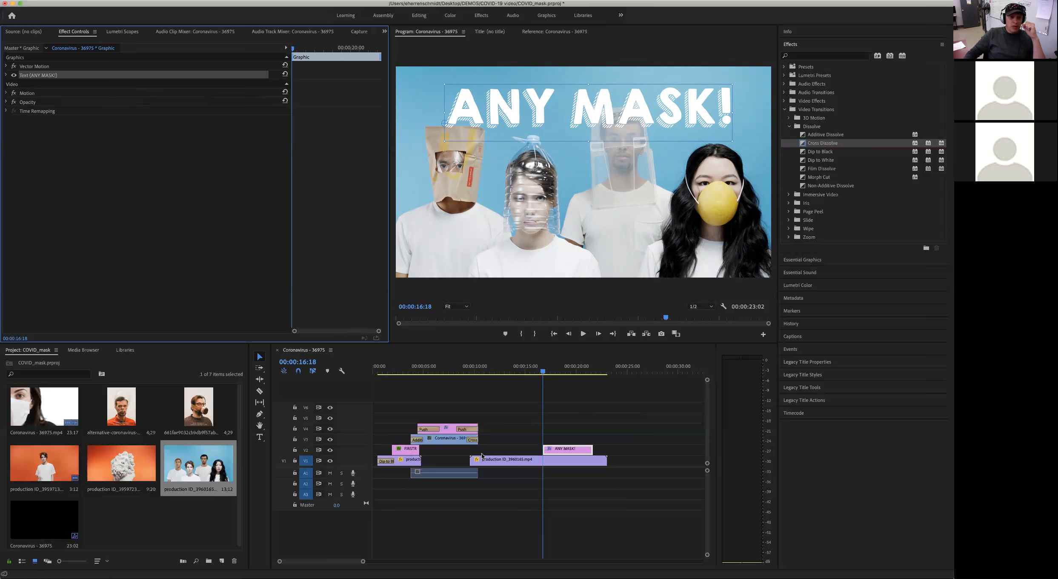
click(549, 401)
key(space)
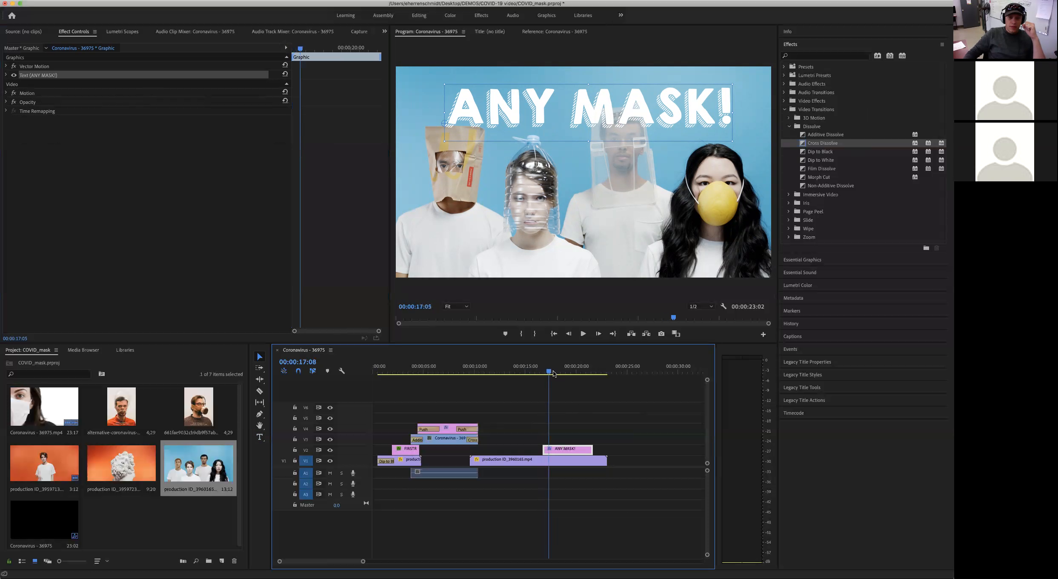
click(568, 461)
click(569, 450)
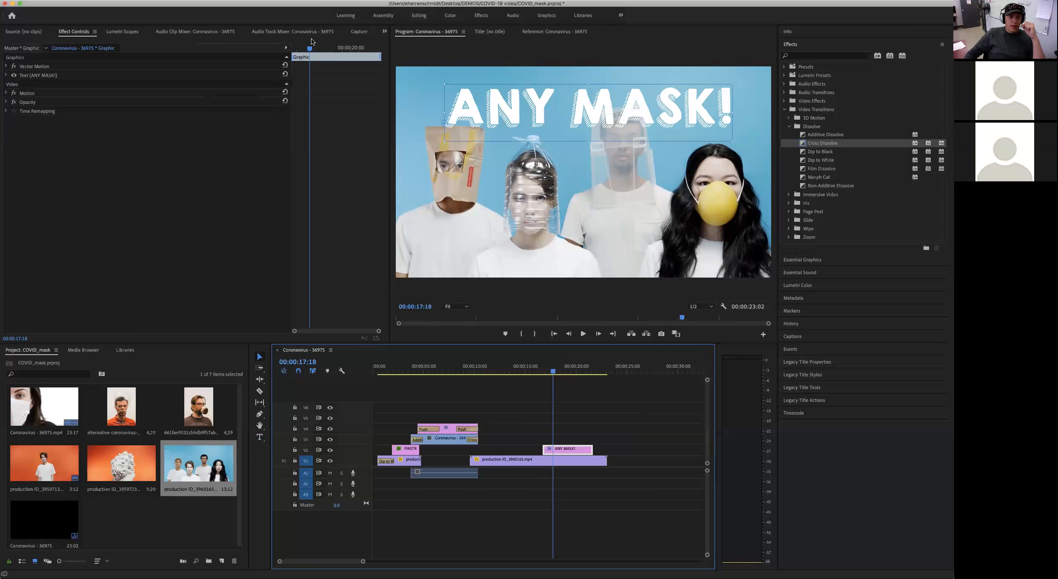
click(98, 59)
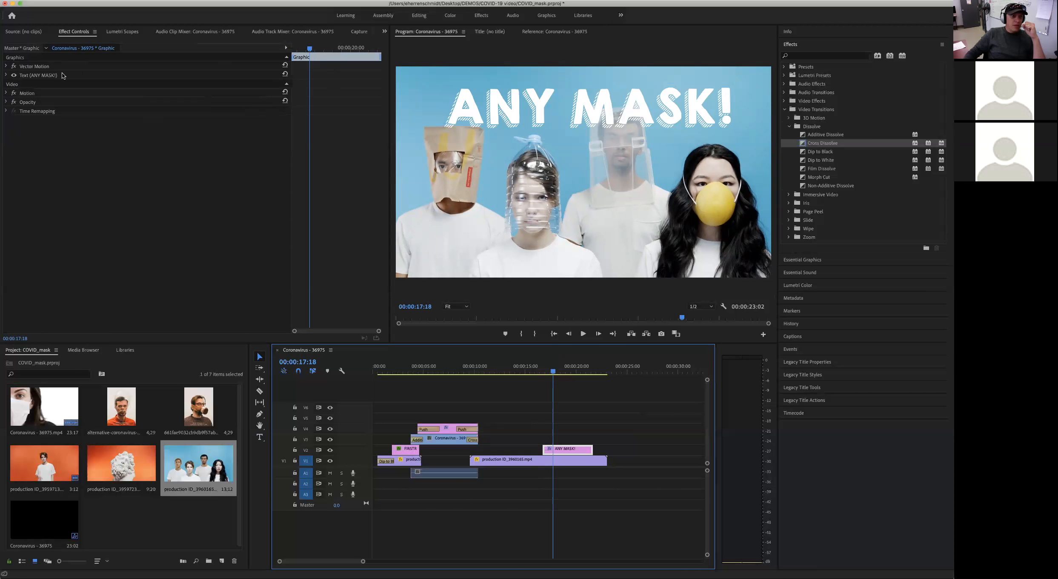
click(6, 93)
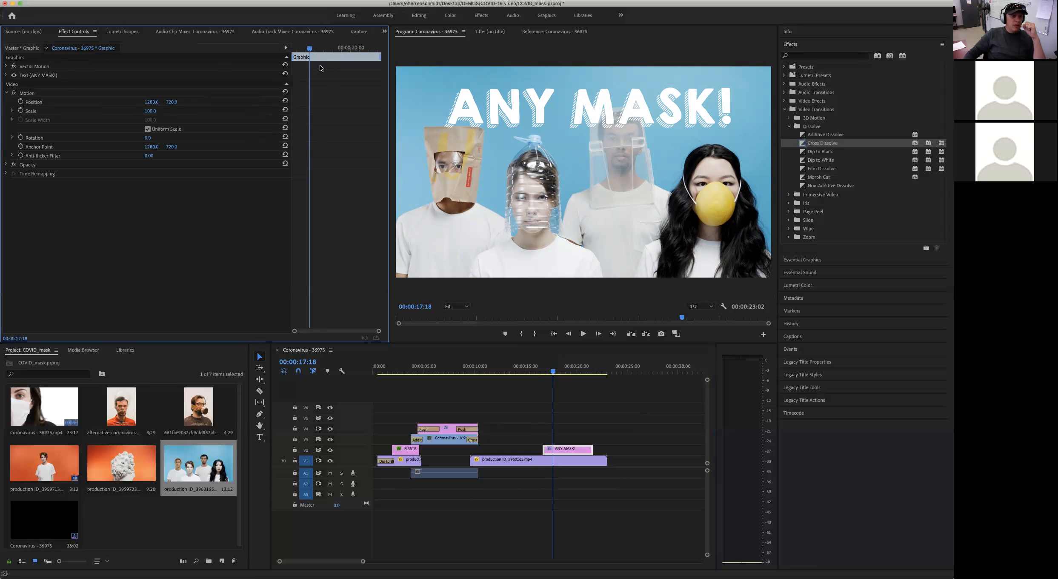
drag(297, 51, 293, 49)
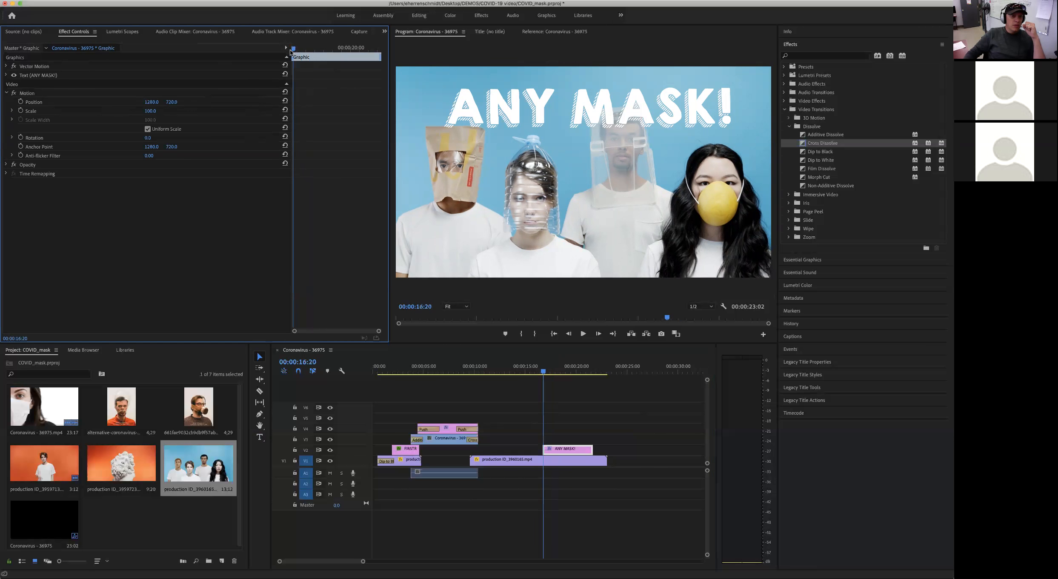
click(603, 121)
drag(604, 126, 605, 60)
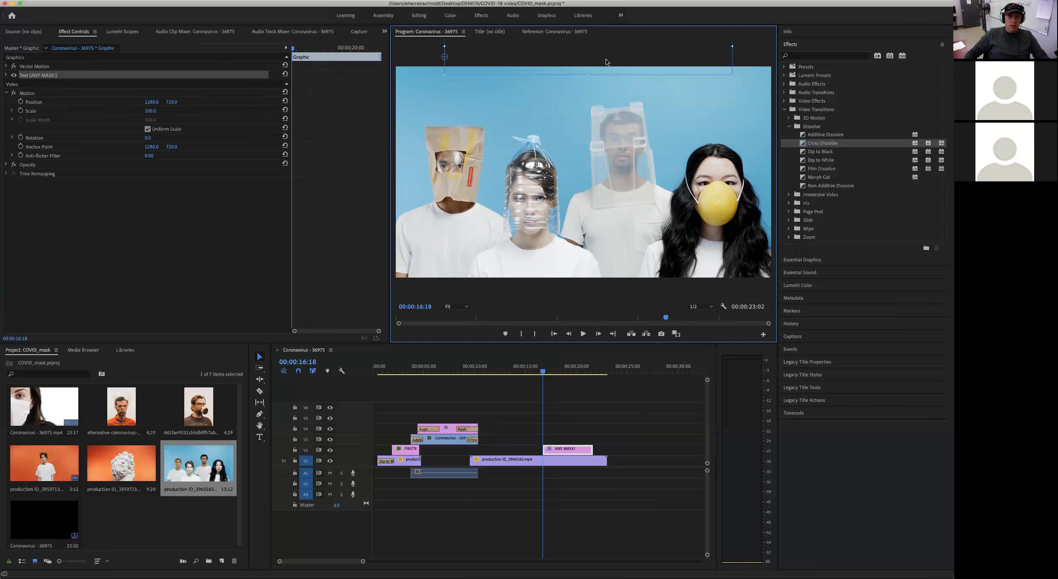
key(super+z)
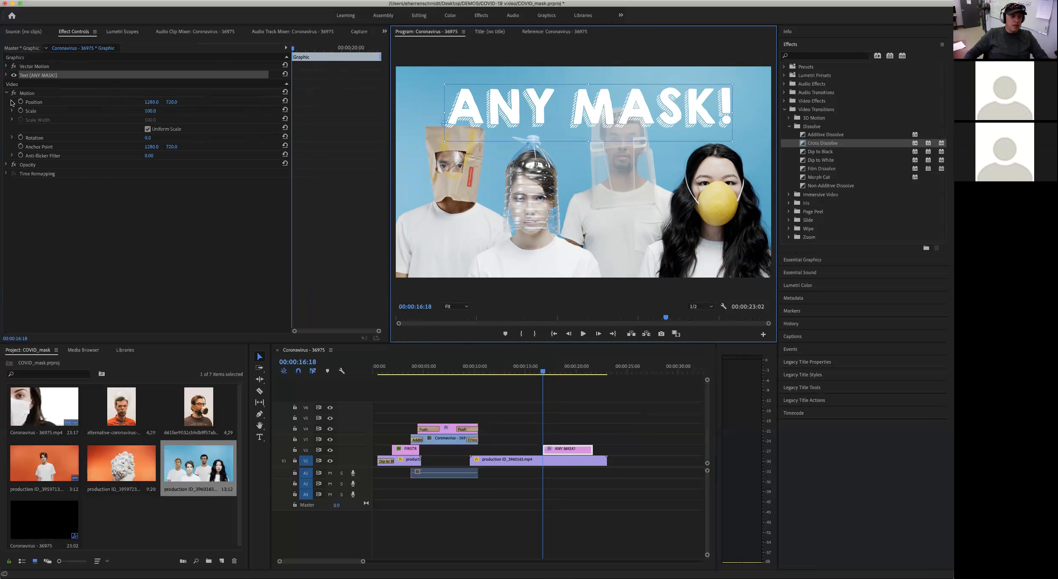
- Keyframe the title's vertical Position from 297 at 00:00:16:18 to 1137 at 00:00:20:00 so it drops in from above the frame
click(21, 101)
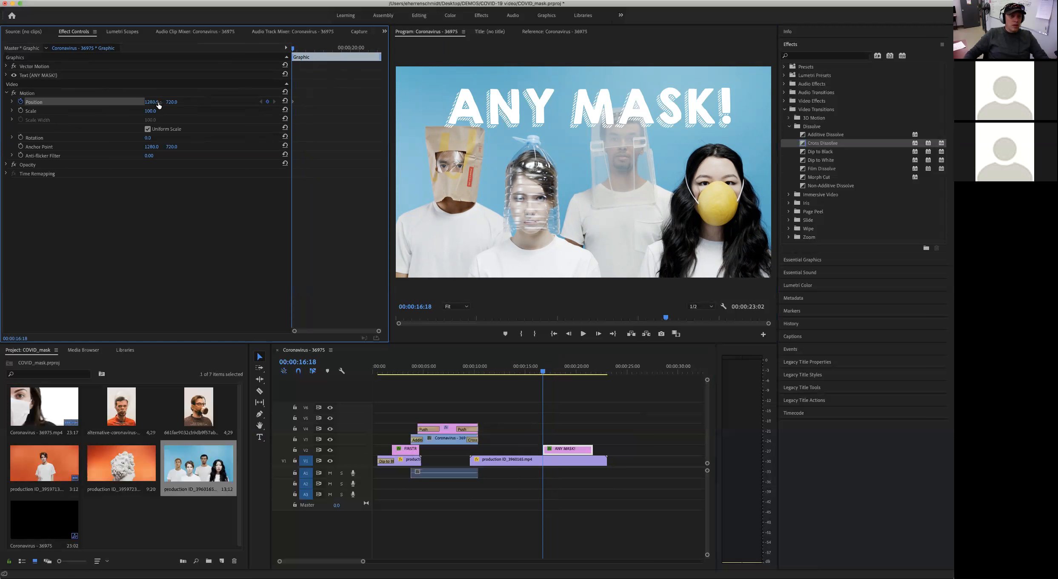
drag(172, 102, 6, 101)
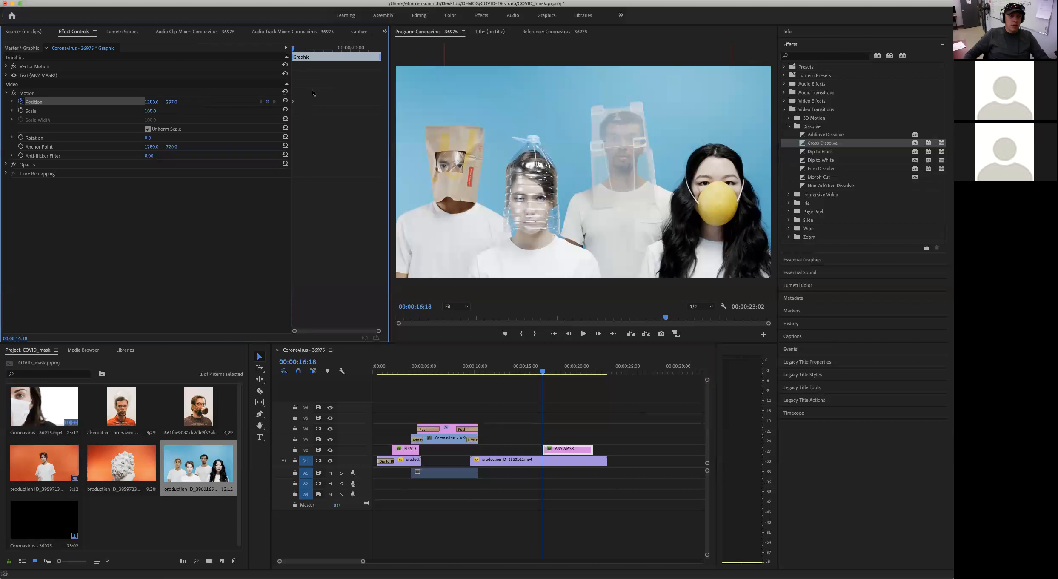
drag(304, 49, 340, 50)
click(352, 51)
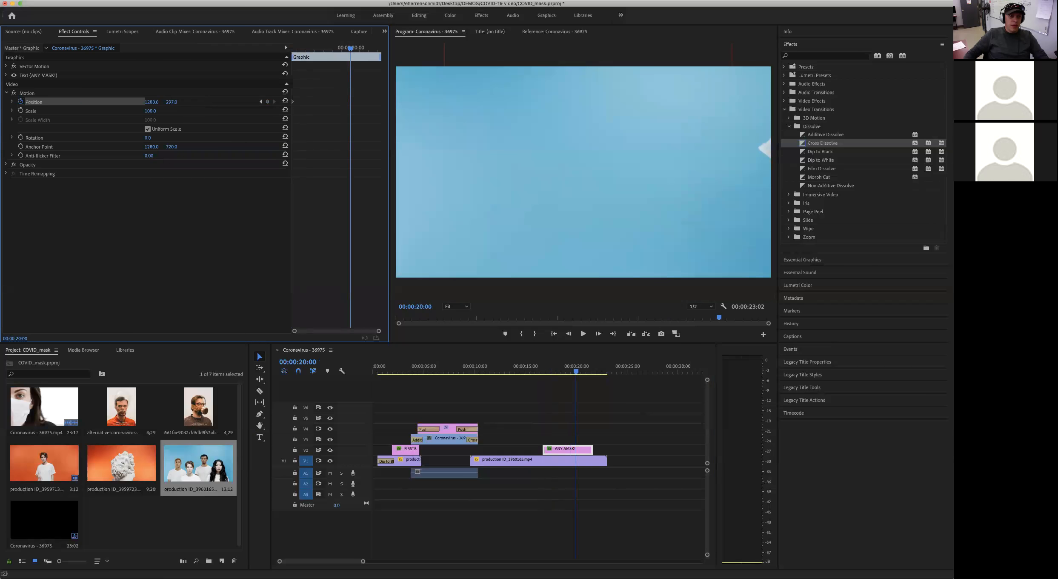
drag(171, 102, 260, 101)
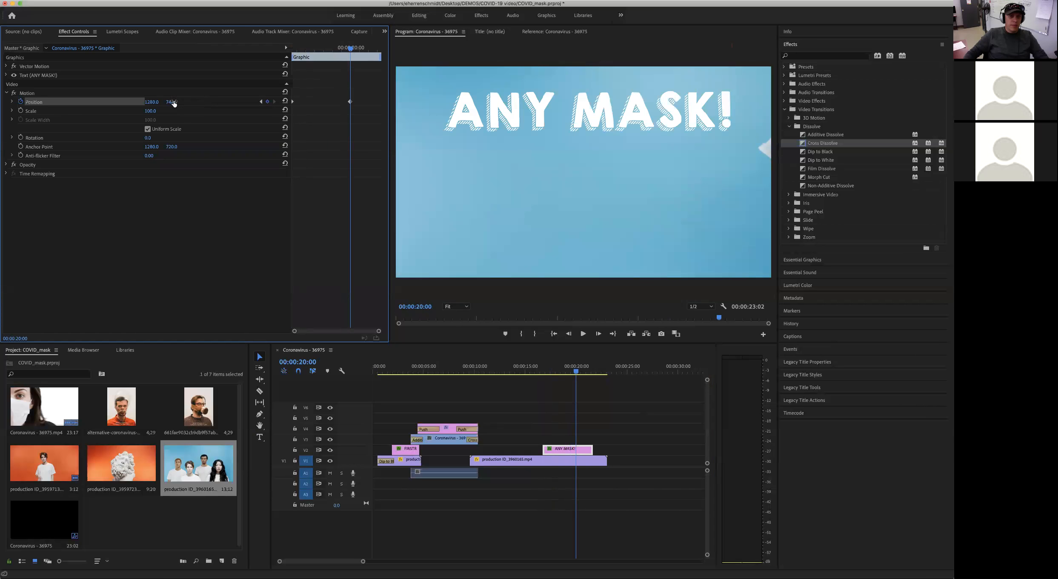
drag(261, 102, 314, 102)
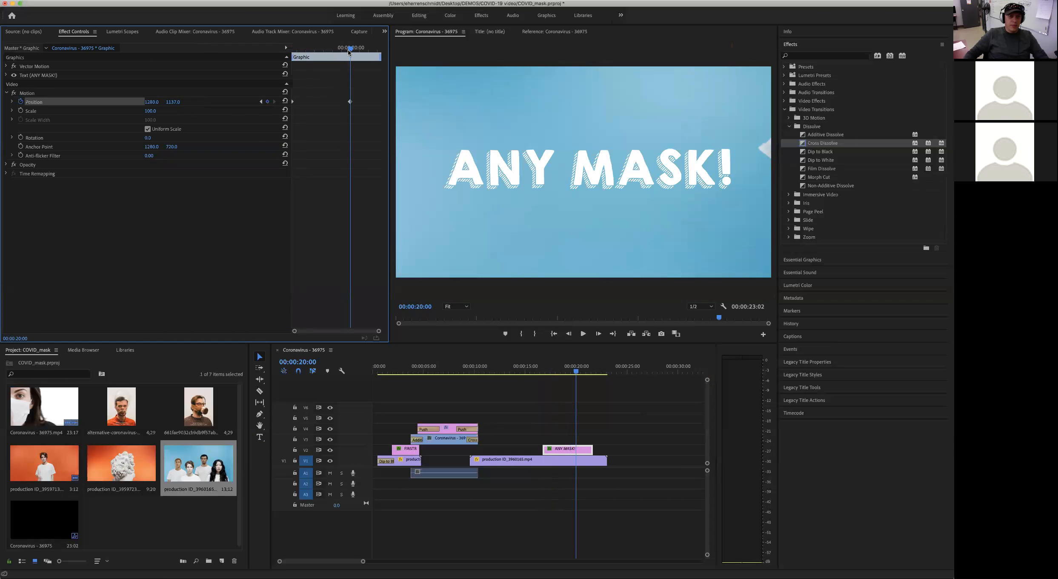
- Play the sequence from the start, and replay the last clip's lead-in to the "ANY MASK!" title to check pacing
drag(350, 49, 198, 53)
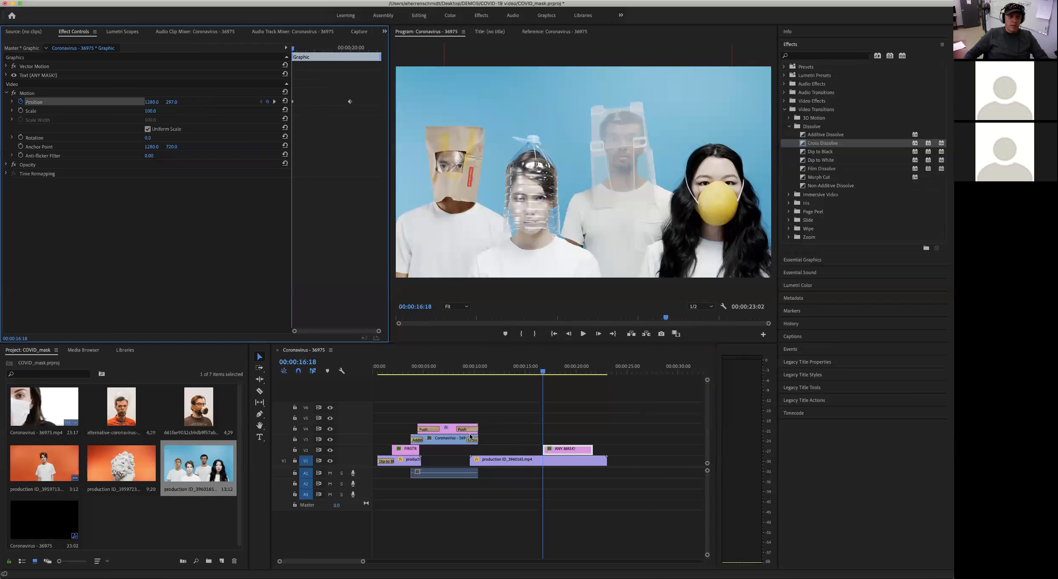
click(381, 372)
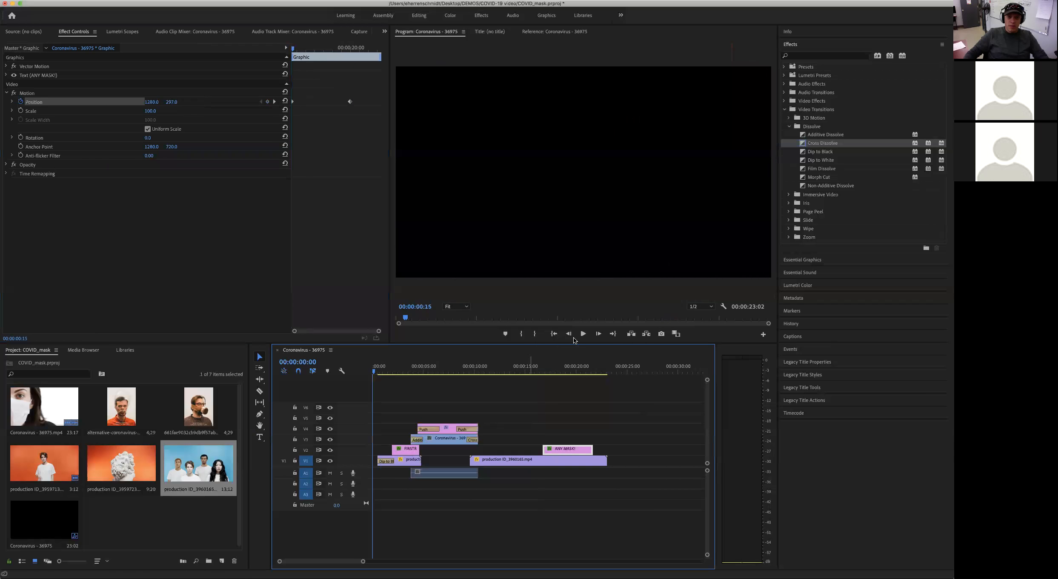
key(space)
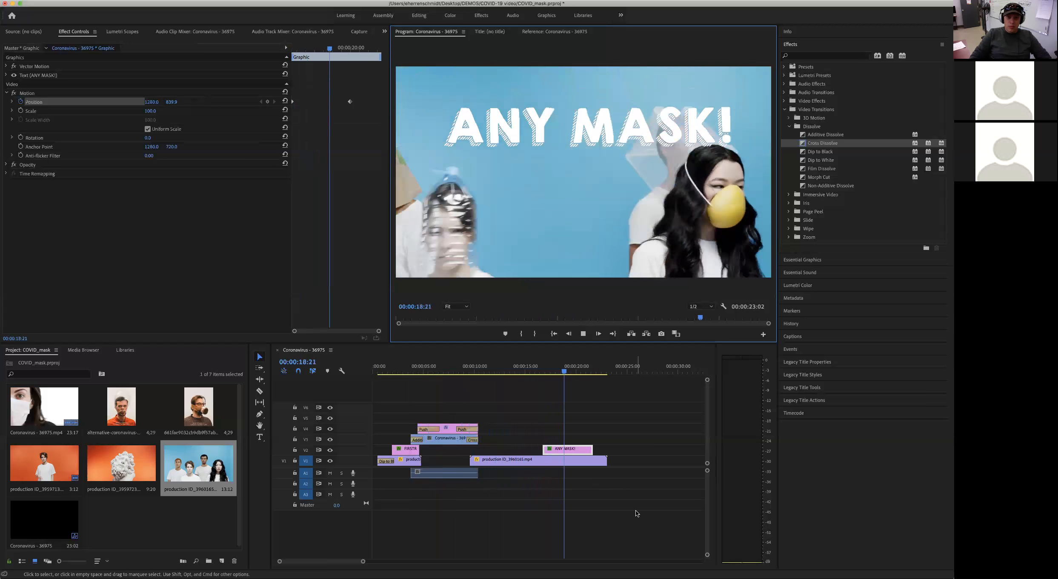
key(space)
drag(585, 373, 531, 373)
click(536, 462)
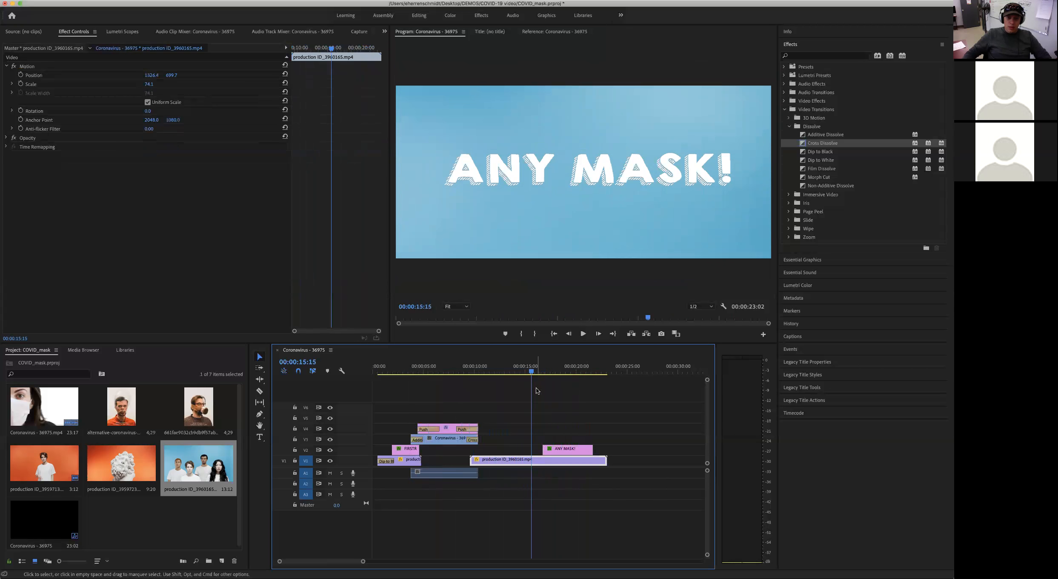
drag(532, 374, 517, 374)
click(583, 334)
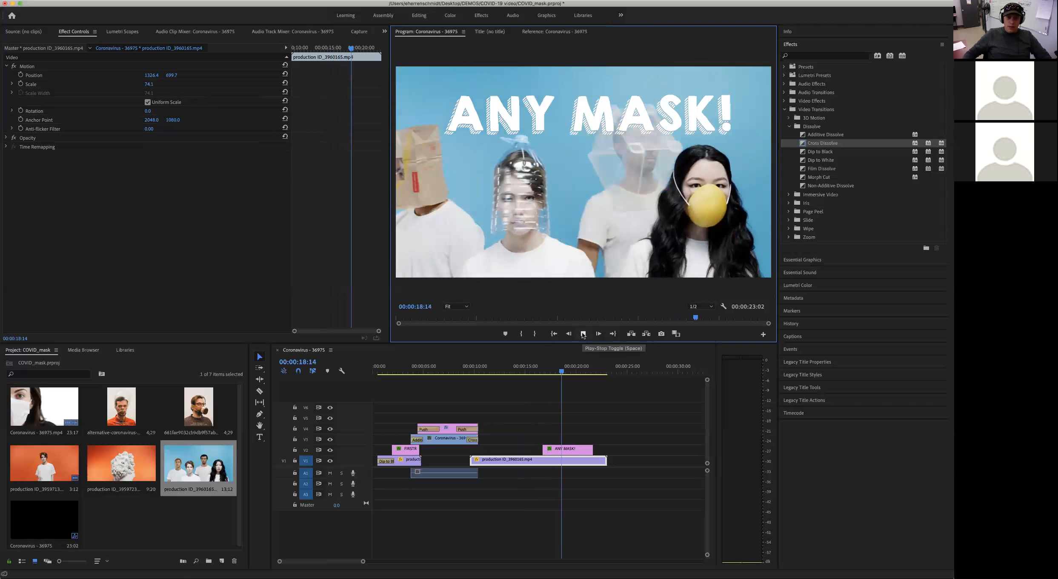
click(583, 334)
- Split production ID_3960165.mp4 at 00:00:17:06, just after the "ANY MASK!" title begins
drag(564, 373, 547, 373)
click(260, 402)
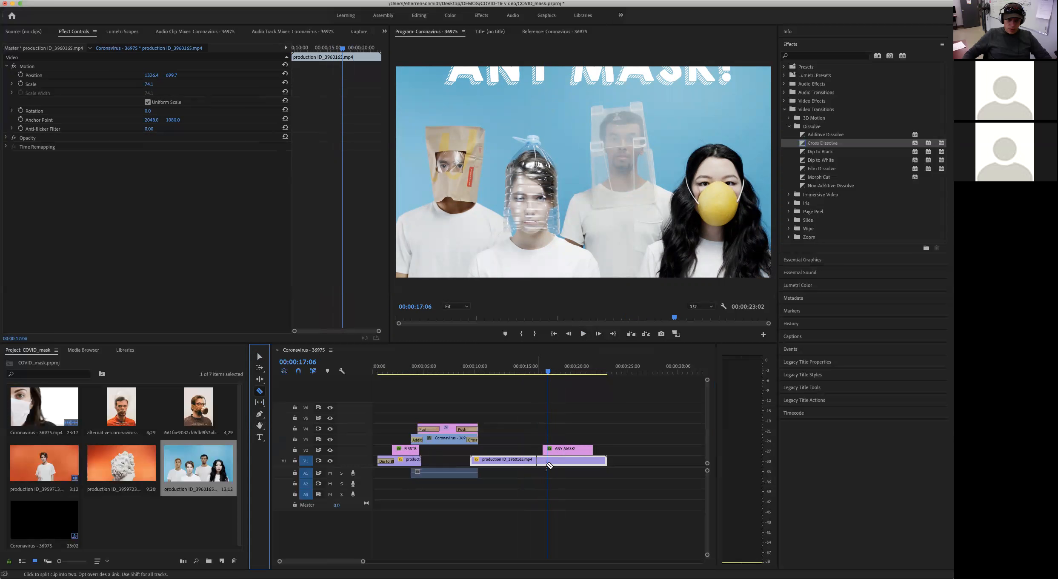
click(549, 461)
key(v)
- Set the speed of the first part of production ID_3960165.mp4 to 150%
click(532, 463)
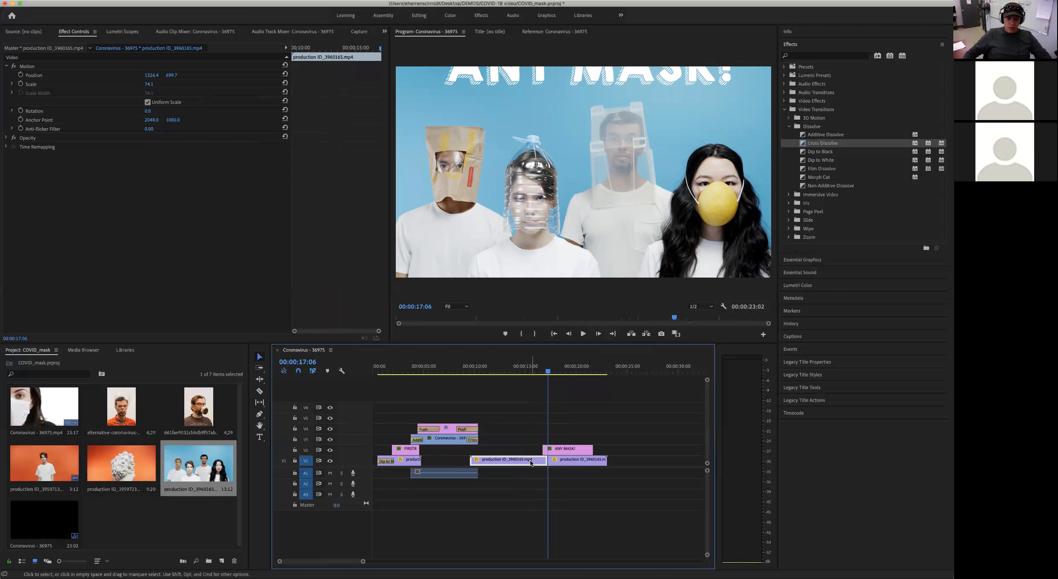
right_click(531, 462)
click(544, 453)
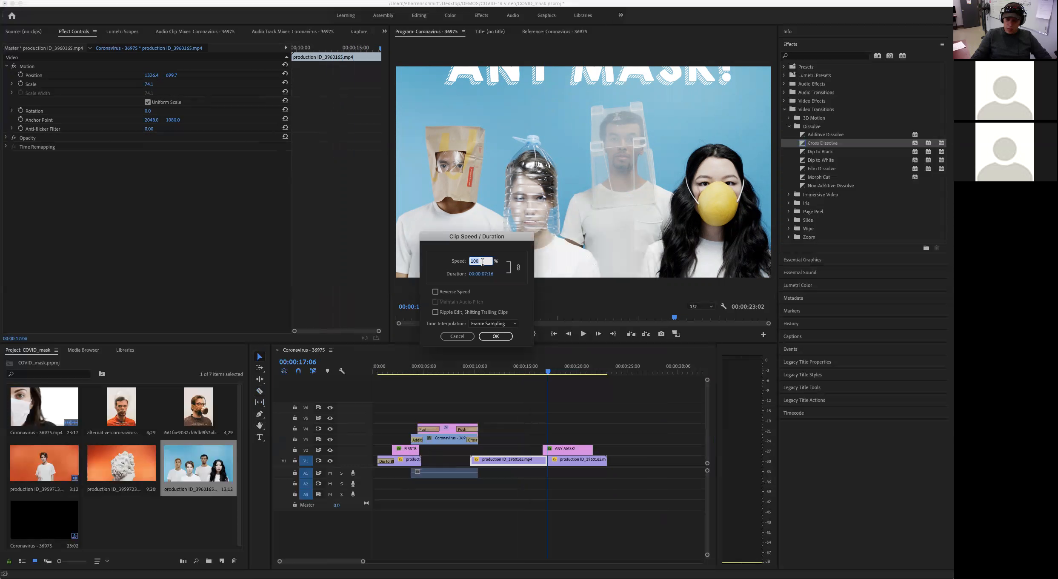
text(150)
click(496, 336)
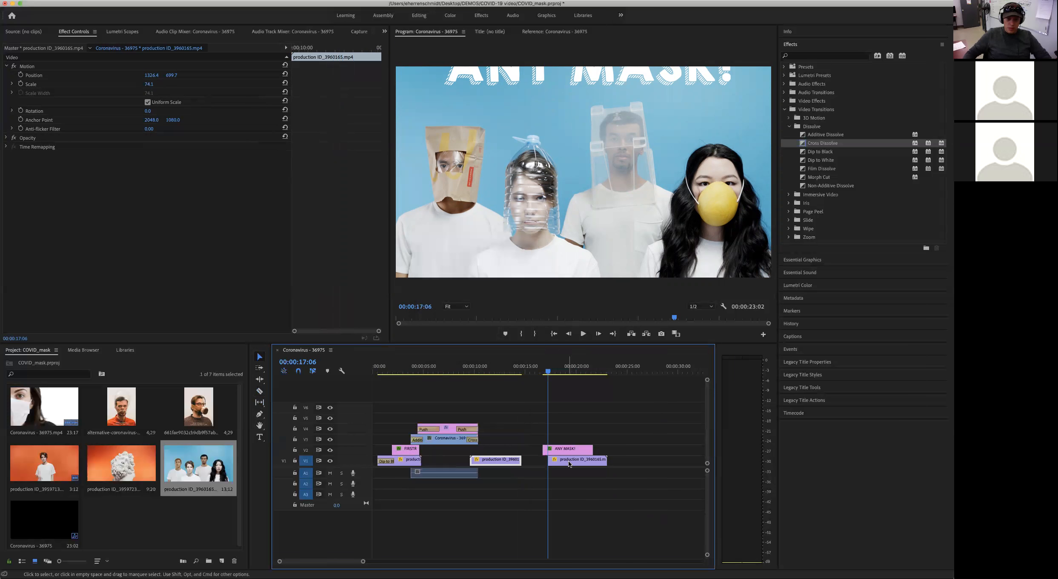
- Move the second part of production ID_3960165.mp4 and the "ANY MASK!" title earlier to close the gap, and play from 00:00:09:07
drag(569, 463, 534, 454)
drag(505, 377, 467, 375)
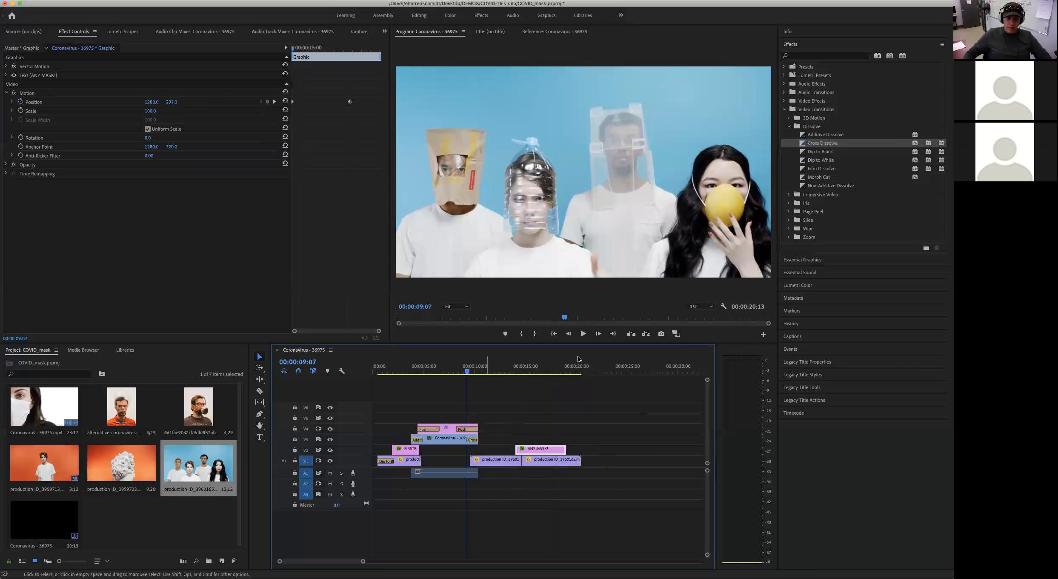
click(583, 334)
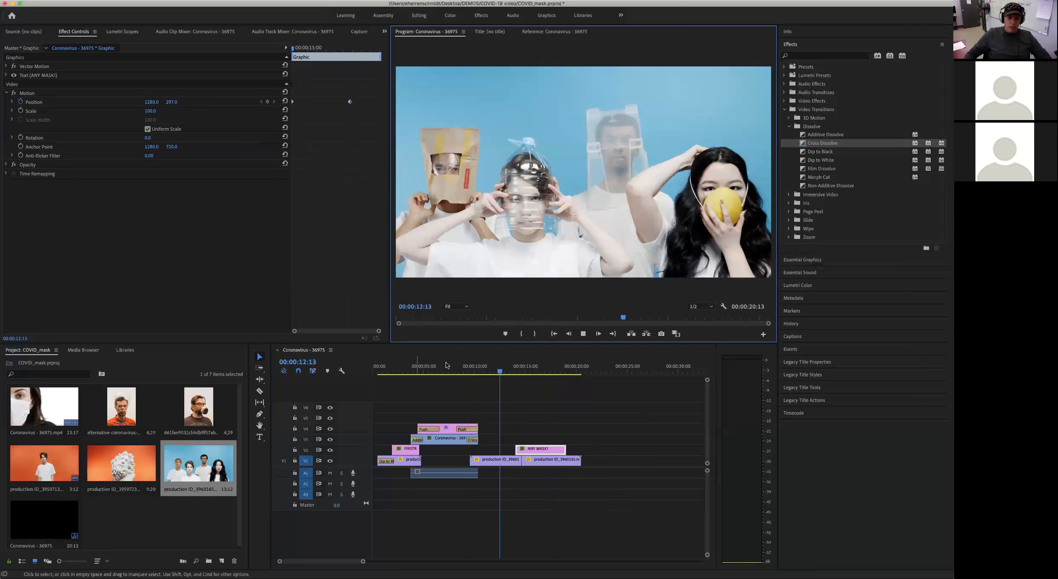
- Play the sequence from the start, and replay the "ANY MASK!" title section from 00:00:16:11
drag(446, 364, 373, 371)
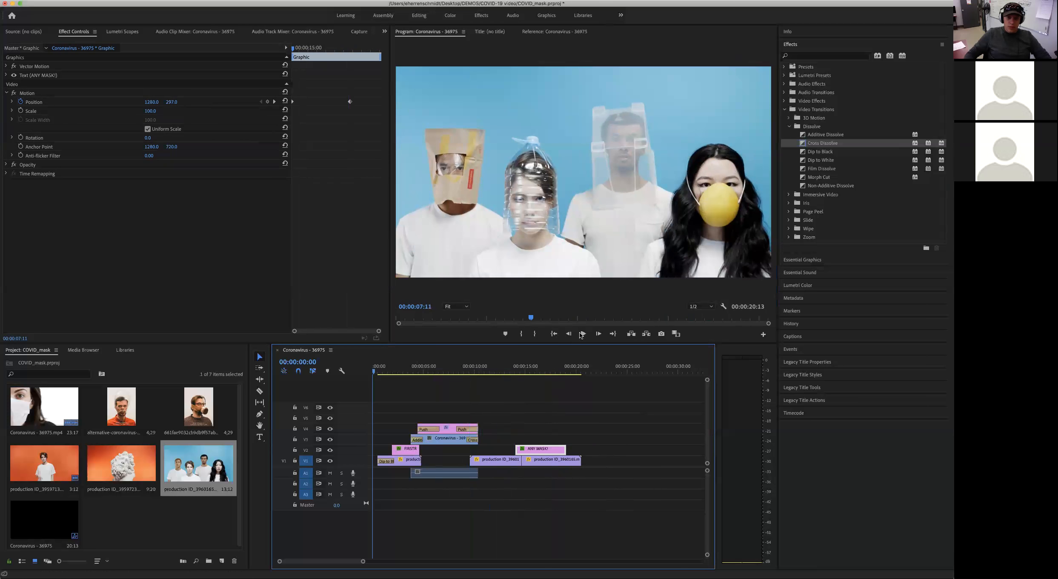
click(582, 333)
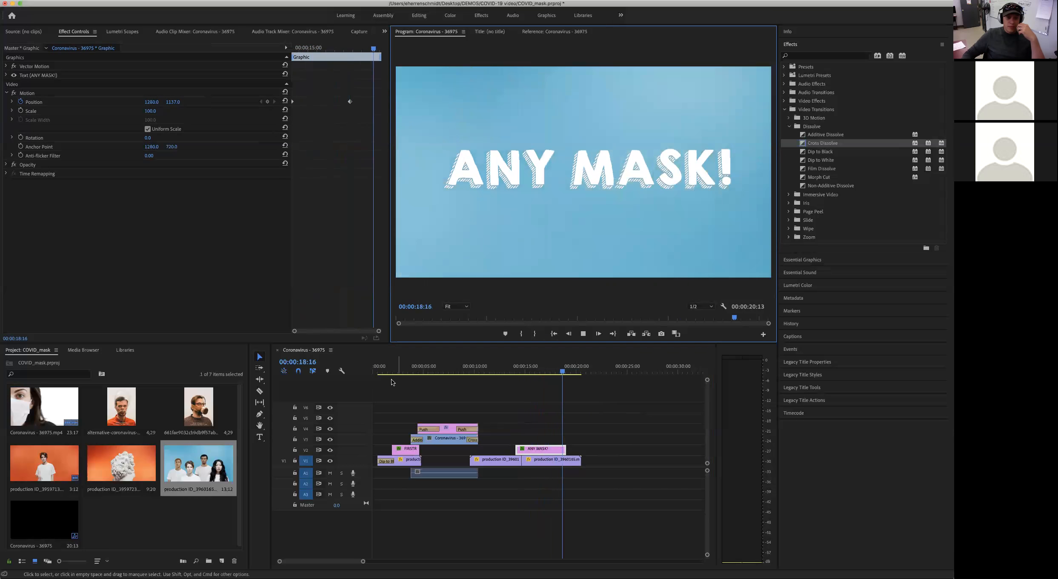
click(582, 333)
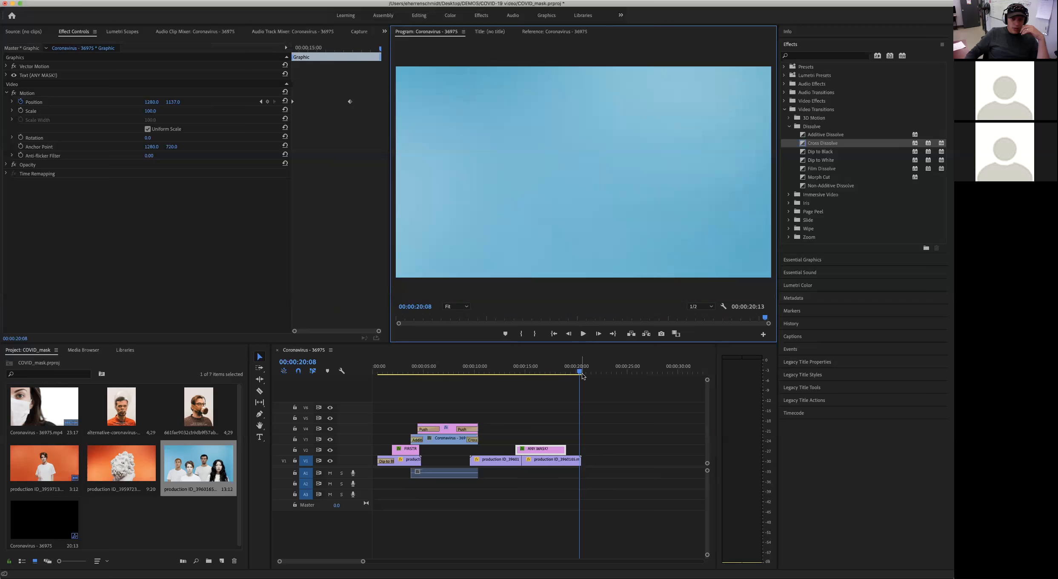
drag(582, 376, 539, 372)
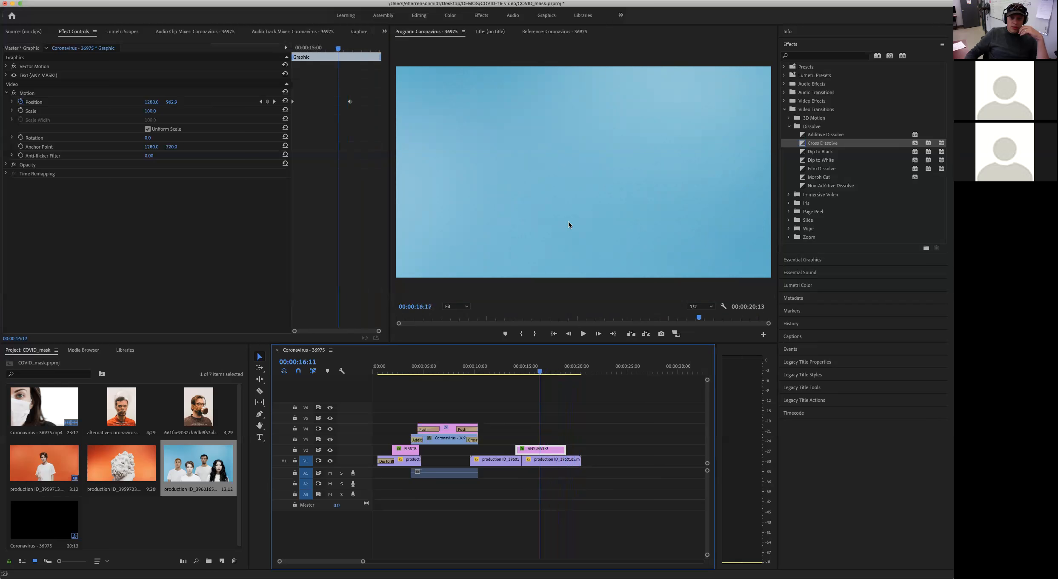
click(583, 334)
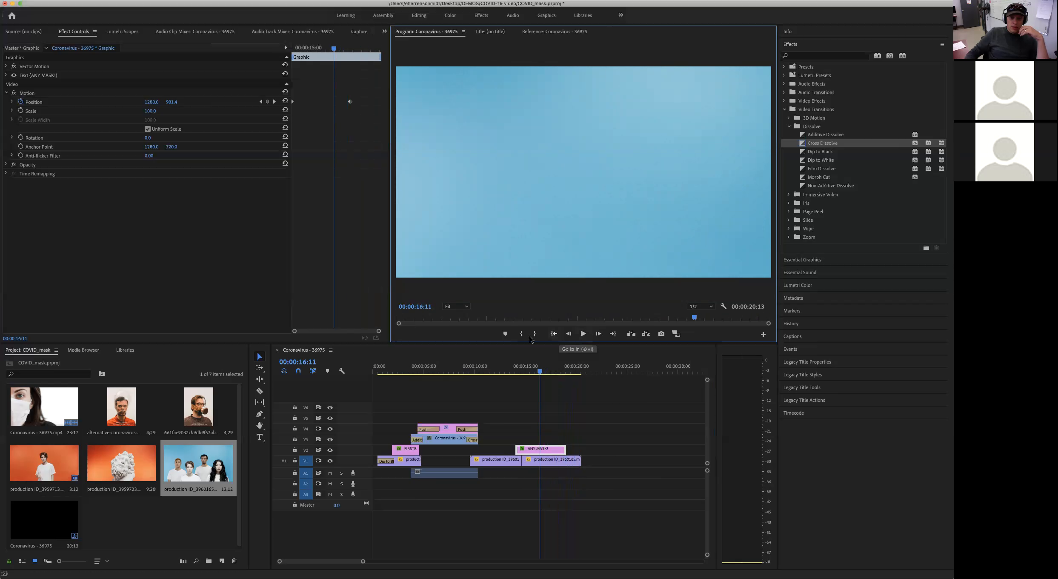
click(584, 334)
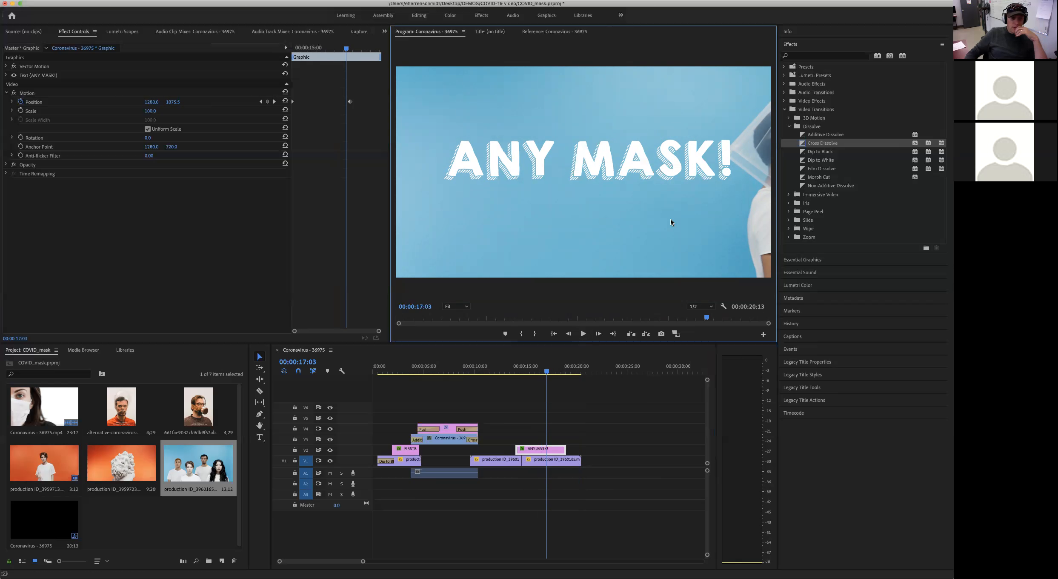
click(547, 373)
key(Left)
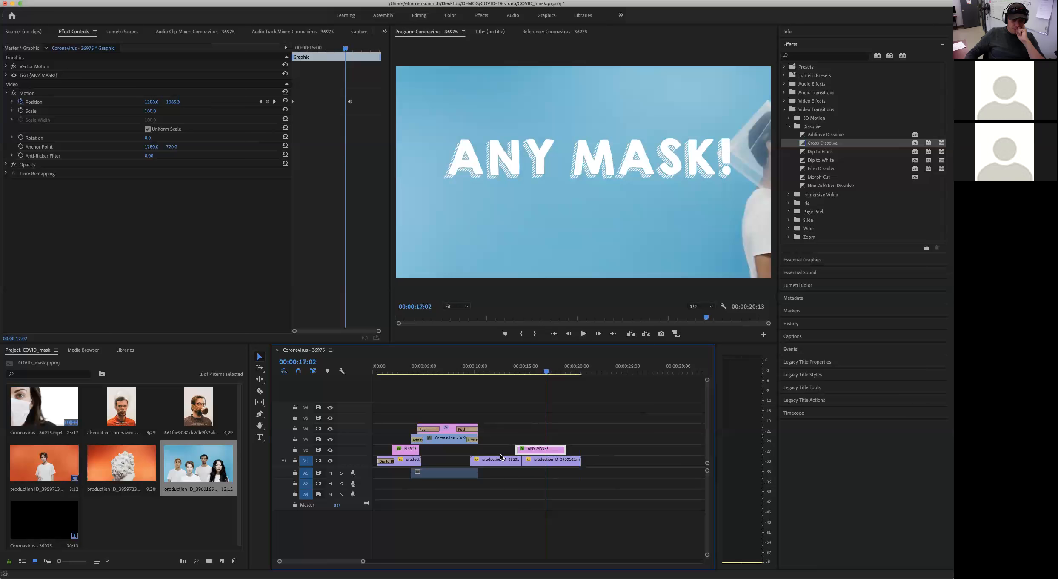
- Place the alternative-coronavirus image on V2 right after the end of the last production clip, and play the lead-in to it
drag(547, 372, 583, 376)
click(146, 411)
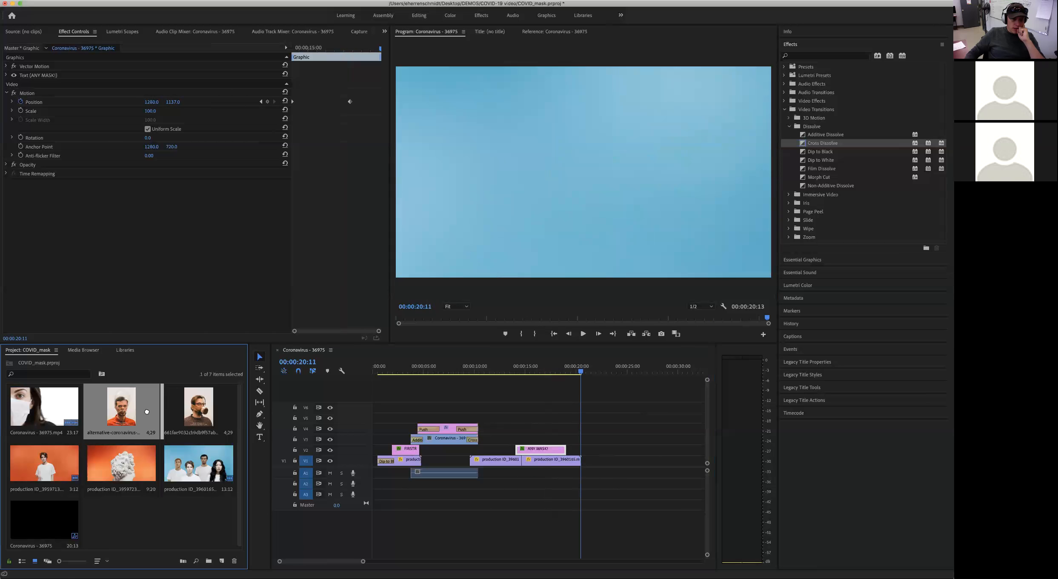
drag(437, 405, 596, 454)
drag(581, 373, 570, 374)
click(583, 334)
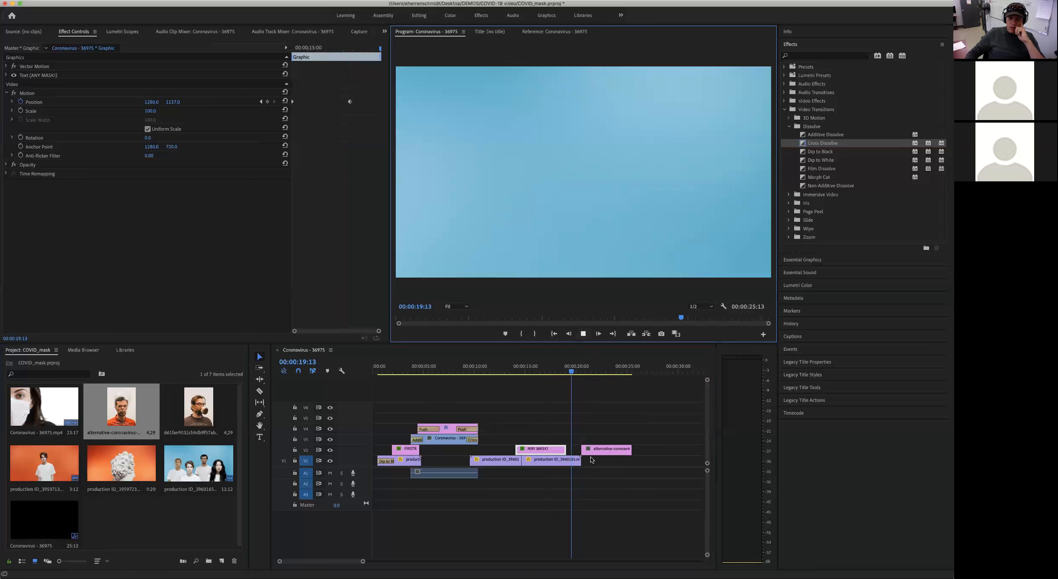
click(536, 373)
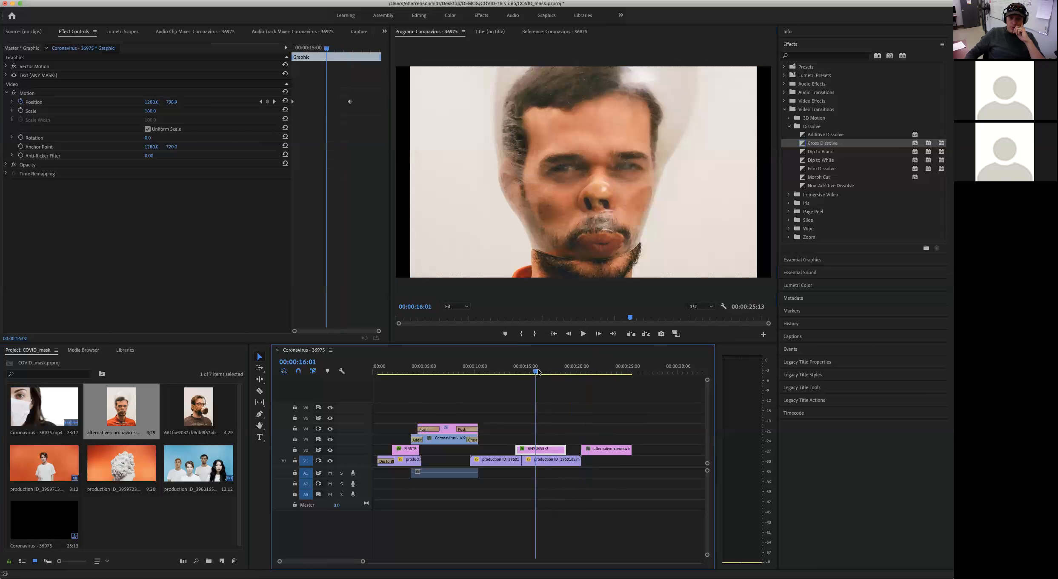
click(583, 334)
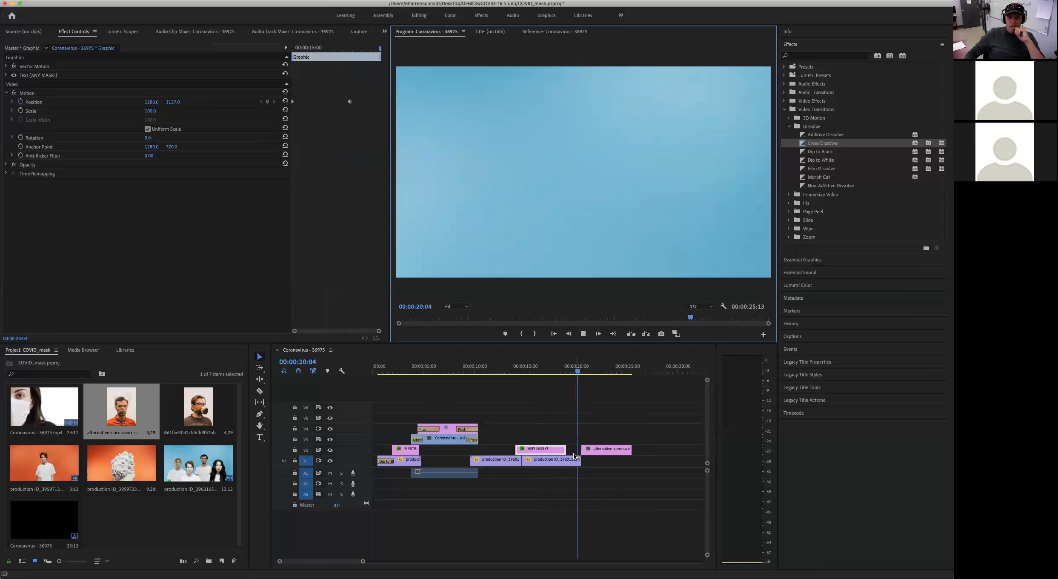
click(581, 335)
click(558, 373)
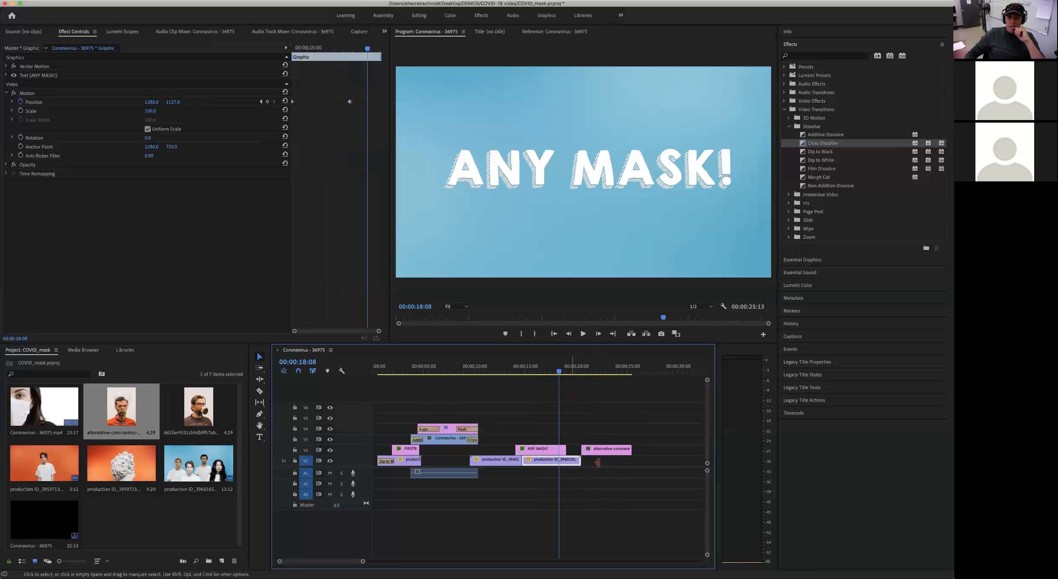
- Move the image directly after the "ANY MASK!" title, add a Cross Dissolve to the last production clip's end, and preview the changeover
click(574, 459)
drag(608, 449, 597, 458)
drag(802, 145, 573, 461)
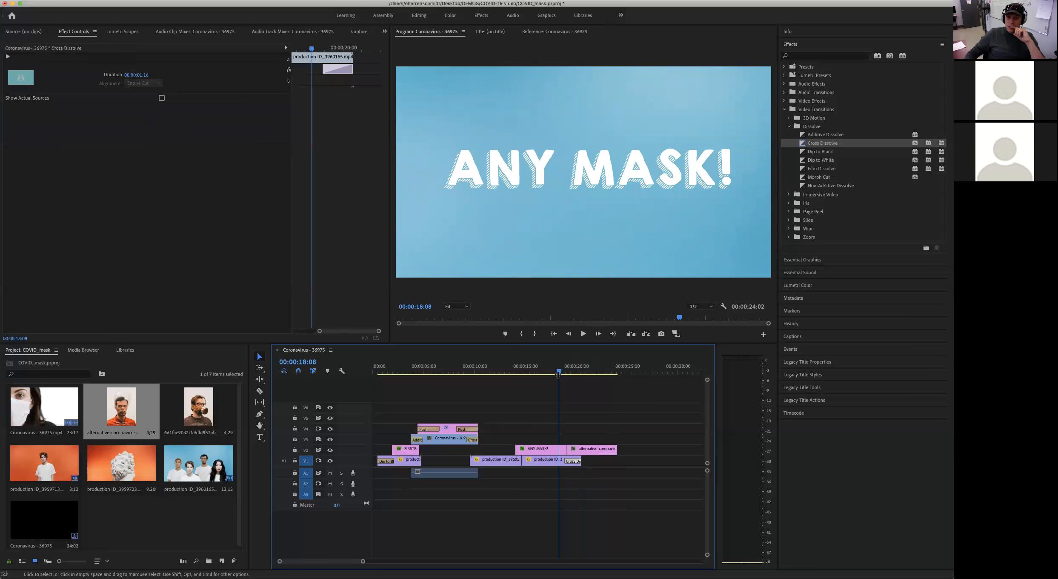
click(583, 334)
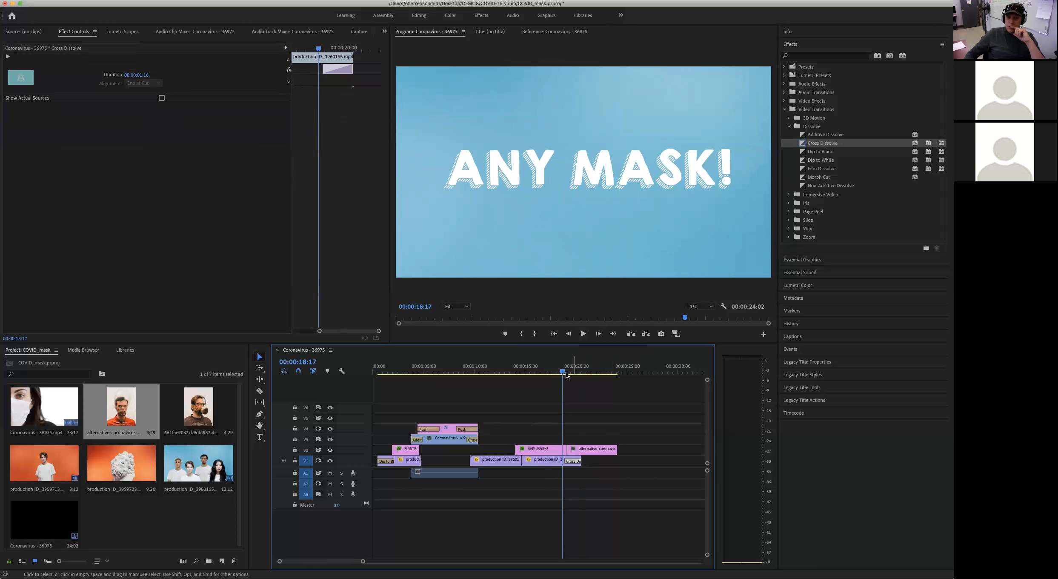
click(674, 223)
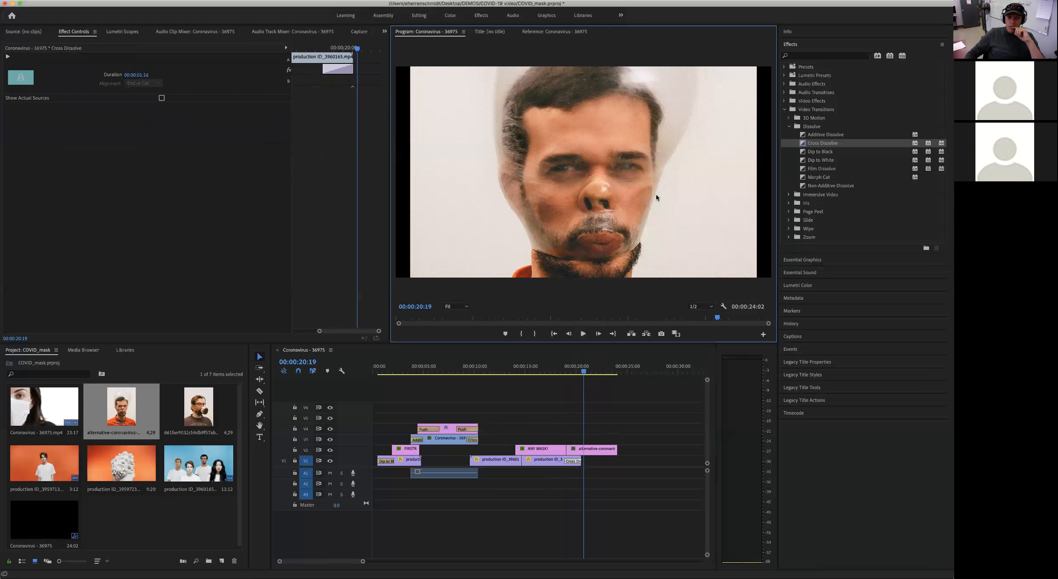
- Enlarge the image to 117.4 scale so it fills the frame width, and reposition it to 1213.2, 1837.7
click(616, 201)
mouse_move(636, 196)
mouse_down()
mouse_move(646, 202)
mouse_move(632, 199)
mouse_up()
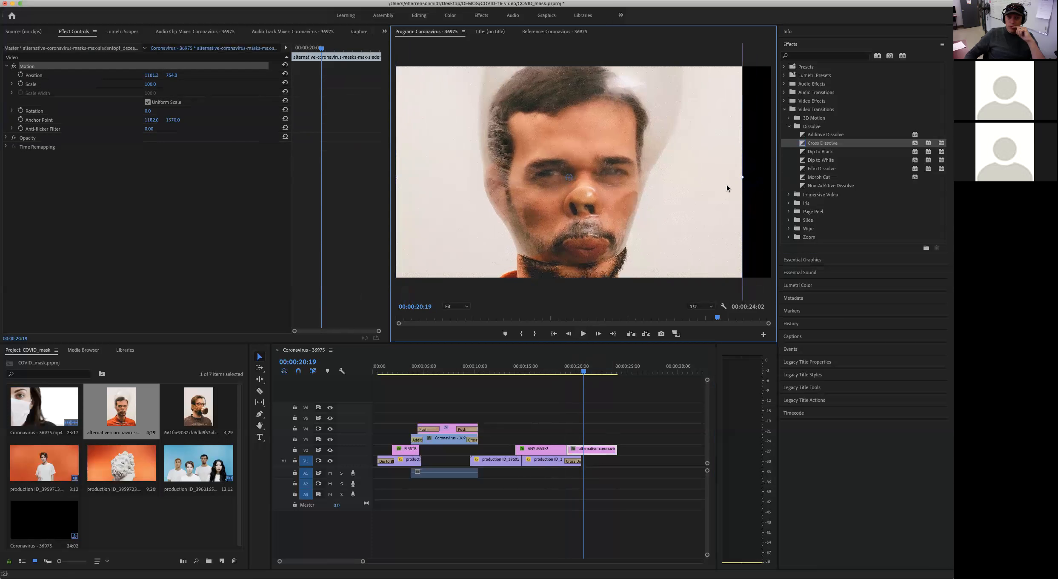
drag(741, 178, 771, 175)
drag(698, 111, 699, 251)
drag(694, 156, 699, 132)
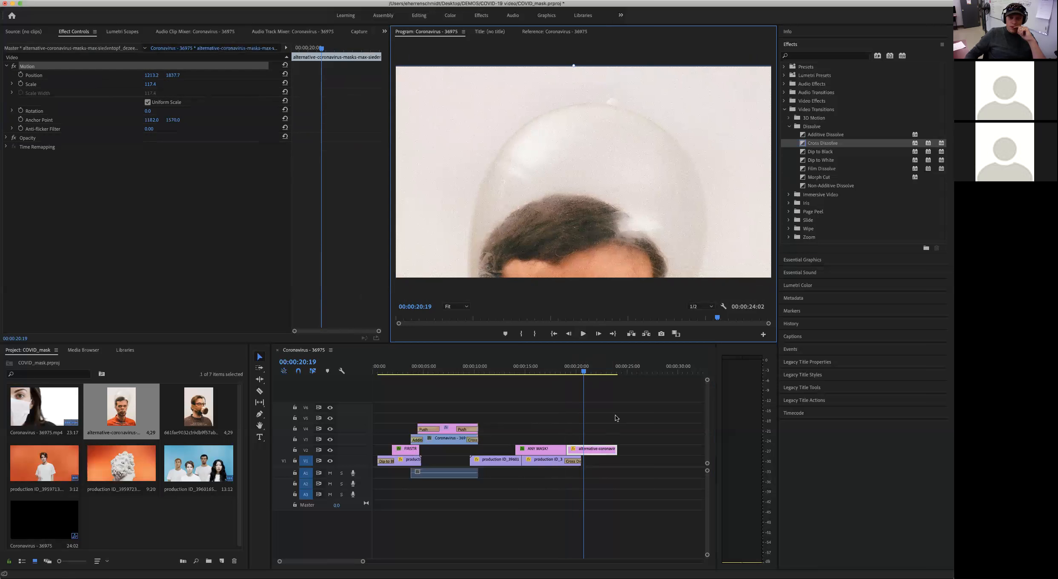
- Keyframe the image's position at its start, 00:00:19:02, and set its vertical position to 311.7 at 00:00:24:00
click(599, 453)
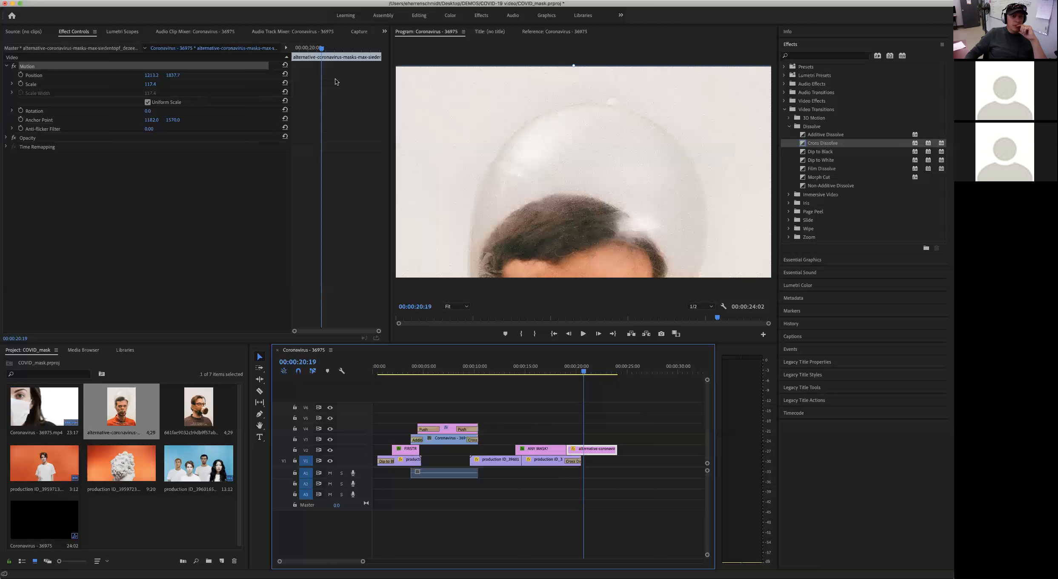
drag(323, 50, 282, 51)
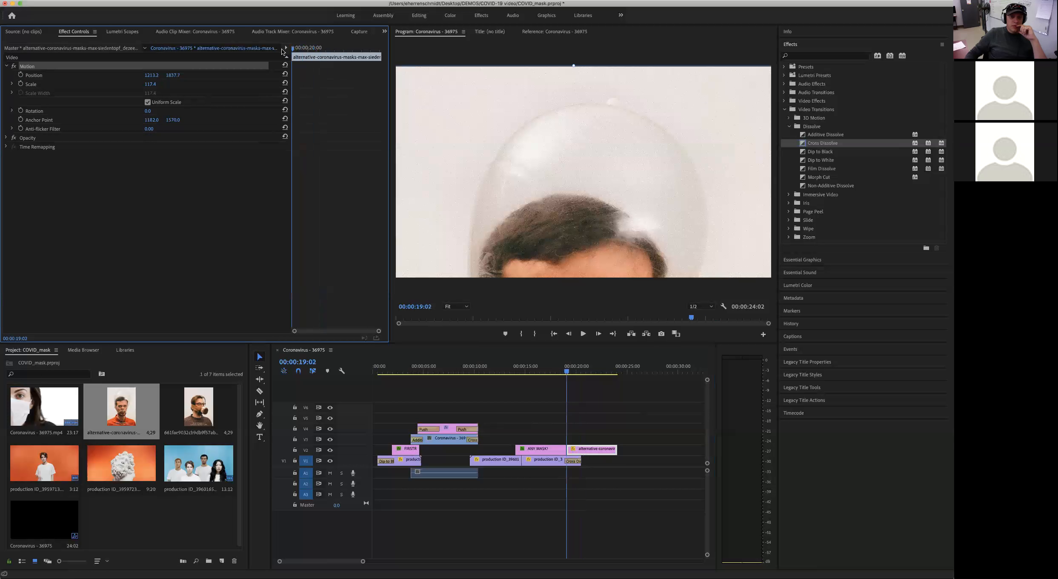
click(20, 75)
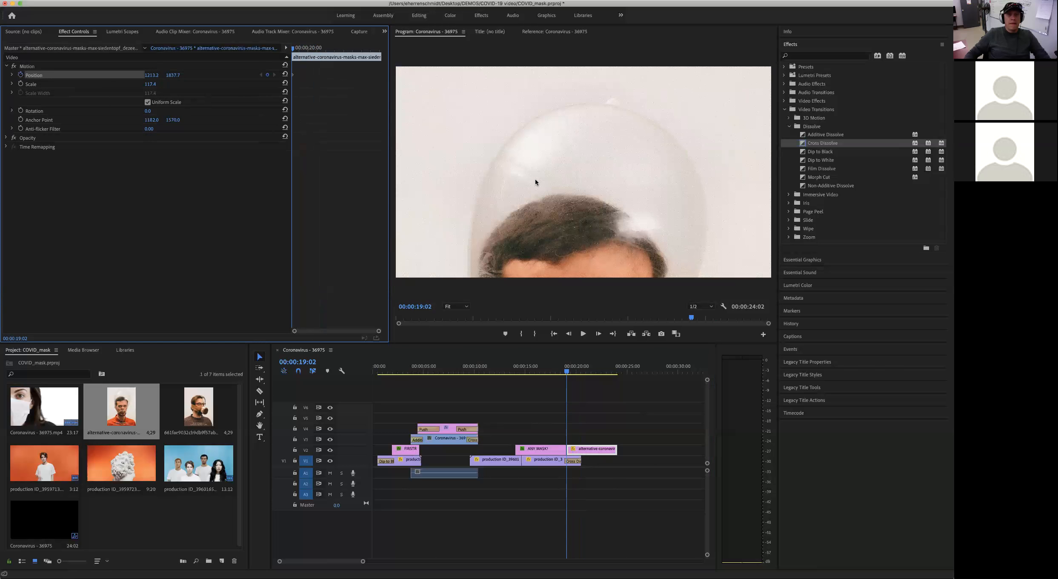
drag(567, 372, 616, 372)
key(Right)
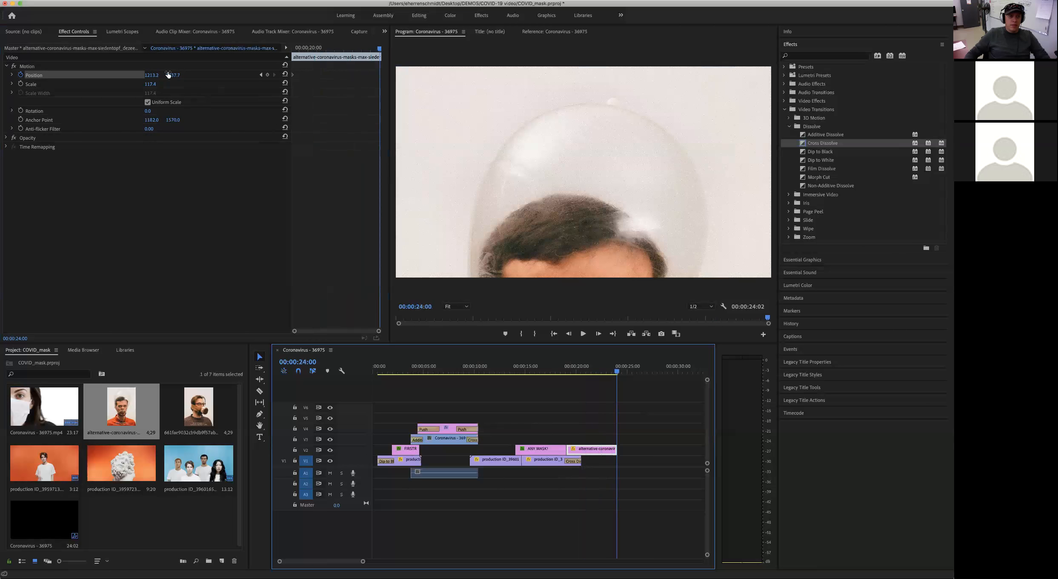
click(169, 75)
mouse_move(169, 75)
mouse_down()
mouse_move(185, 76)
mouse_move(132, 76)
mouse_move(174, 75)
mouse_up()
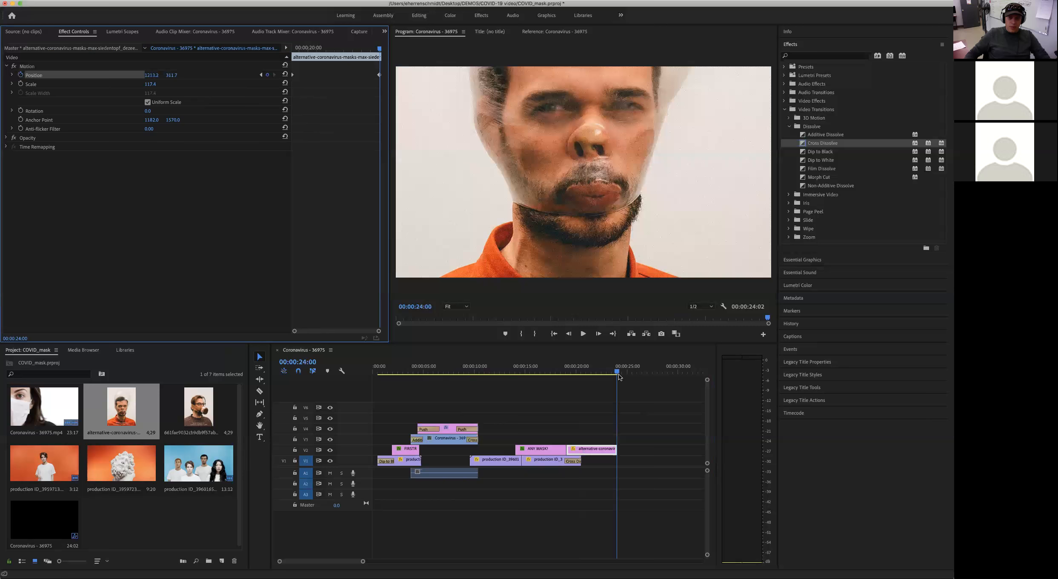
- Play the ending from 00:00:14:06, and save the project
drag(613, 372, 517, 373)
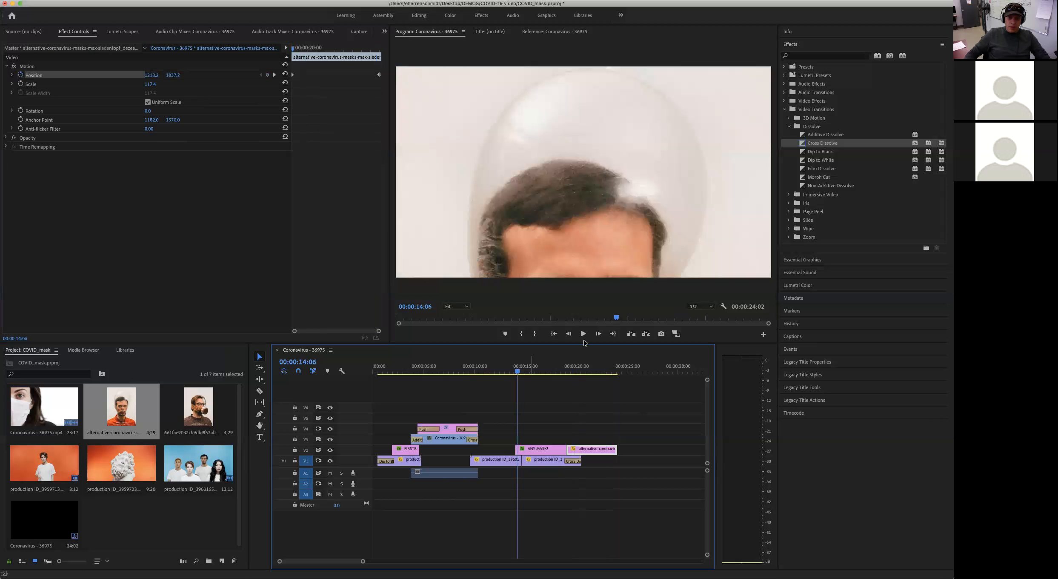
key(space)
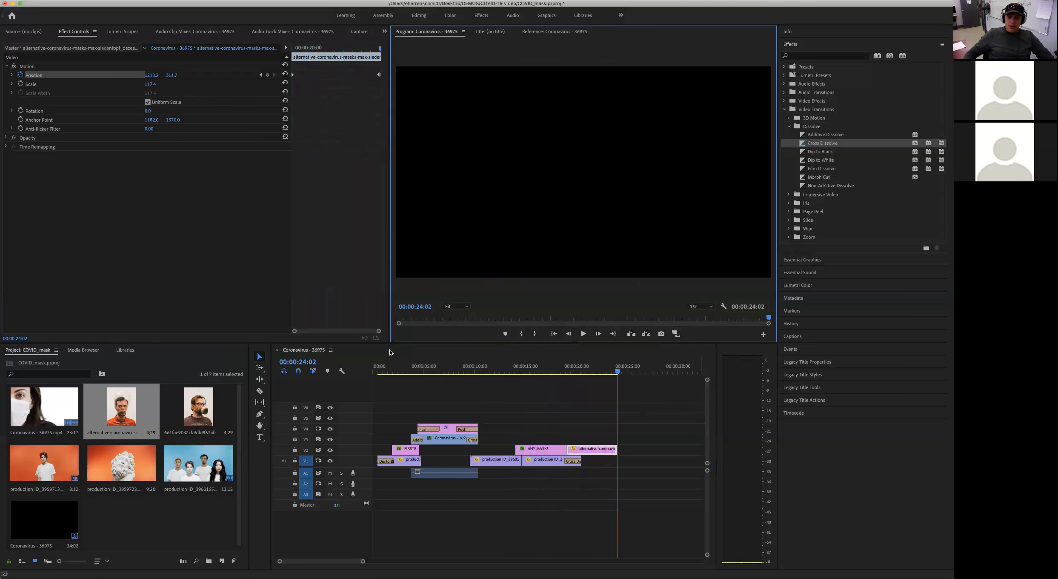
key(super+s)
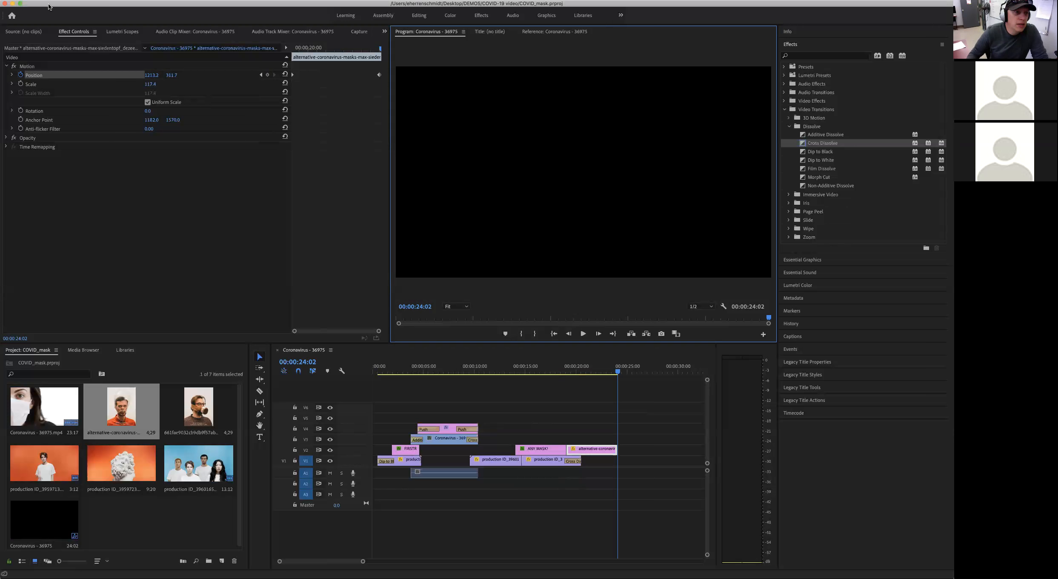
- Open the media export settings for the sequence, and keep the H.264 format
click(64, 1)
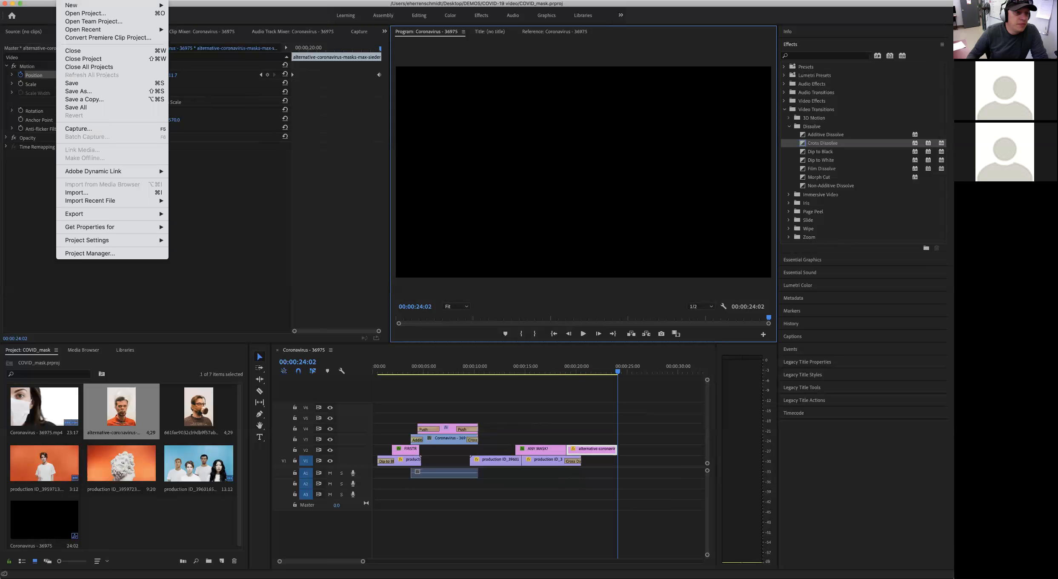
mouse_move(100, 218)
click(190, 214)
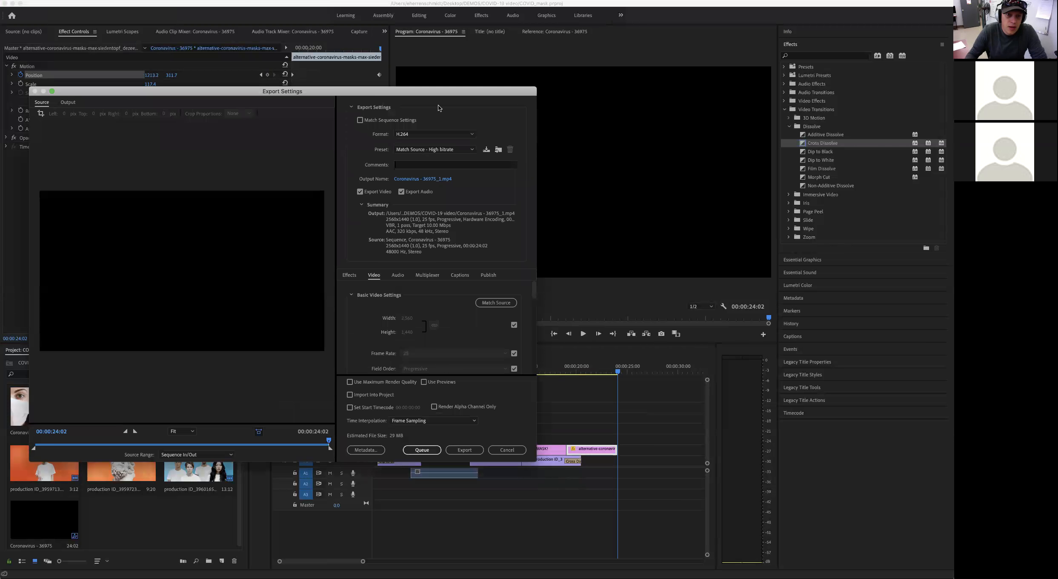
drag(418, 91, 613, 97)
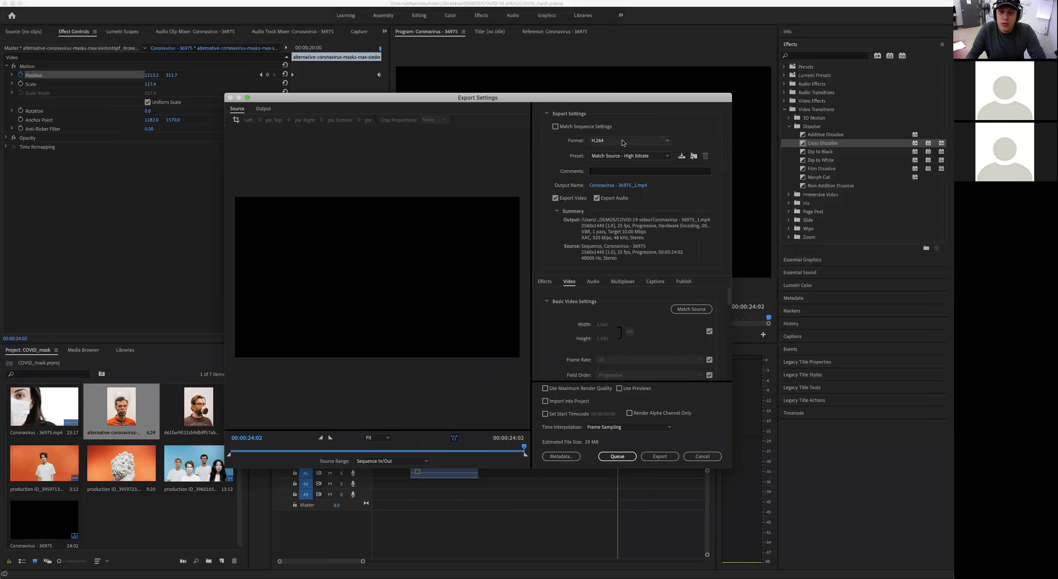
click(660, 142)
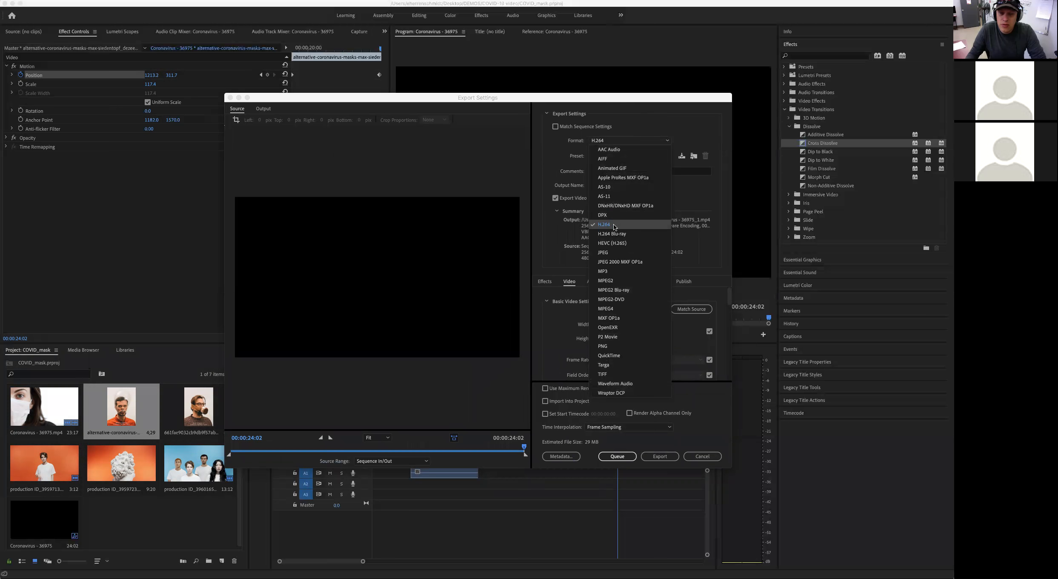
click(706, 116)
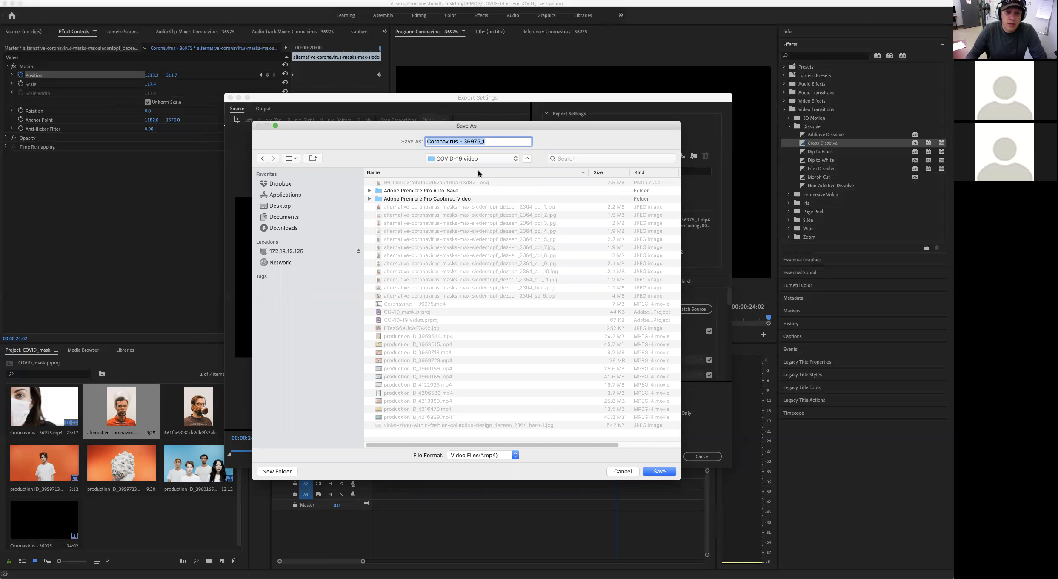
- Name the output COVID_mask as an .mp4 in the COVID-19 video folder, and export the sequence
text(COVID_mask)
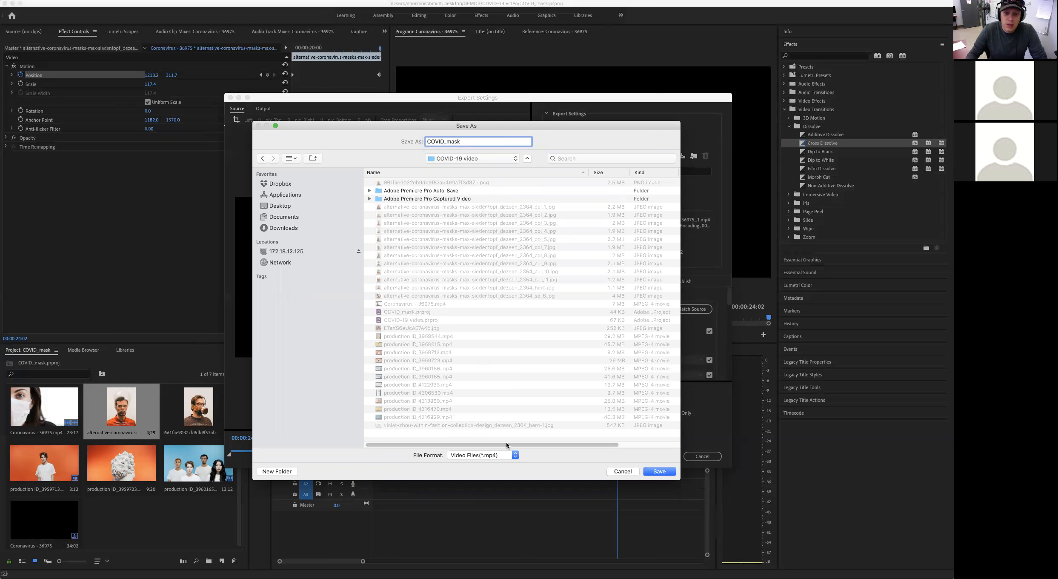
click(498, 455)
click(542, 453)
click(659, 471)
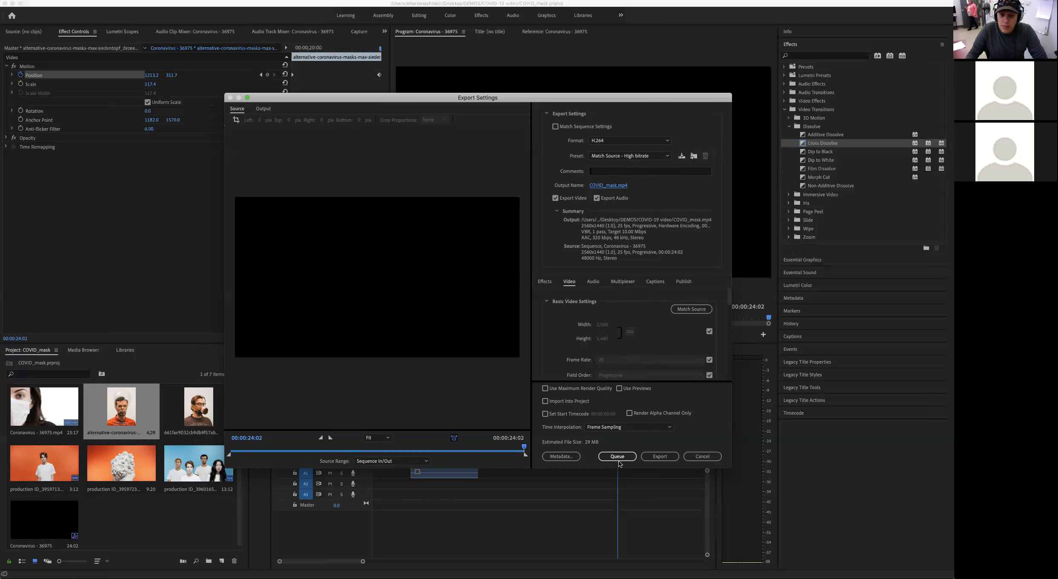
click(660, 456)
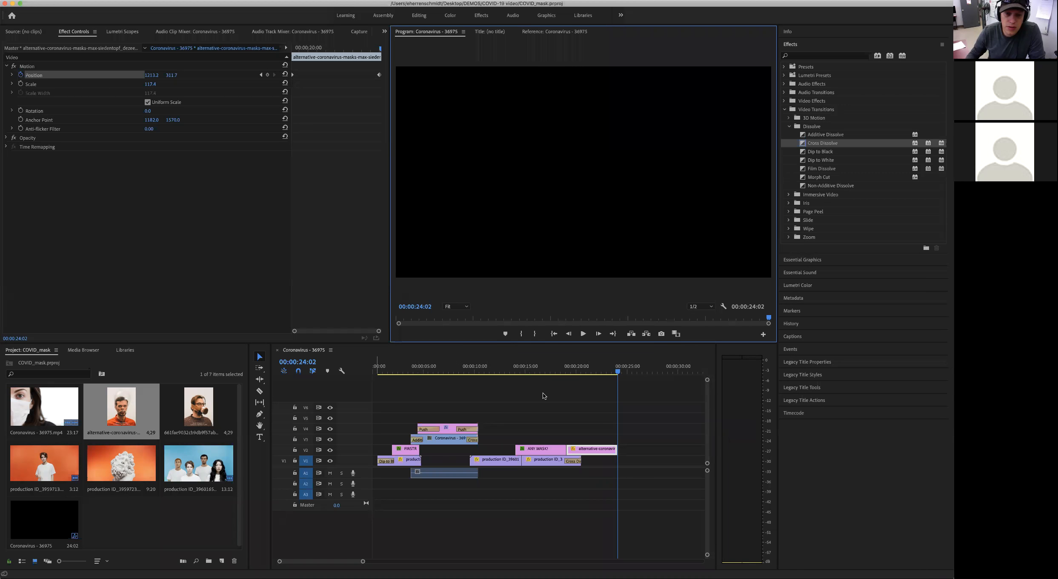
- Delete the Coronavirus clip's audio from track A1, locking video track V3 to protect its footage and unlocking it once the audio is removed
click(442, 473)
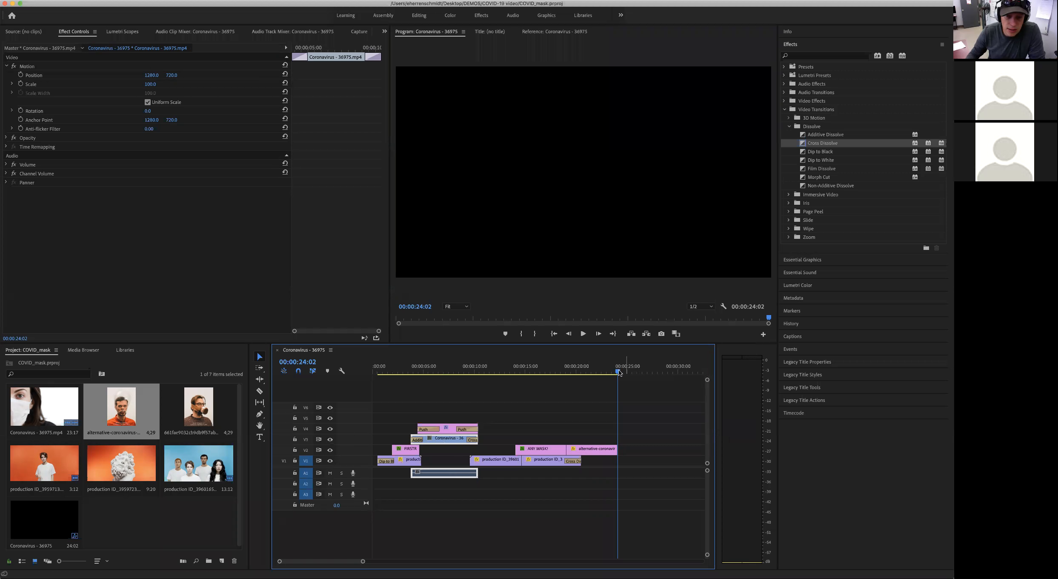
click(451, 370)
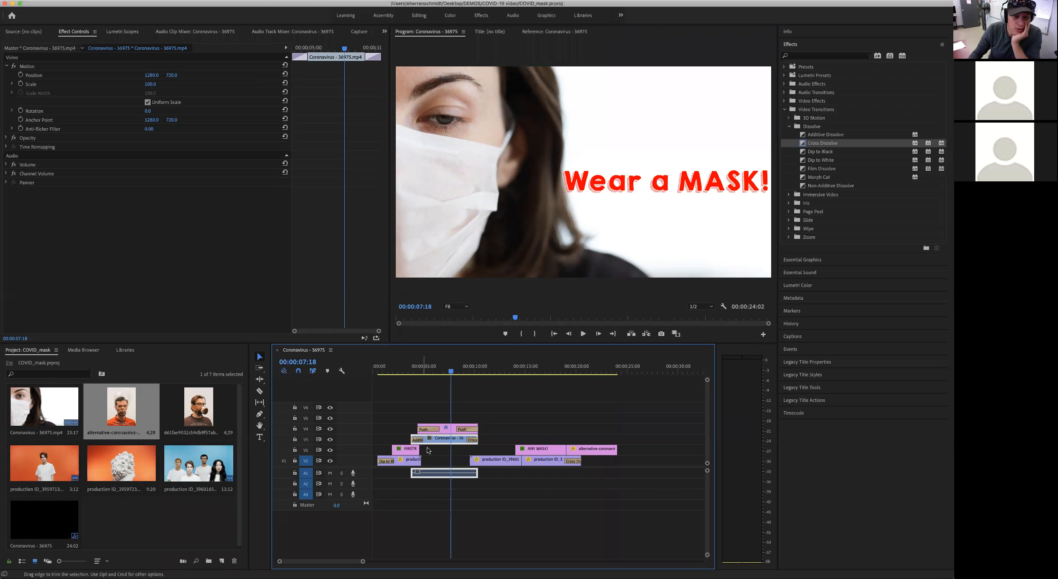
click(295, 440)
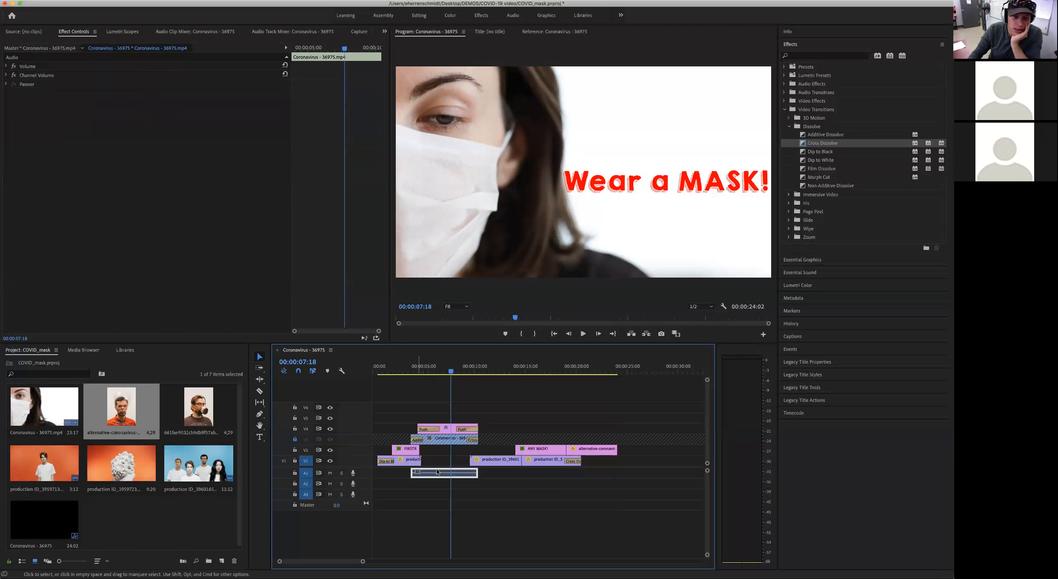
key(Delete)
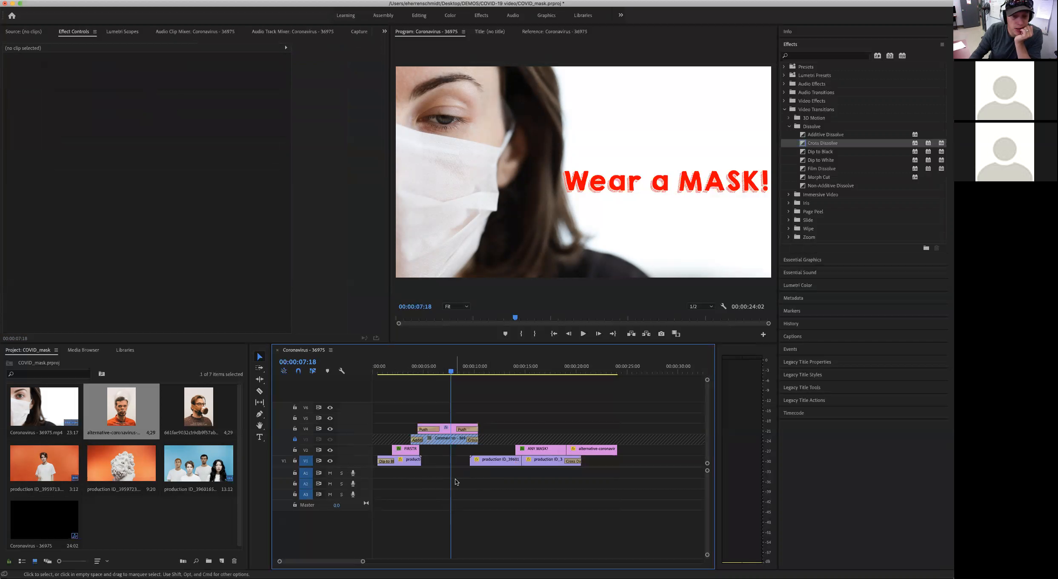
click(294, 440)
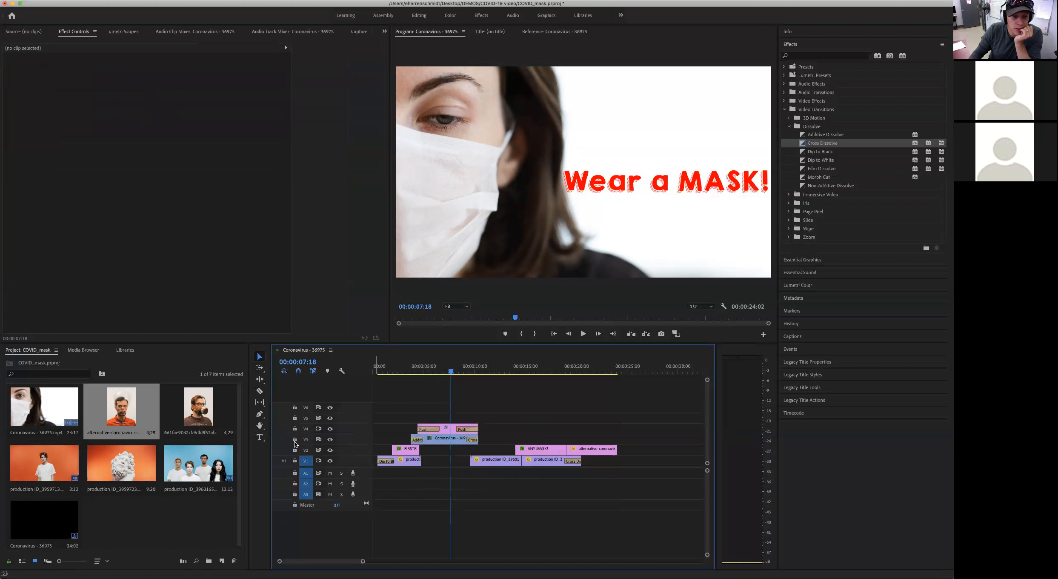
- Hide and show video track V3 again, and mute and unmute audio track A1
click(330, 438)
click(330, 440)
click(331, 440)
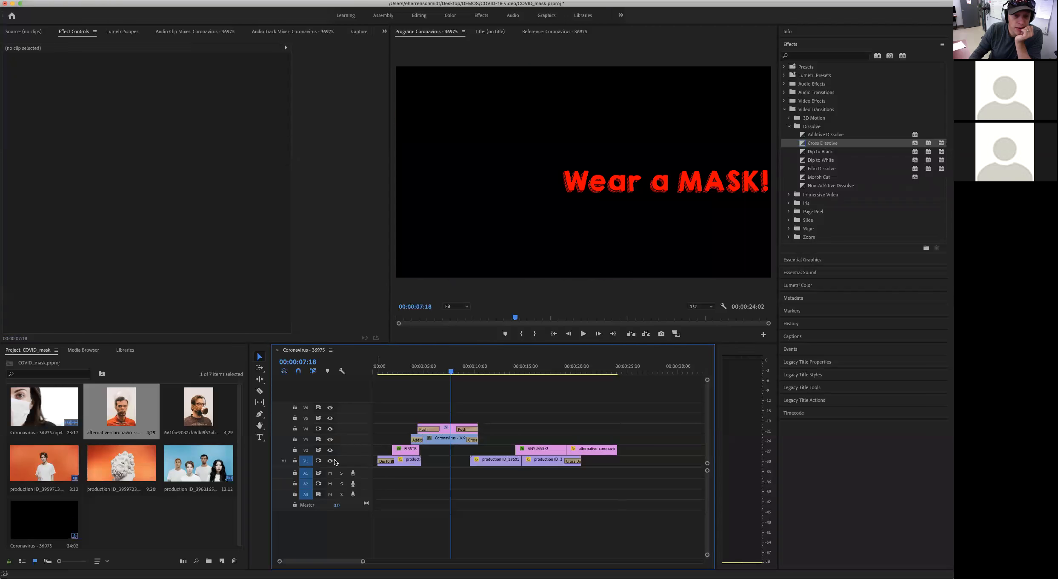
click(330, 440)
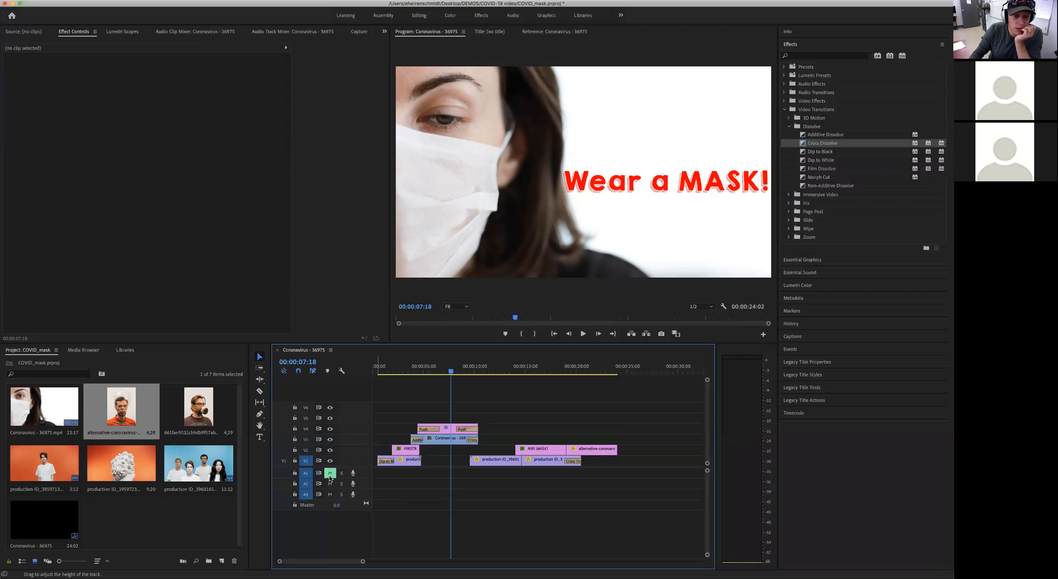
click(331, 473)
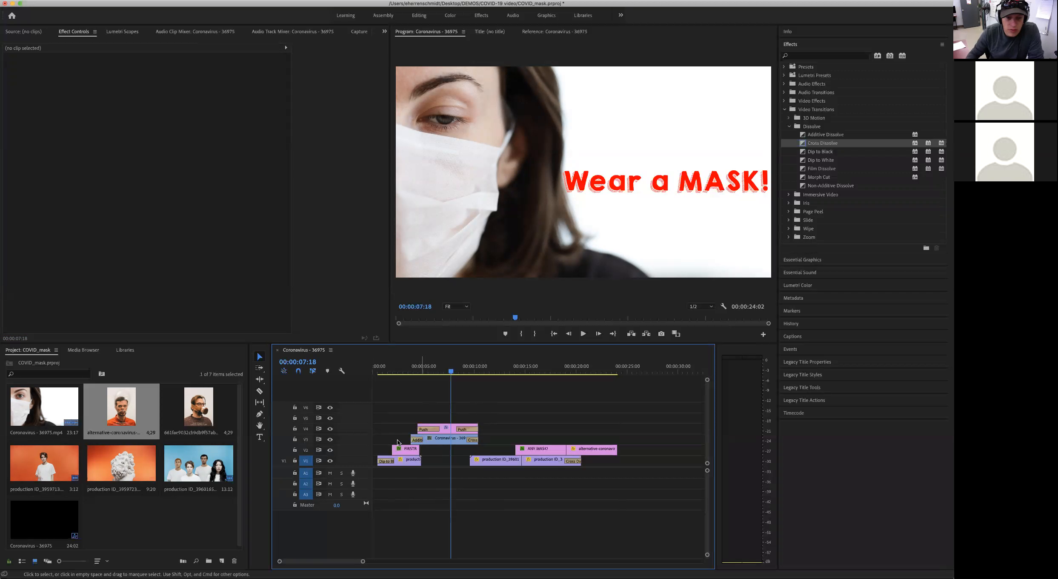
- Move the video source patch from track V1 to track V3
click(283, 453)
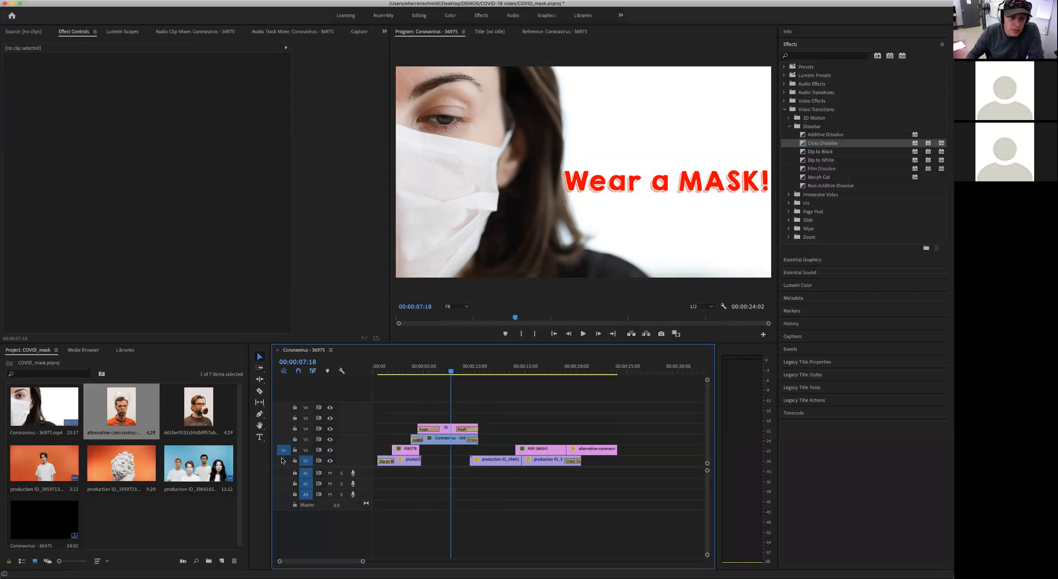
click(283, 462)
drag(284, 460, 285, 438)
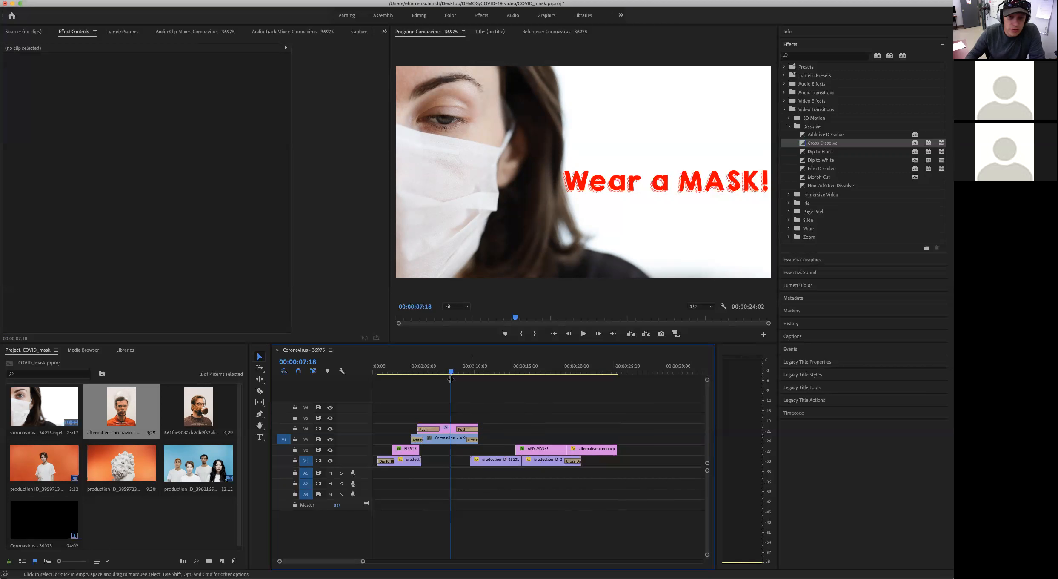
- Return the playhead to 00:00:00:00, and play the sequence from the start
drag(412, 376, 324, 377)
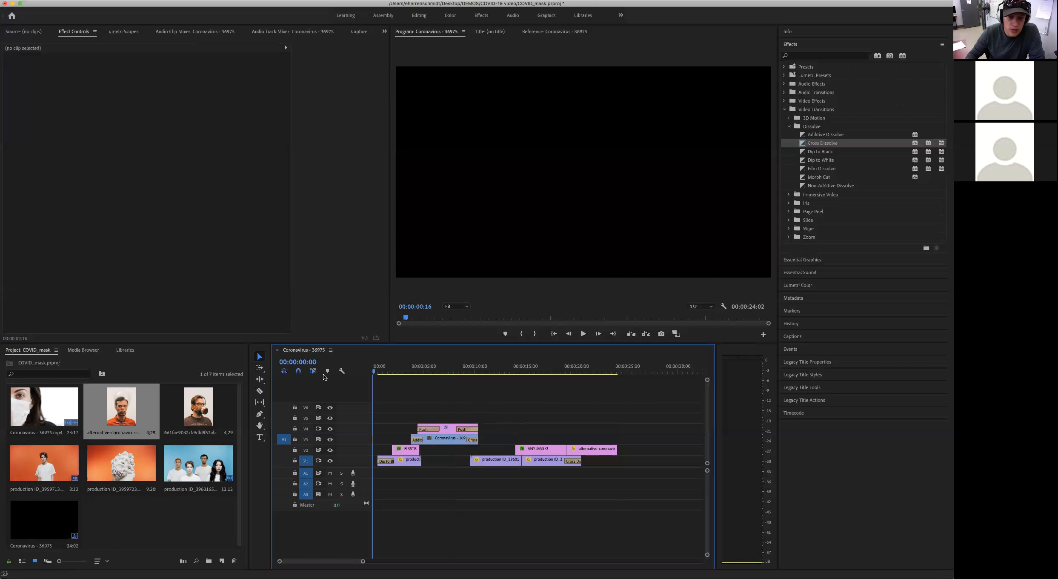
key(space)
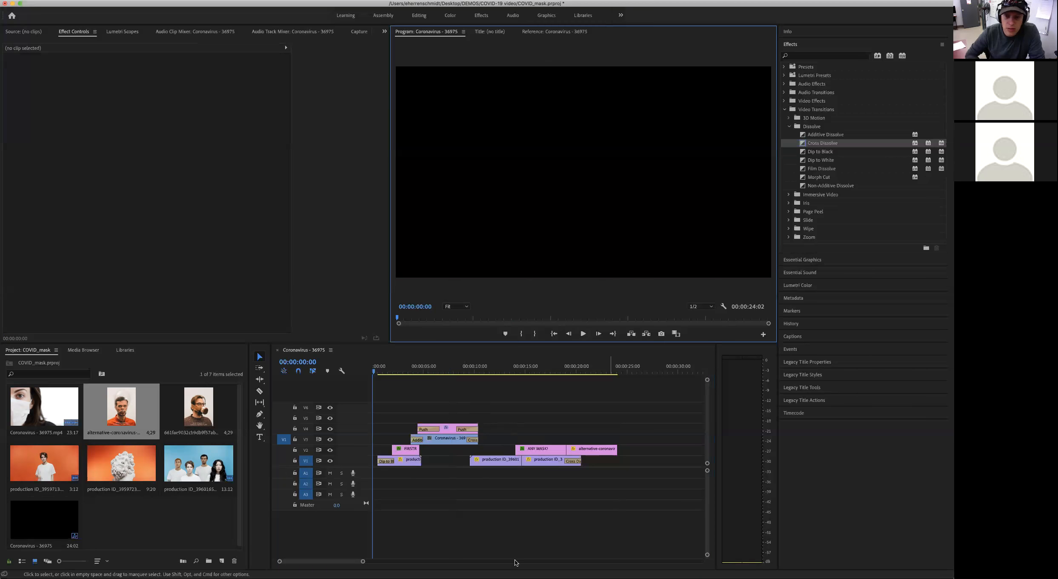